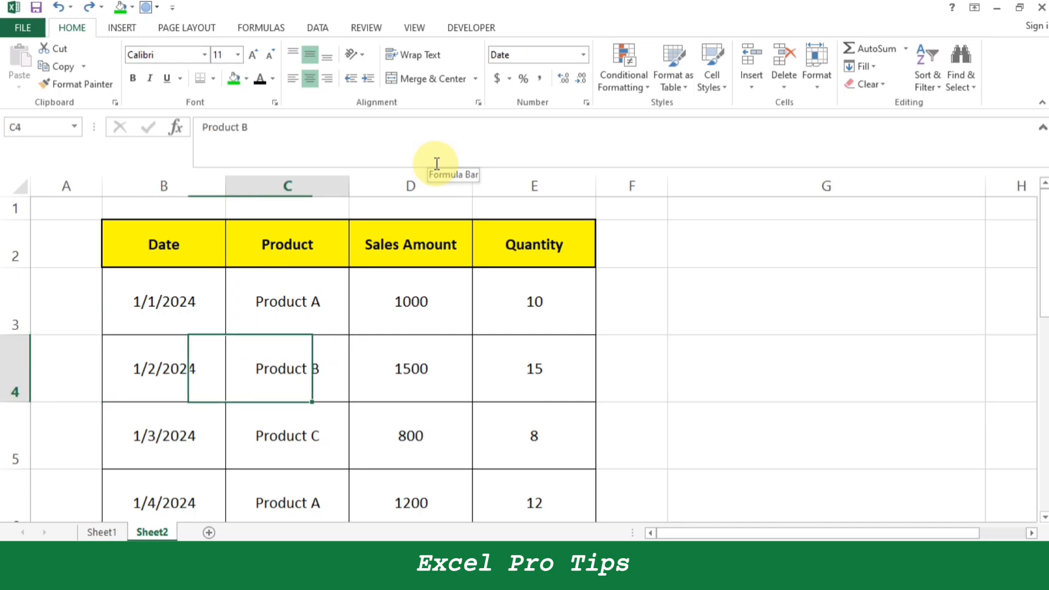
Set the font size of the whole sales table, B2:E14, to 28 through the cell font settings.
{"action": "key", "text": "Left"}
{"action": "key", "text": "Left"}
{"action": "key", "text": "Up"}
{"action": "key", "text": "Right"}
{"action": "key", "text": "Right"}
{"action": "key", "text": "Up"}
{"action": "key", "text": "Left"}
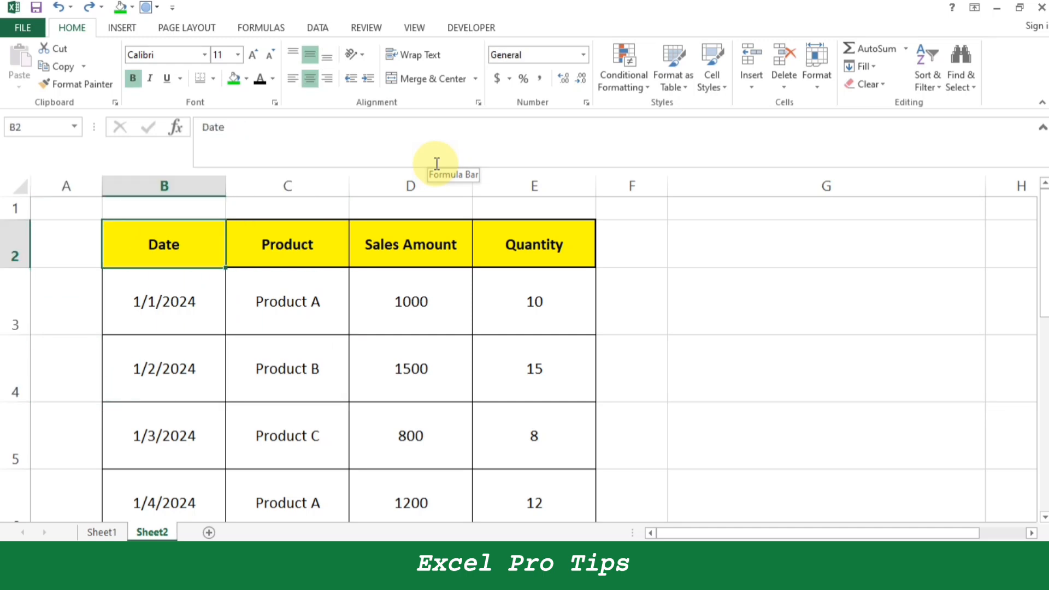
{"action": "key", "text": "ctrl+shift+Right"}
{"action": "key", "text": "ctrl+shift+Down"}
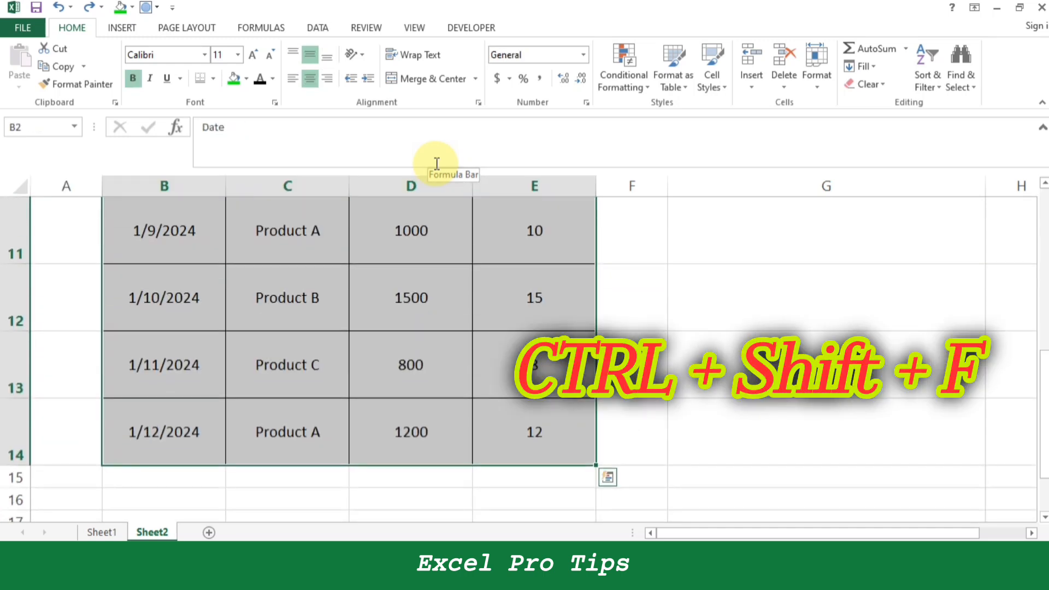
{"action": "key", "text": "ctrl+shift+f"}
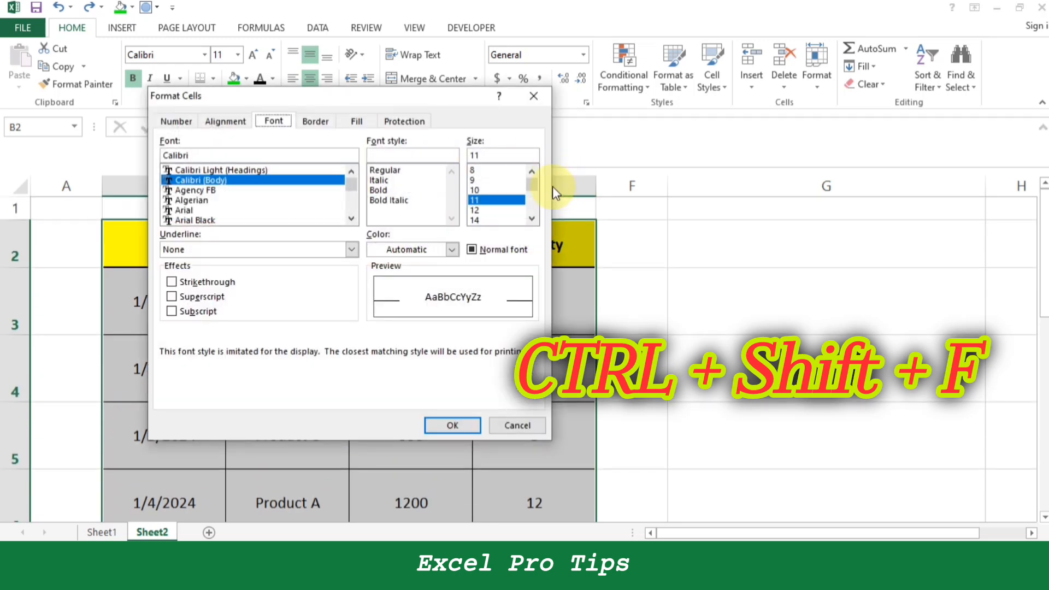
{"action": "scroll", "coordinate": [534, 198], "scroll_direction": "down", "scroll_amount": 3}
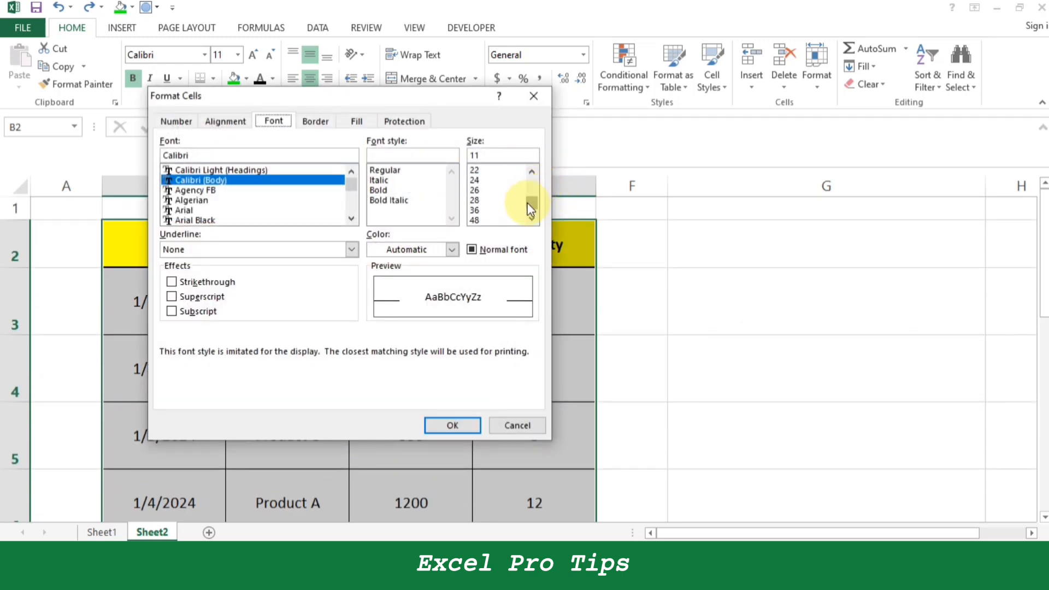
{"action": "left_click", "coordinate": [483, 200]}
{"action": "left_click", "coordinate": [468, 425]}
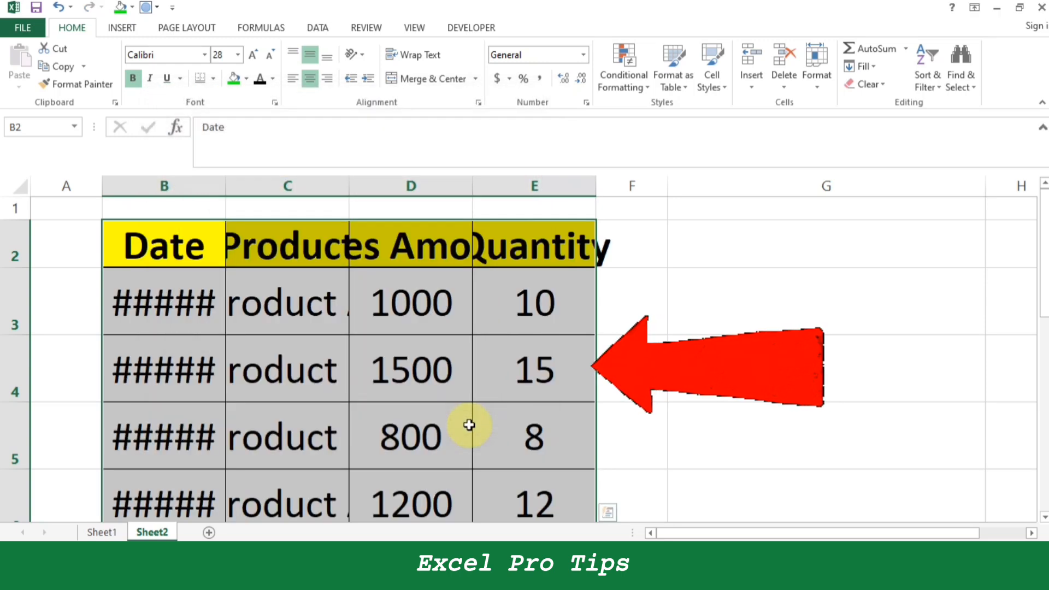
Undo the font size change on the sales table and clear the table selection.
{"action": "key", "text": "ctrl+z"}
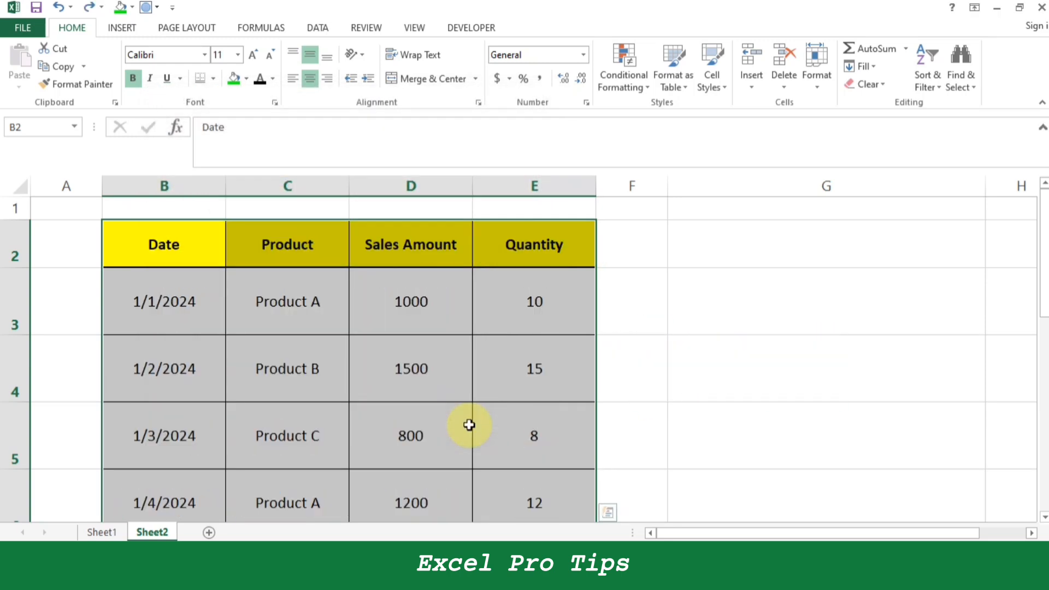
{"action": "left_click", "coordinate": [368, 384]}
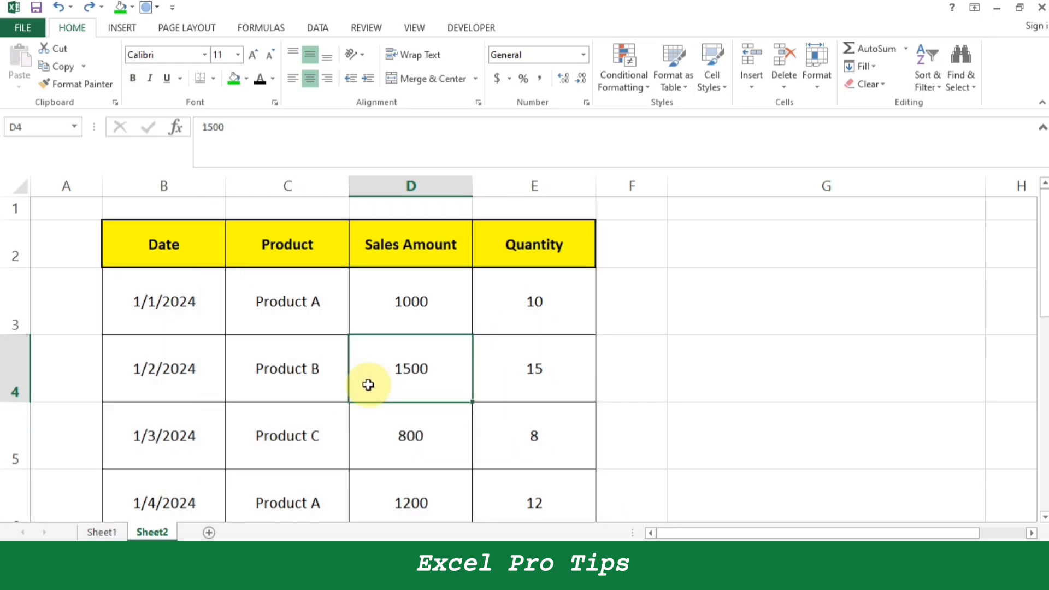
{"action": "key", "text": "Up"}
{"action": "key", "text": "Left"}
{"action": "key", "text": "Up"}
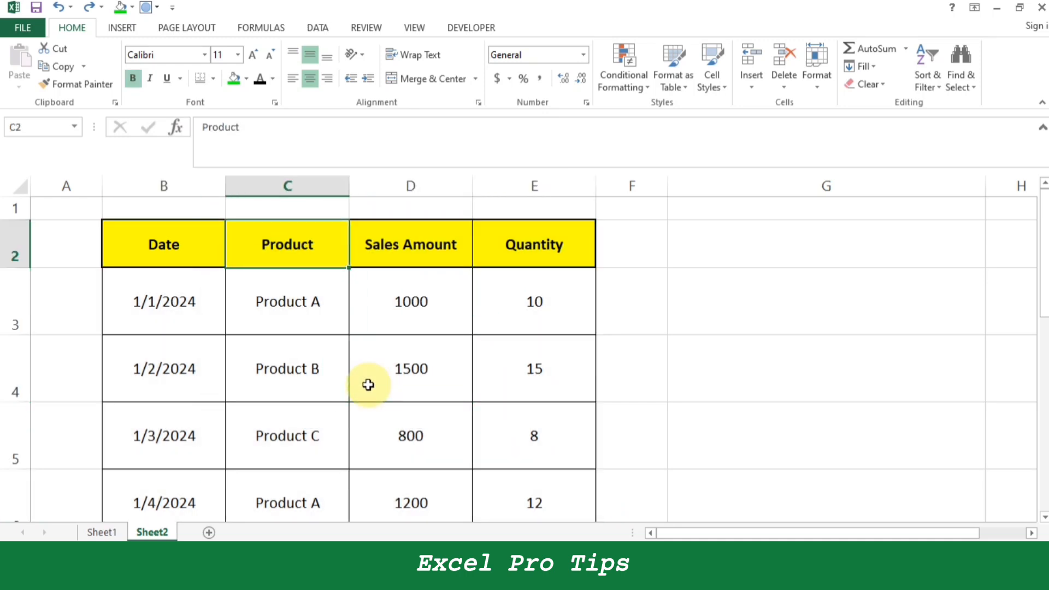
Apply a dark orange font colour from the extended colour palette to cells B4:E5.
{"action": "key", "text": "Left"}
{"action": "key", "text": "Down"}
{"action": "key", "text": "Down"}
{"action": "key", "text": "shift+Right"}
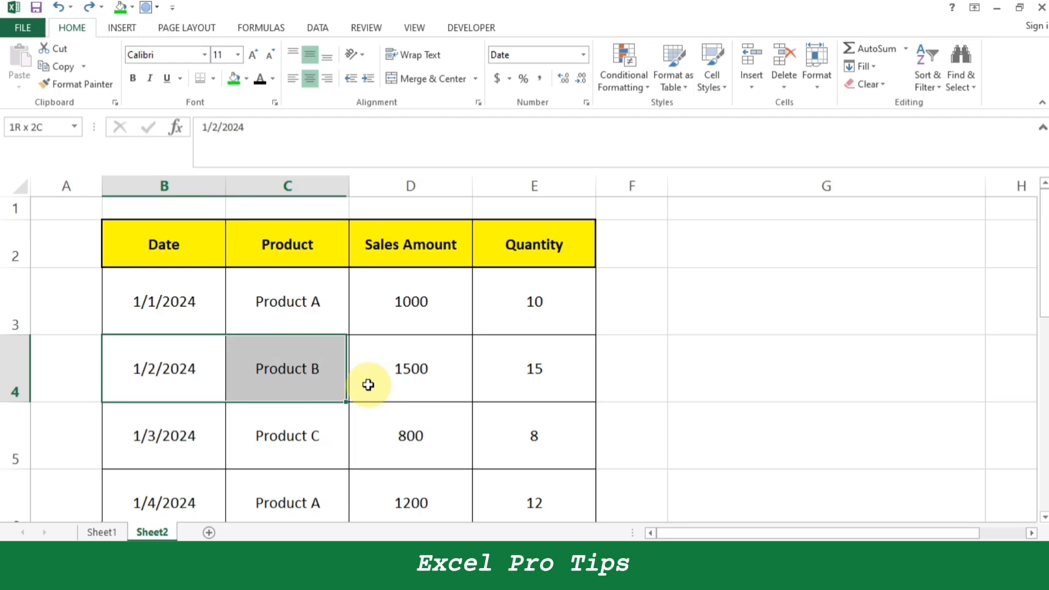
{"action": "key", "text": "shift+Right"}
{"action": "key", "text": "shift+Down"}
{"action": "key", "text": "shift+Down"}
{"action": "key", "text": "shift+Up"}
{"action": "key", "text": "shift+Right"}
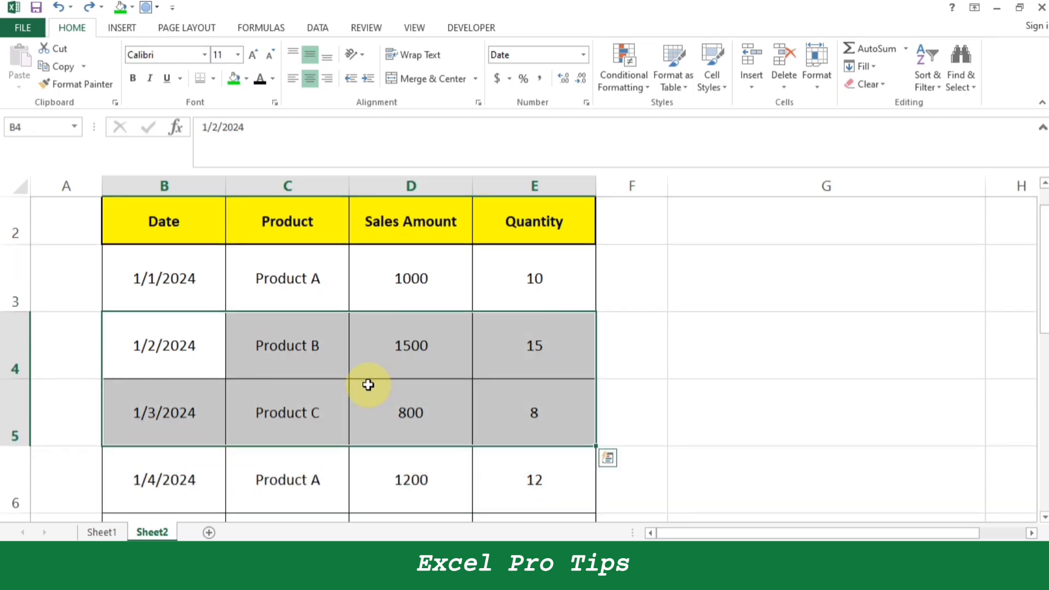
{"action": "key", "text": "alt+h"}
{"action": "key", "text": "f"}
{"action": "key", "text": "c"}
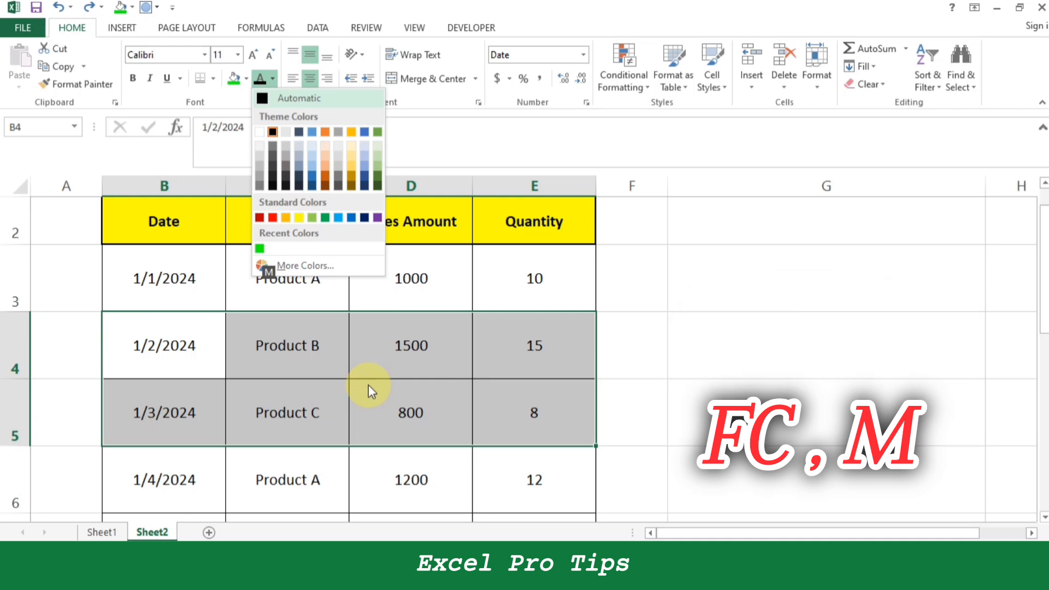
{"action": "key", "text": "m"}
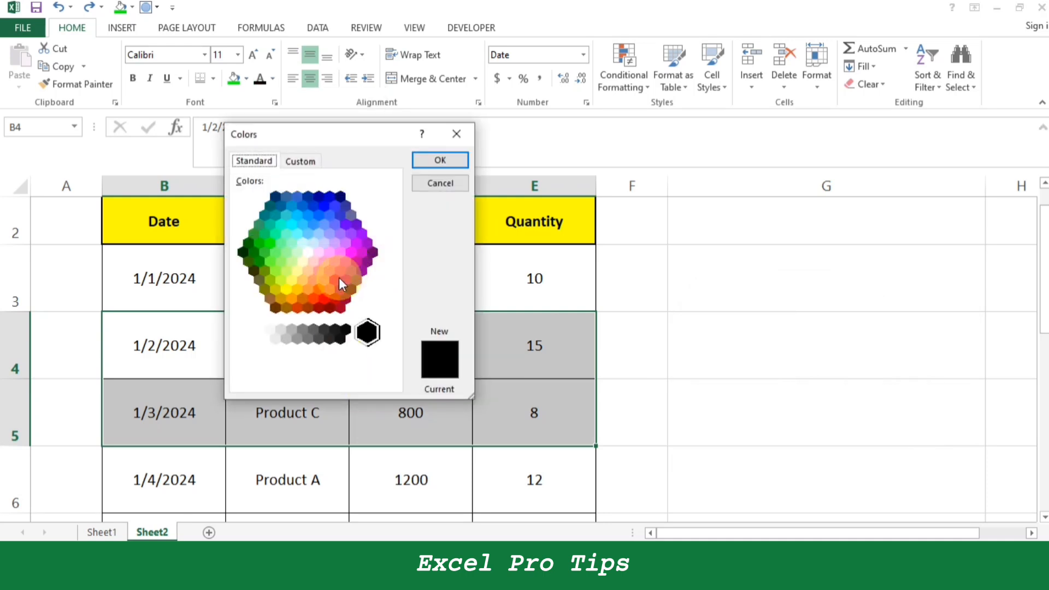
{"action": "left_click", "coordinate": [296, 307]}
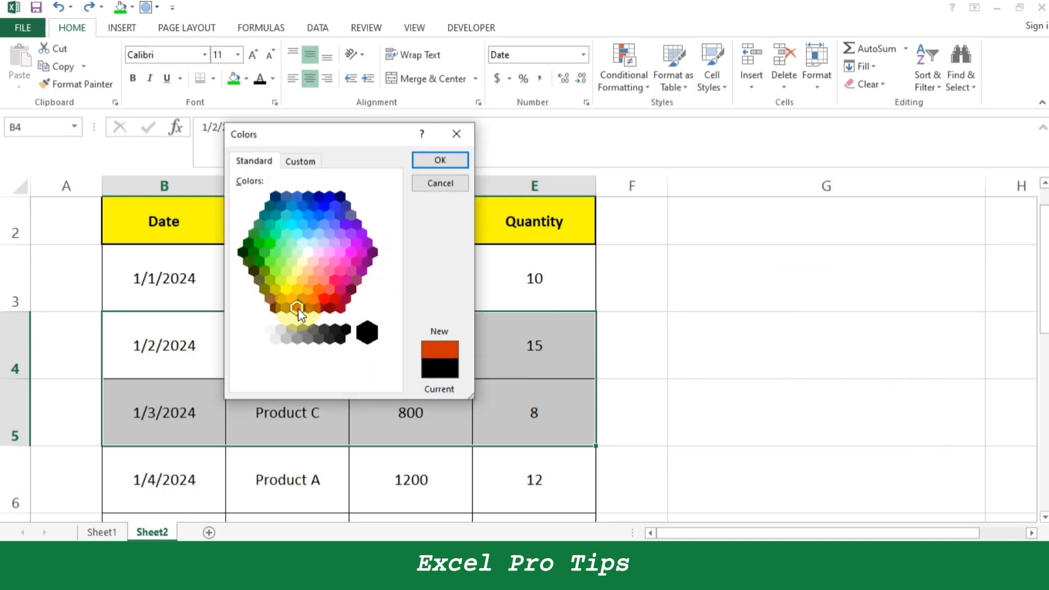
{"action": "left_click", "coordinate": [440, 160]}
Undo the font colour change on the 1/2/2024 and 1/3/2024 rows.
{"action": "key", "text": "Down"}
{"action": "key", "text": "Down"}
{"action": "key", "text": "Right"}
{"action": "key", "text": "Right"}
{"action": "key", "text": "Right"}
{"action": "key", "text": "Up"}
{"action": "key", "text": "Up"}
{"action": "key", "text": "Up"}
{"action": "key", "text": "Up"}
{"action": "key", "text": "Up"}
{"action": "key", "text": "ctrl+z"}
{"action": "key", "text": "Up"}
{"action": "key", "text": "Right"}
{"action": "key", "text": "Left"}
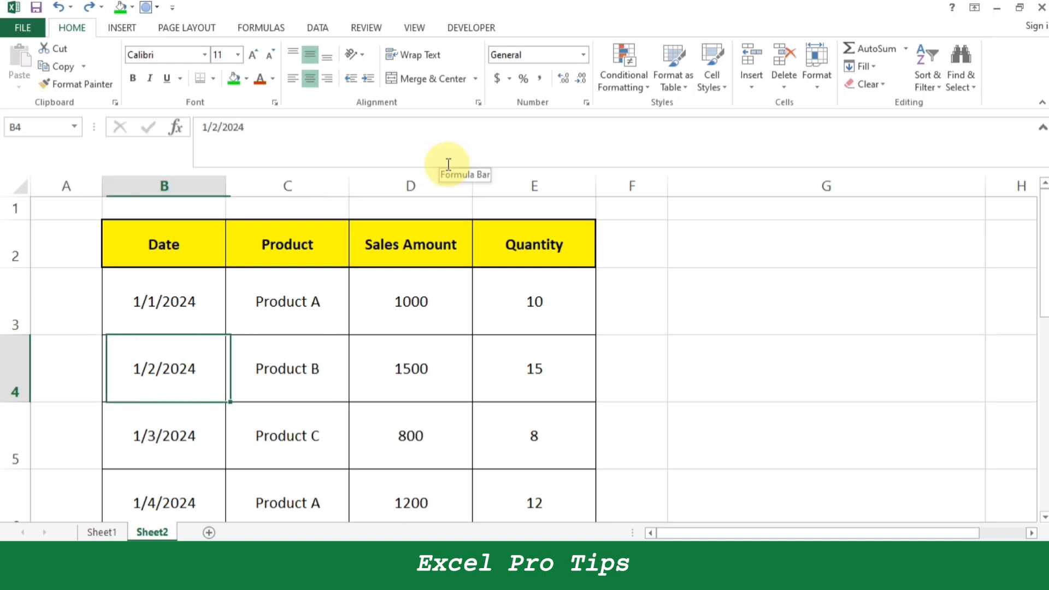
Merge and center cells B3:E3, keeping only the upper-left value.
{"action": "key", "text": "Up"}
{"action": "key", "text": "shift+Right"}
{"action": "key", "text": "shift+Right"}
{"action": "key", "text": "shift+Right"}
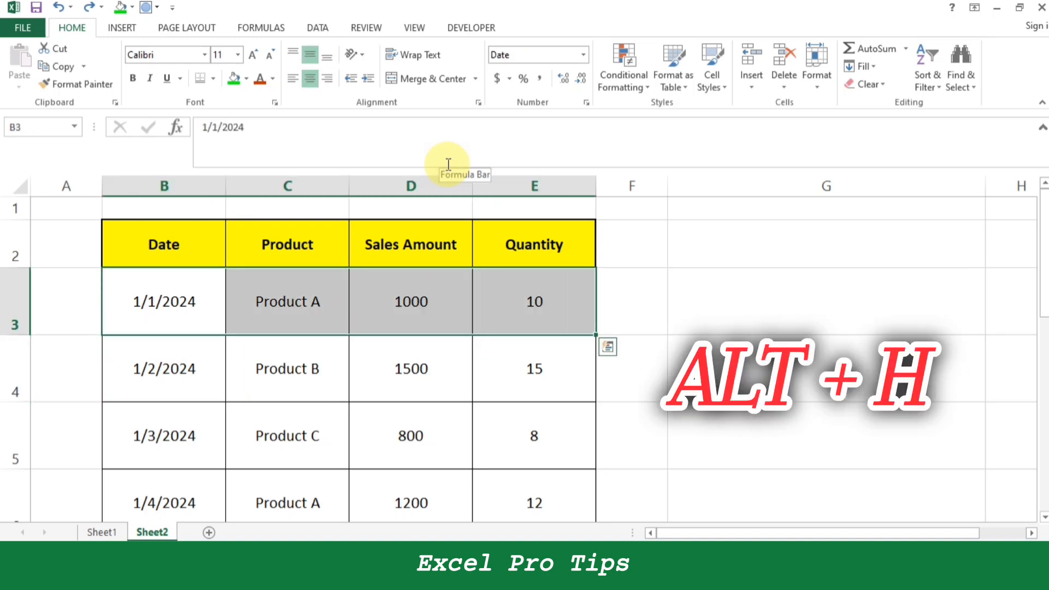
{"action": "key", "text": "alt+h"}
{"action": "key", "text": "m"}
{"action": "key", "text": "c"}
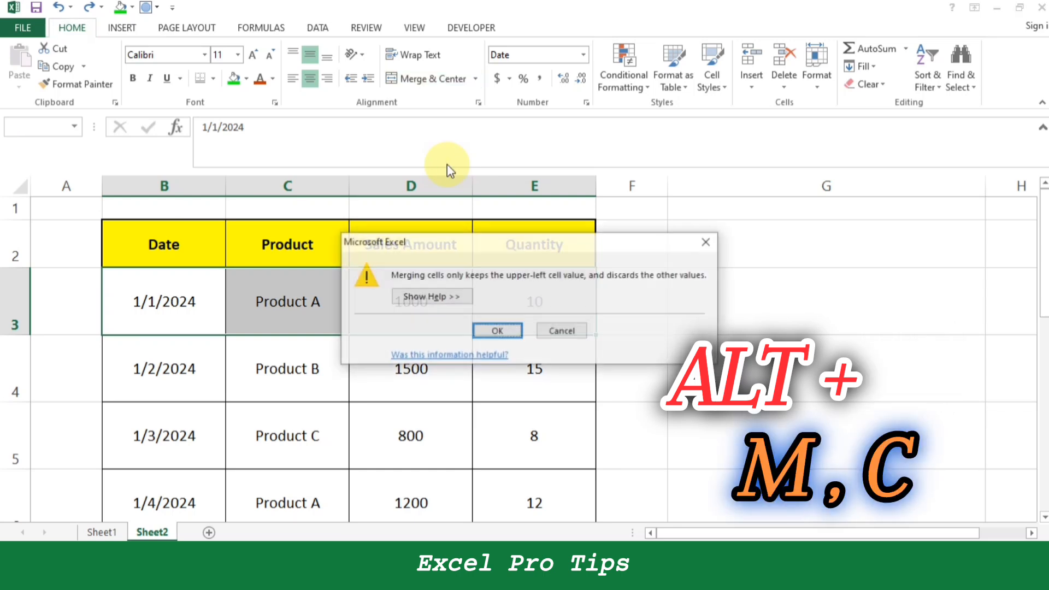
{"action": "key", "text": "Return"}
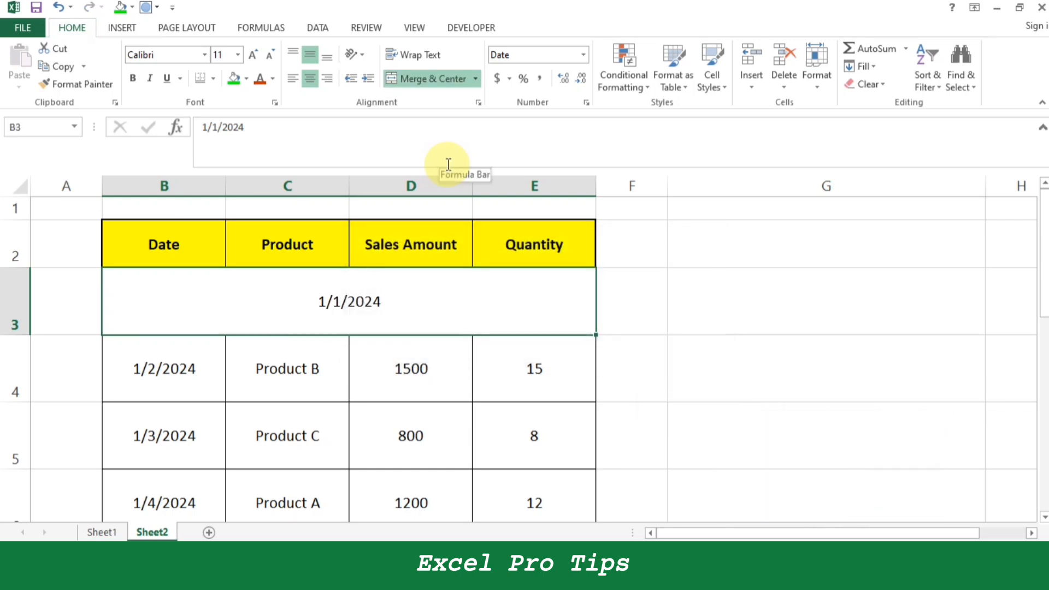
Undo the merge of the first data row.
{"action": "key", "text": "ctrl+z"}
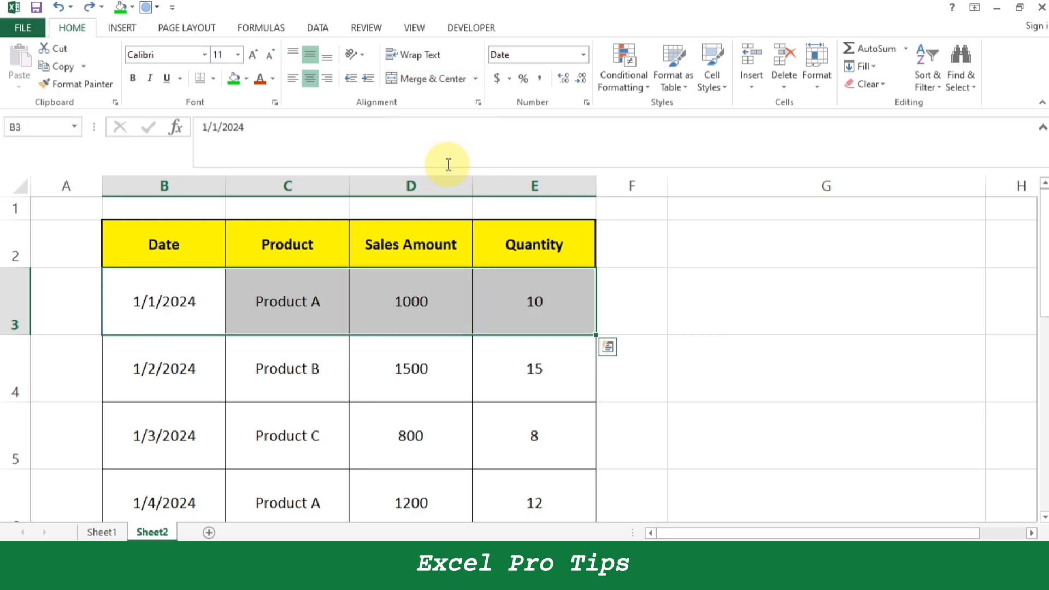
{"action": "key", "text": "Down"}
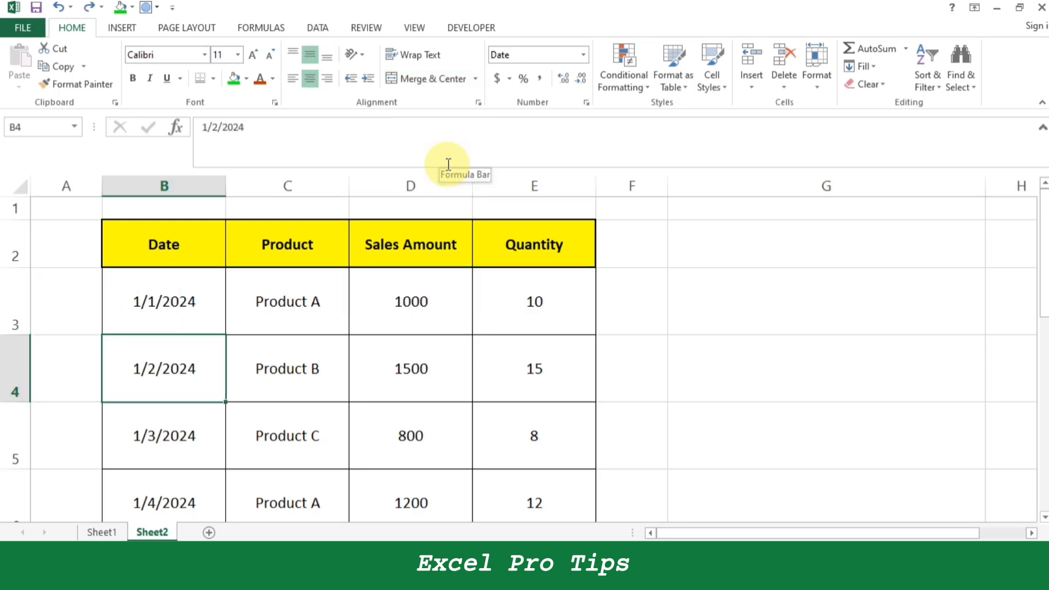
{"action": "key", "text": "shift+Right"}
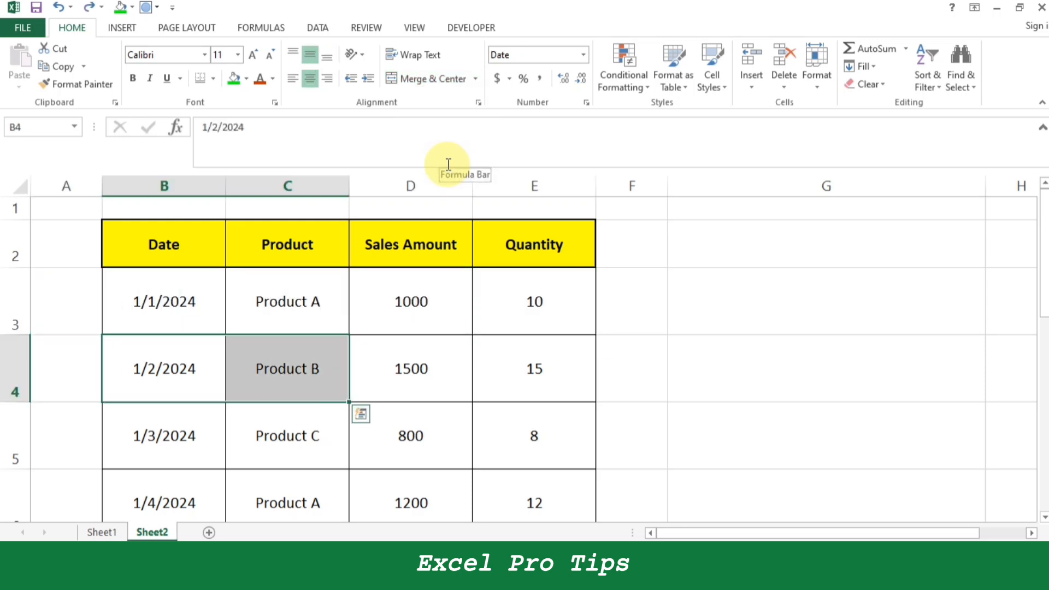
Enter the overlong sample text "dkskdkldkglkdslgkddlglkr" in cell C4.
{"action": "key", "text": "Right"}
{"action": "type", "text": "dkskdkldkglkdslgkddlgkr"}
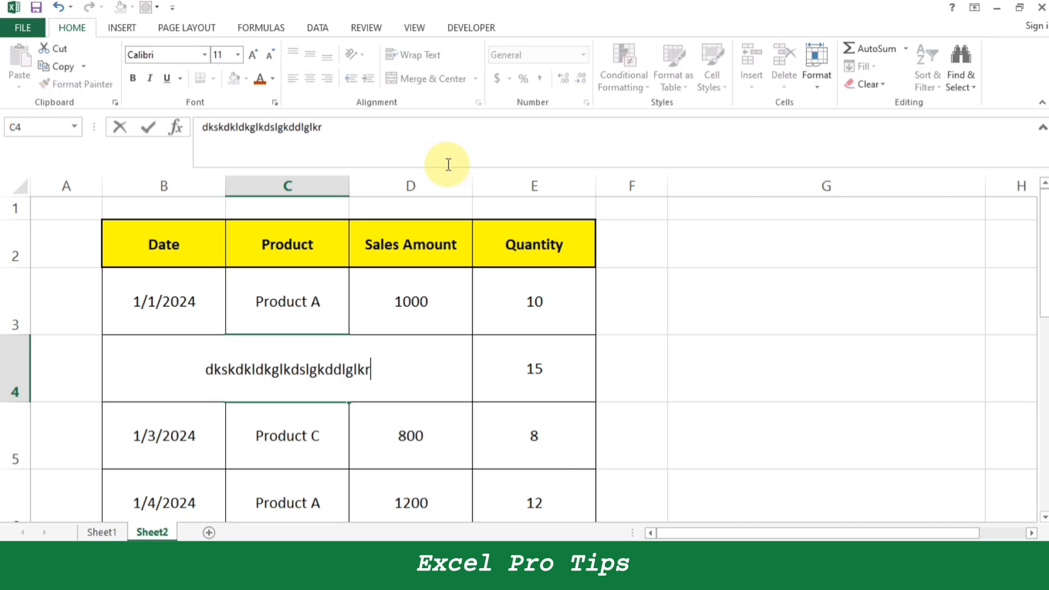
{"action": "key", "text": "Return"}
{"action": "key", "text": "Up"}
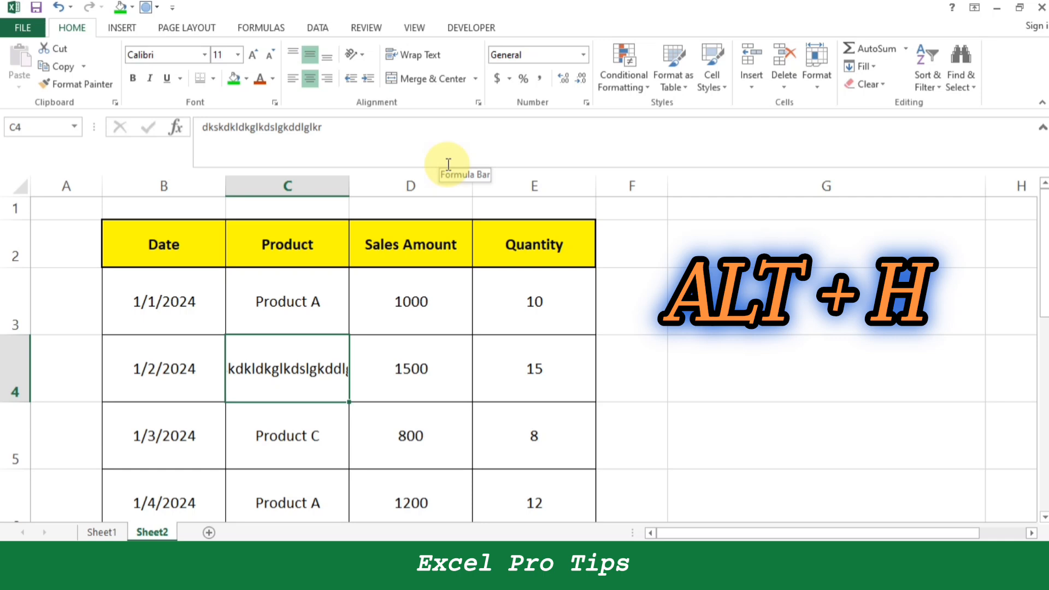
Apply Wrap Text to the long text in cell C4.
{"action": "key", "text": "alt+h"}
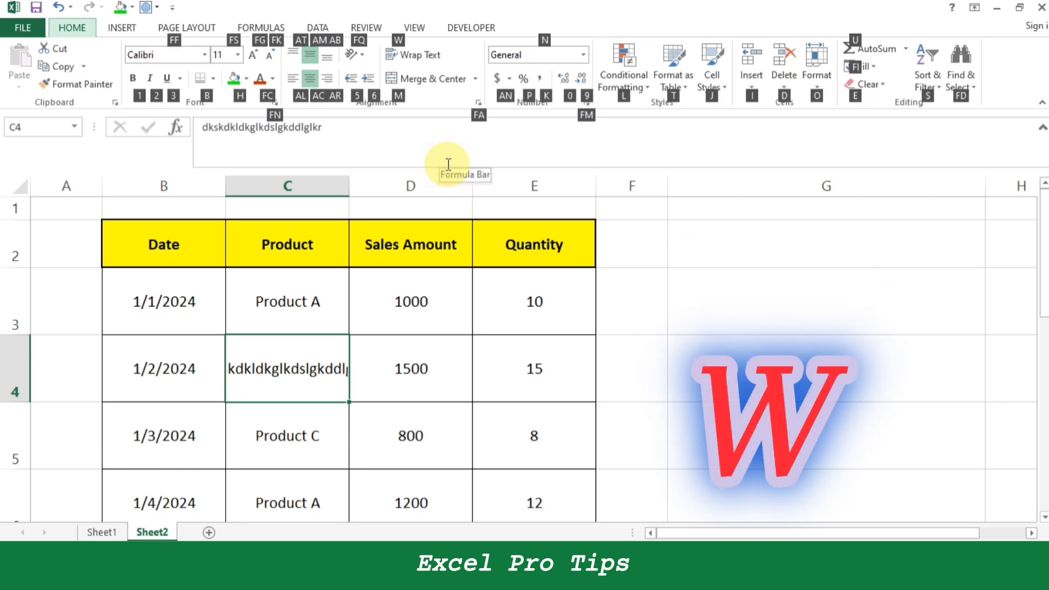
{"action": "key", "text": "w"}
{"action": "key", "text": "Right"}
{"action": "key", "text": "Left"}
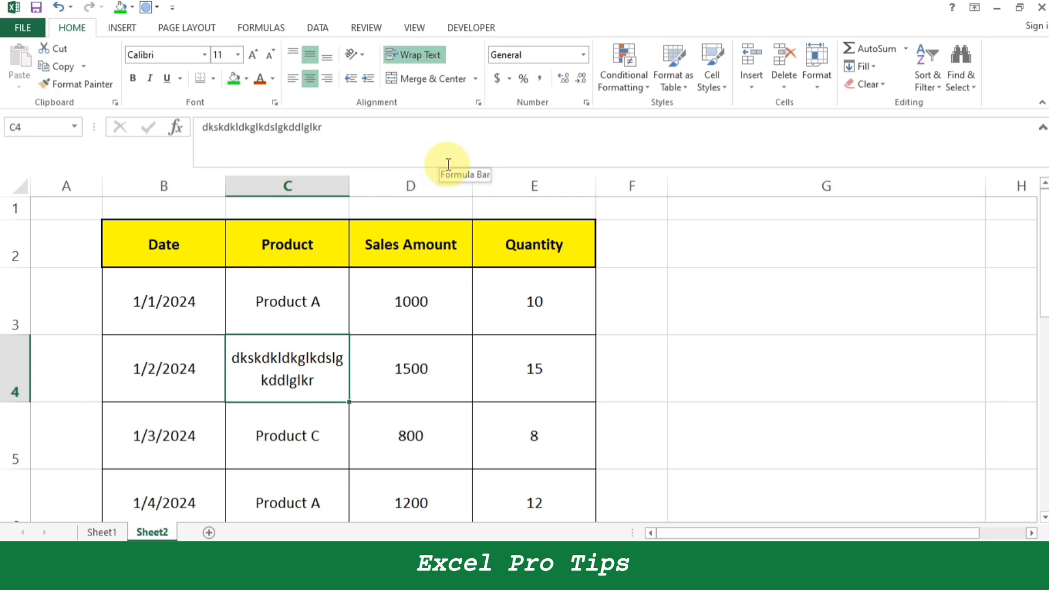
Undo both the text wrapping and the sample text entry in cell C4.
{"action": "key", "text": "ctrl+z"}
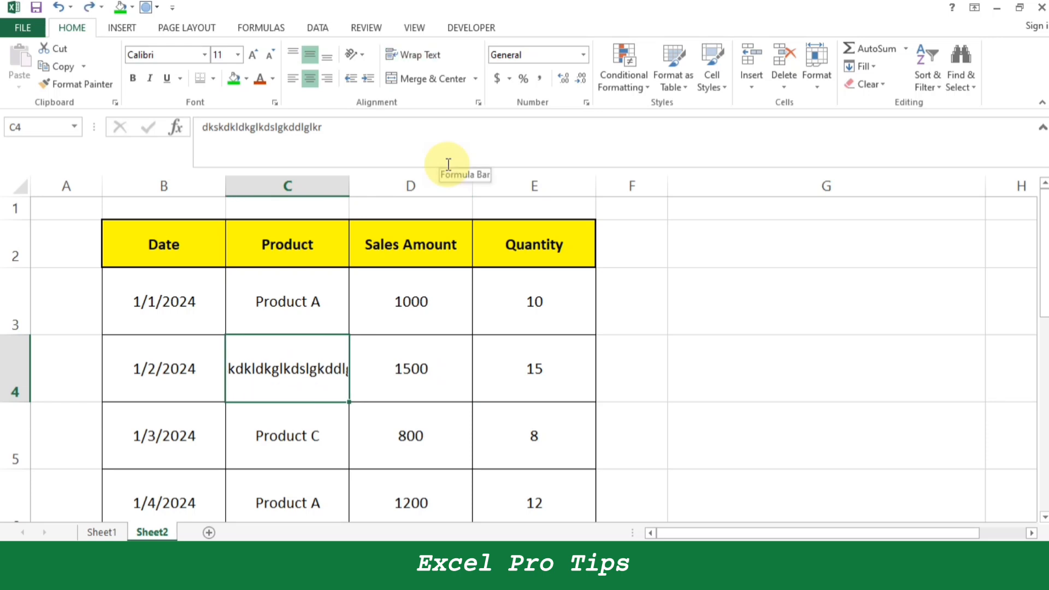
{"action": "key", "text": "ctrl+z"}
{"action": "key", "text": "Right"}
{"action": "key", "text": "Left"}
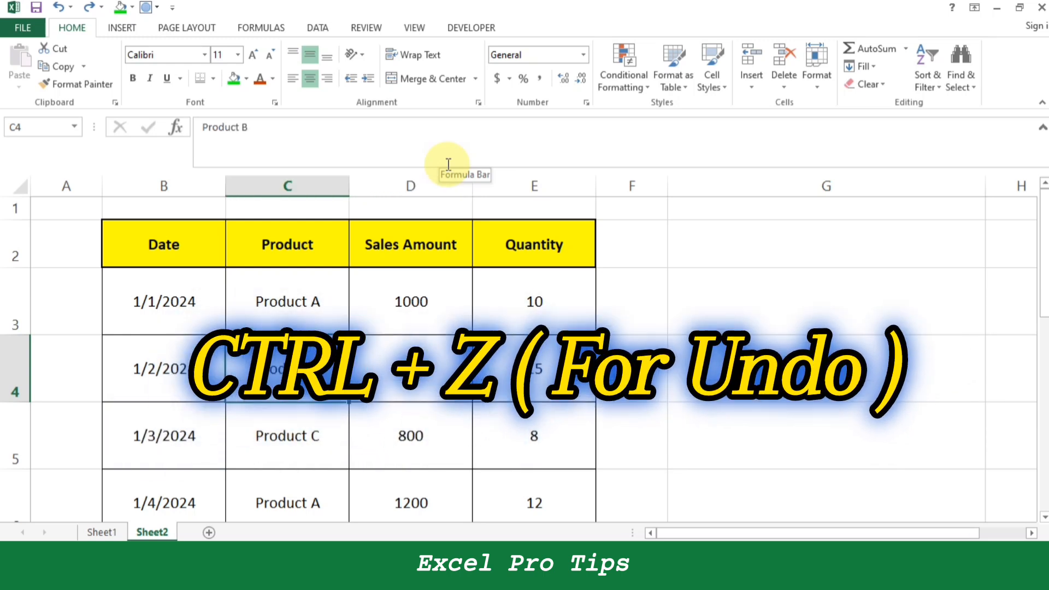
Narrow the table's columns B to E until their contents no longer fit.
{"action": "key", "text": "Left"}
{"action": "key", "text": "Up"}
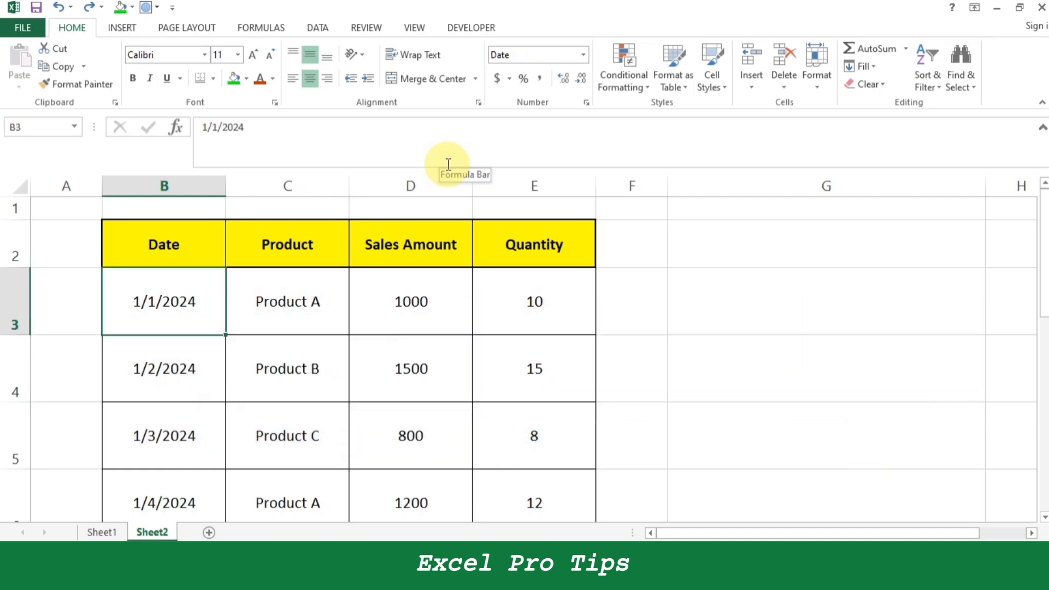
{"action": "key", "text": "Up"}
{"action": "left_click_drag", "start_coordinate": [222, 189], "coordinate": [190, 201]}
{"action": "left_click_drag", "start_coordinate": [312, 186], "coordinate": [219, 203]}
{"action": "left_click_drag", "start_coordinate": [341, 189], "coordinate": [243, 222]}
Shrink the heights of rows 3 and 4 and collapse row 5 completely.
{"action": "left_click_drag", "start_coordinate": [19, 335], "coordinate": [19, 285]}
{"action": "left_click_drag", "start_coordinate": [16, 357], "coordinate": [18, 317]}
{"action": "left_click_drag", "start_coordinate": [6, 385], "coordinate": [25, 300]}
{"action": "scroll", "coordinate": [197, 330], "scroll_direction": "down", "scroll_amount": 2}
{"action": "scroll", "coordinate": [164, 334], "scroll_direction": "down", "scroll_amount": 3}
{"action": "scroll", "coordinate": [138, 329], "scroll_direction": "up", "scroll_amount": 5}
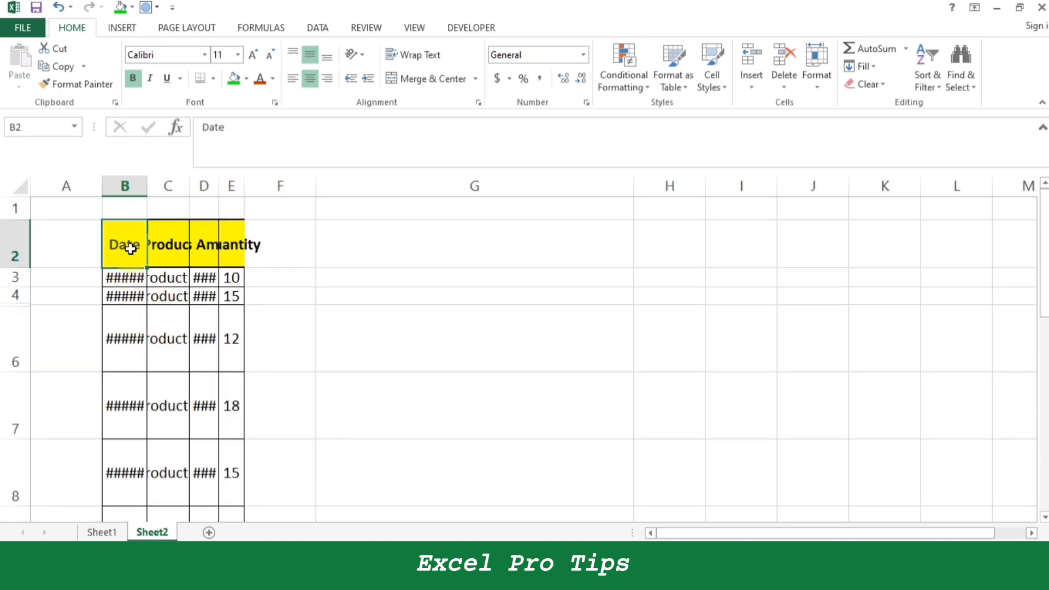
Select the whole table B2:E14 and AutoFit its row heights.
{"action": "key", "text": "ctrl+shift+Right"}
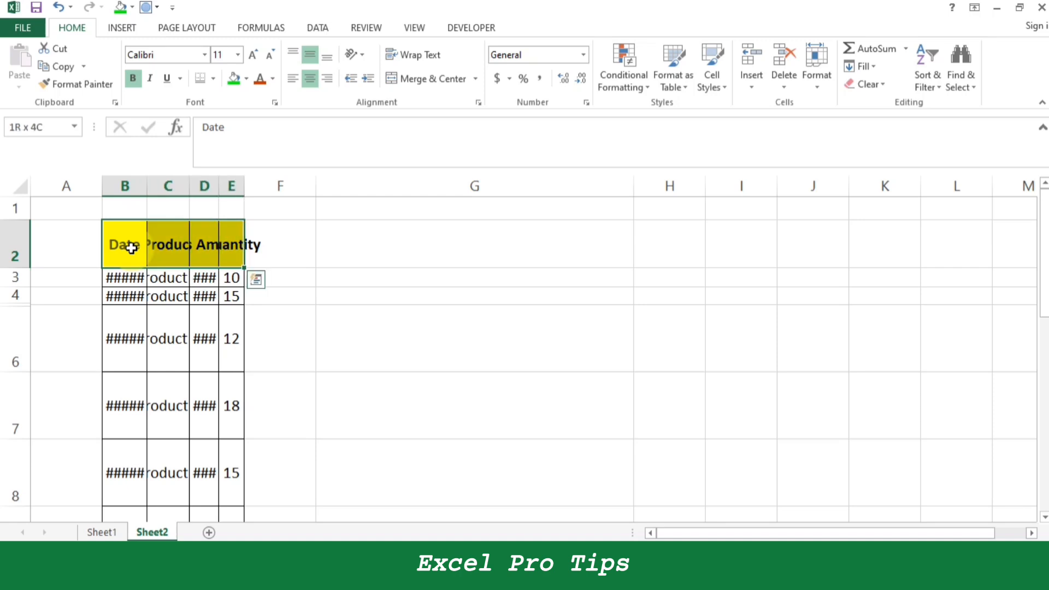
{"action": "key", "text": "ctrl+shift+Down"}
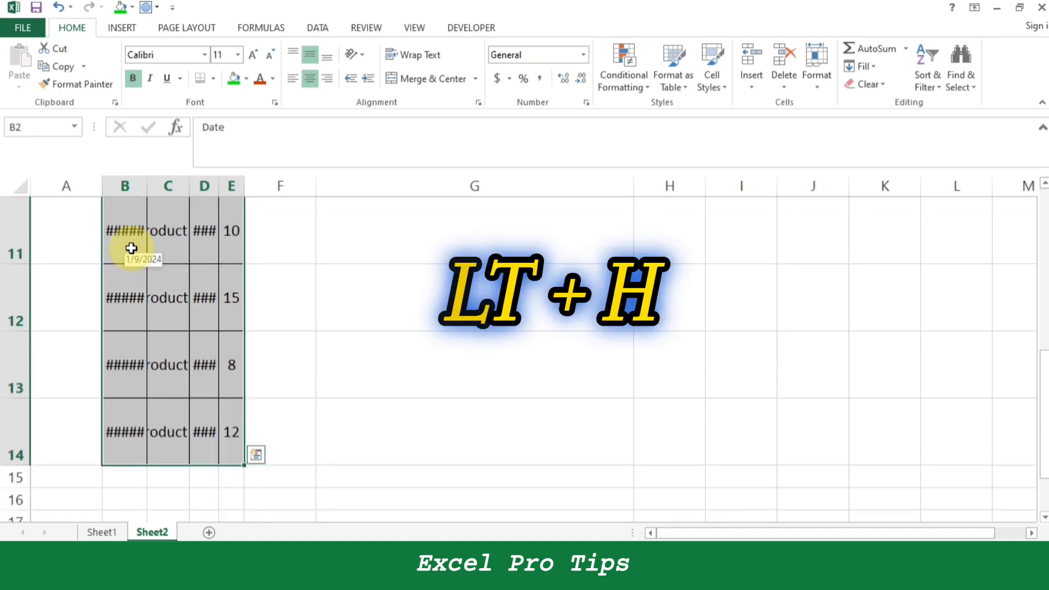
{"action": "key", "text": "alt+h"}
{"action": "key", "text": "o"}
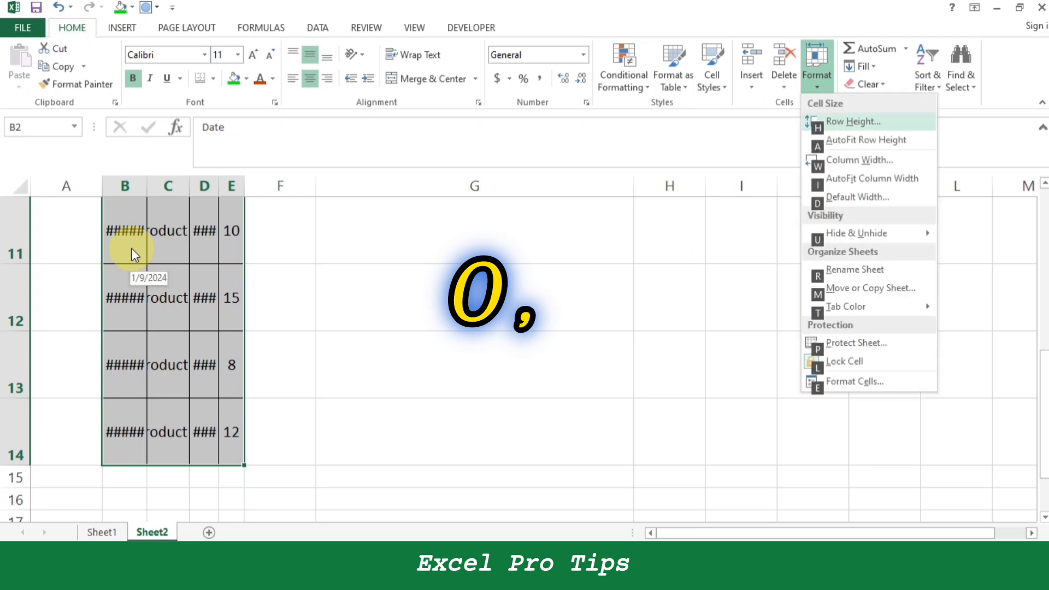
{"action": "key", "text": "a"}
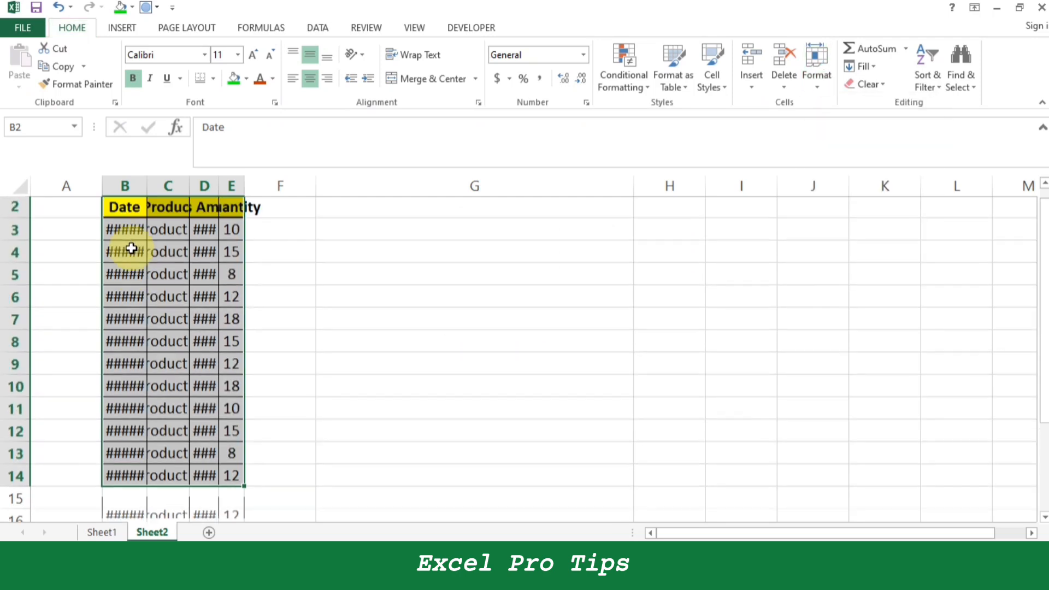
AutoFit the column widths of the selected table.
{"action": "key", "text": "alt+h"}
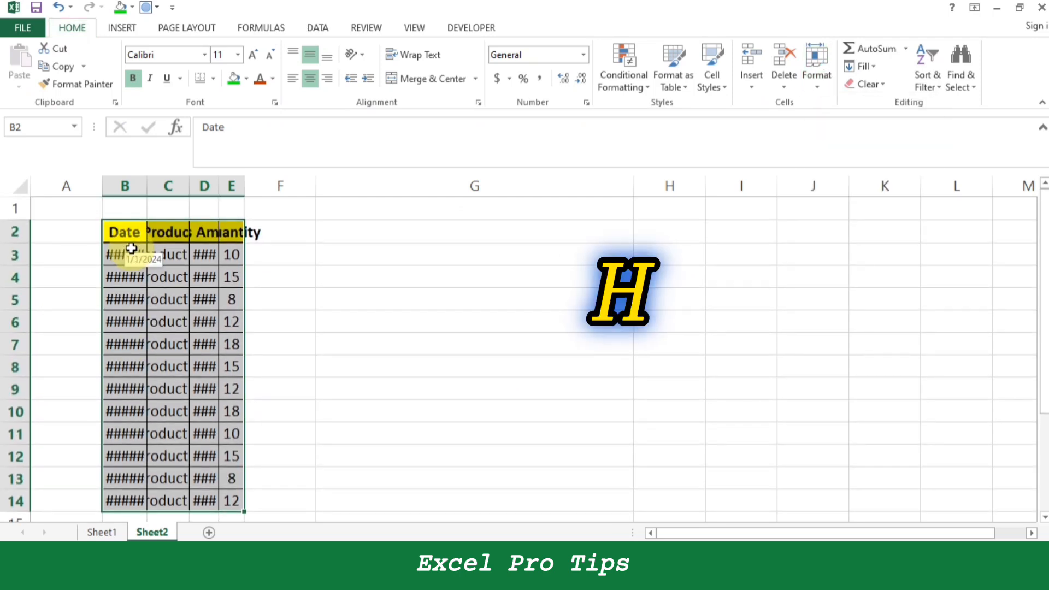
{"action": "key", "text": "o"}
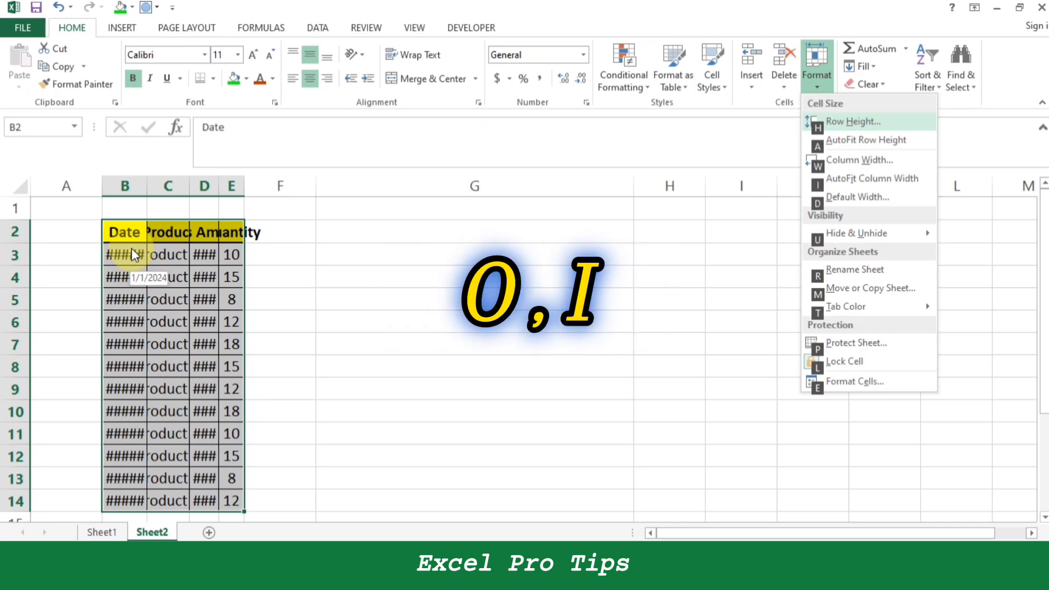
{"action": "key", "text": "i"}
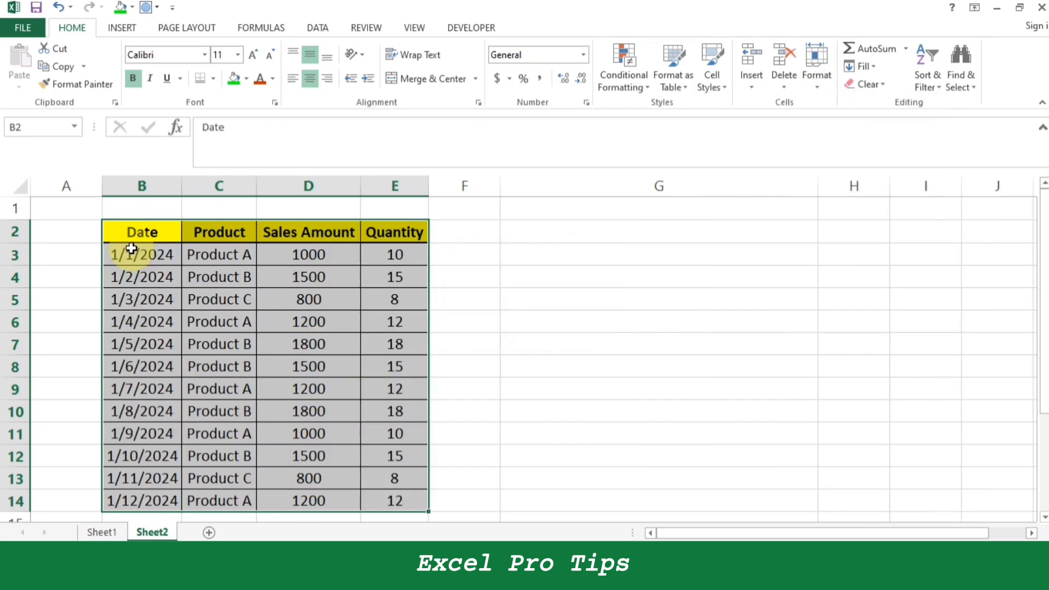
{"action": "key", "text": "Down"}
{"action": "key", "text": "Right"}
{"action": "key", "text": "Up"}
{"action": "key", "text": "ctrl+Down"}
{"action": "key", "text": "Right"}
{"action": "key", "text": "Right"}
{"action": "key", "text": "Right"}
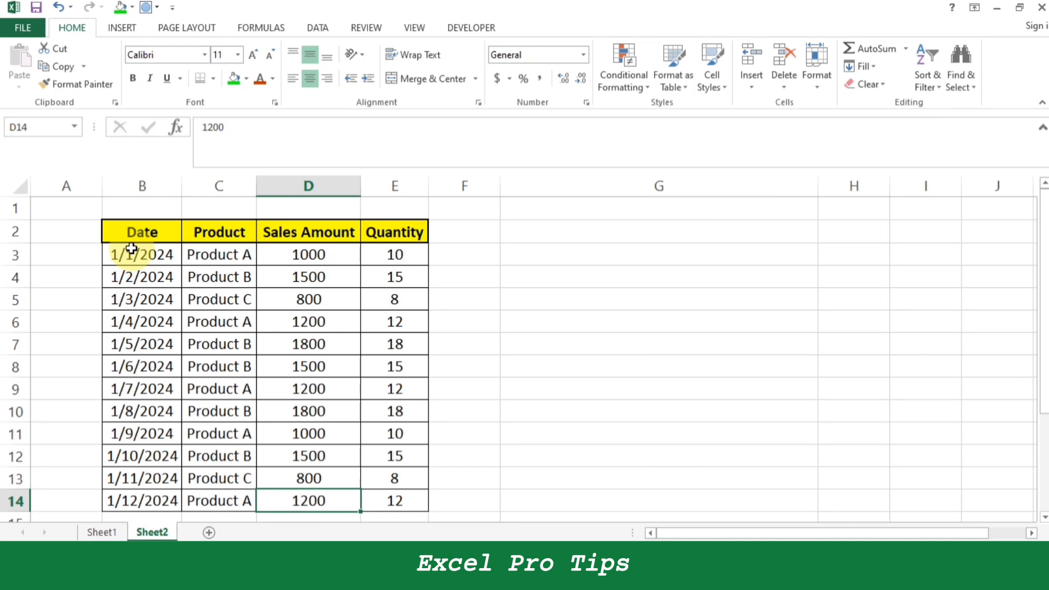
{"action": "key", "text": "Left"}
{"action": "key", "text": "Left"}
{"action": "key", "text": "Up"}
{"action": "key", "text": "Up"}
{"action": "key", "text": "Up"}
{"action": "key", "text": "Up"}
{"action": "key", "text": "Up"}
{"action": "key", "text": "Up"}
{"action": "key", "text": "Up"}
{"action": "key", "text": "Up"}
{"action": "key", "text": "Up"}
{"action": "key", "text": "Up"}
{"action": "key", "text": "Up"}
{"action": "key", "text": "Up"}
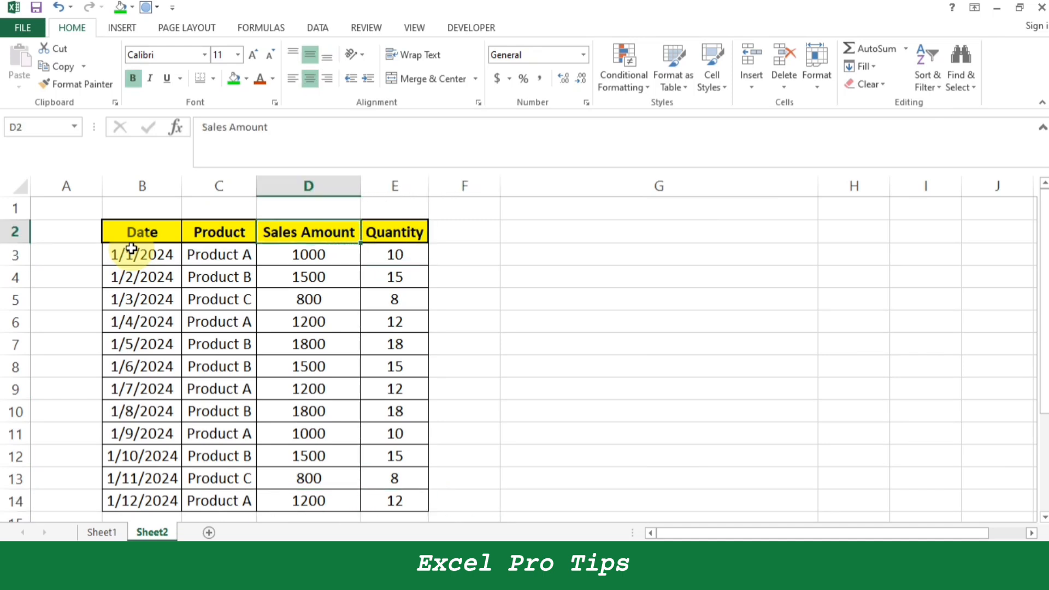
{"action": "key", "text": "Left"}
{"action": "key", "text": "Left"}
{"action": "key", "text": "Right"}
{"action": "key", "text": "Right"}
Select the header row B2:E2 and turn on filtering for the table.
{"action": "key", "text": "Left"}
{"action": "key", "text": "Left"}
{"action": "key", "text": "ctrl+shift+Right"}
{"action": "key", "text": "ctrl+shift+Right"}
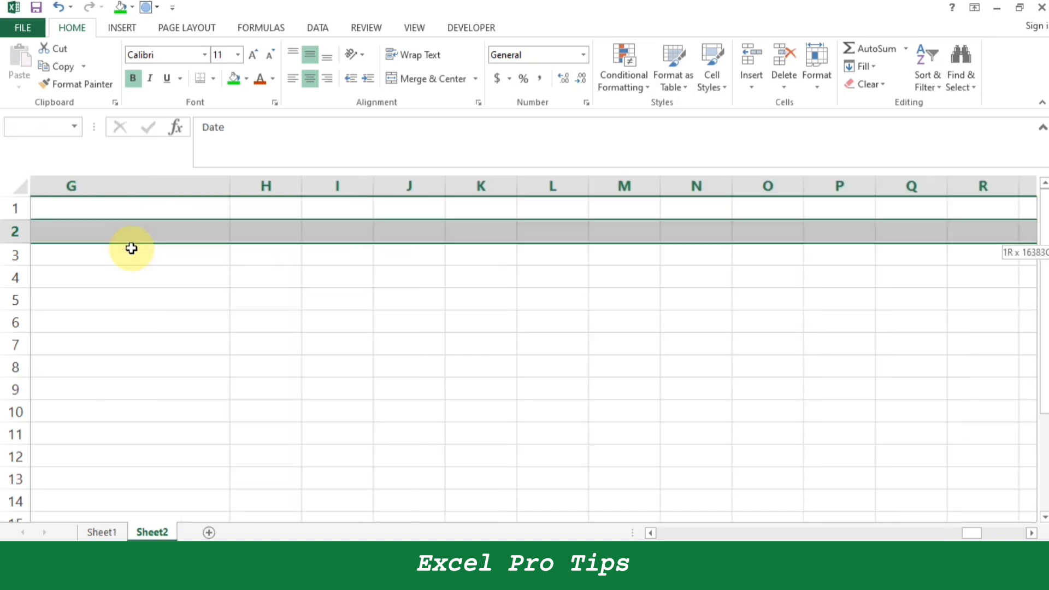
{"action": "key", "text": "ctrl+shift+Left"}
{"action": "key", "text": "Left"}
{"action": "key", "text": "Right"}
{"action": "key", "text": "shift+Right"}
{"action": "key", "text": "shift+Right"}
{"action": "key", "text": "shift+Right"}
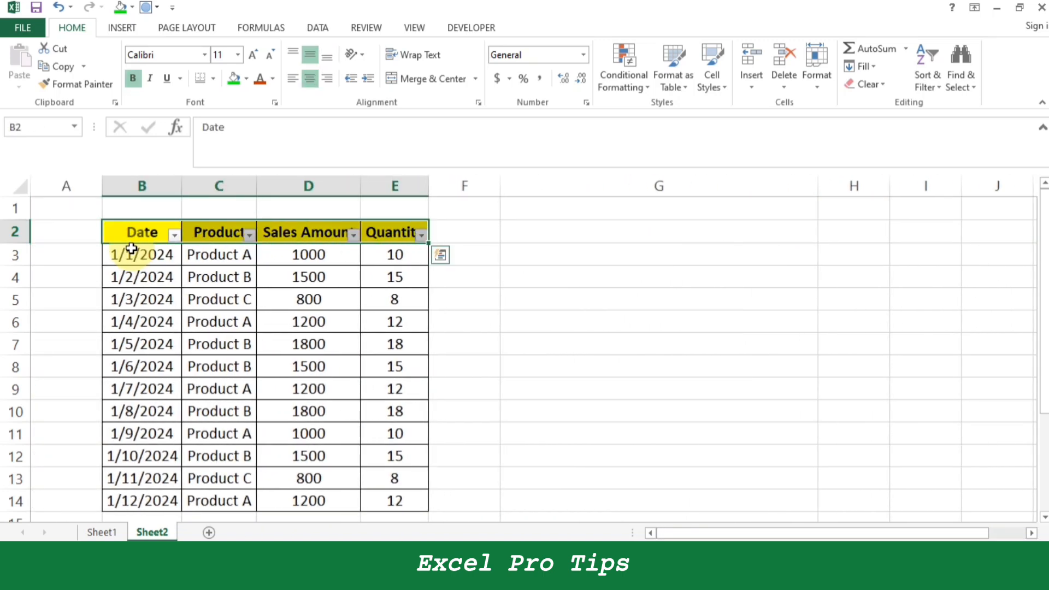
Open the filter options of the Date column and go through the available sorting, date filter and search choices.
{"action": "key", "text": "Left"}
{"action": "key", "text": "Right"}
{"action": "key", "text": "Down"}
{"action": "key", "text": "Up"}
{"action": "key", "text": "alt+Down"}
{"action": "key", "text": "Down"}
{"action": "key", "text": "Down"}
{"action": "key", "text": "Down"}
{"action": "key", "text": "Down"}
{"action": "key", "text": "Down"}
{"action": "key", "text": "Down"}
{"action": "key", "text": "alt+Down"}
{"action": "key", "text": "Down"}
{"action": "key", "text": "Down"}
{"action": "key", "text": "Down"}
Clear all 2024 dates in the Date filter list and tick only day 04 of January.
{"action": "left_click", "coordinate": [53, 386]}
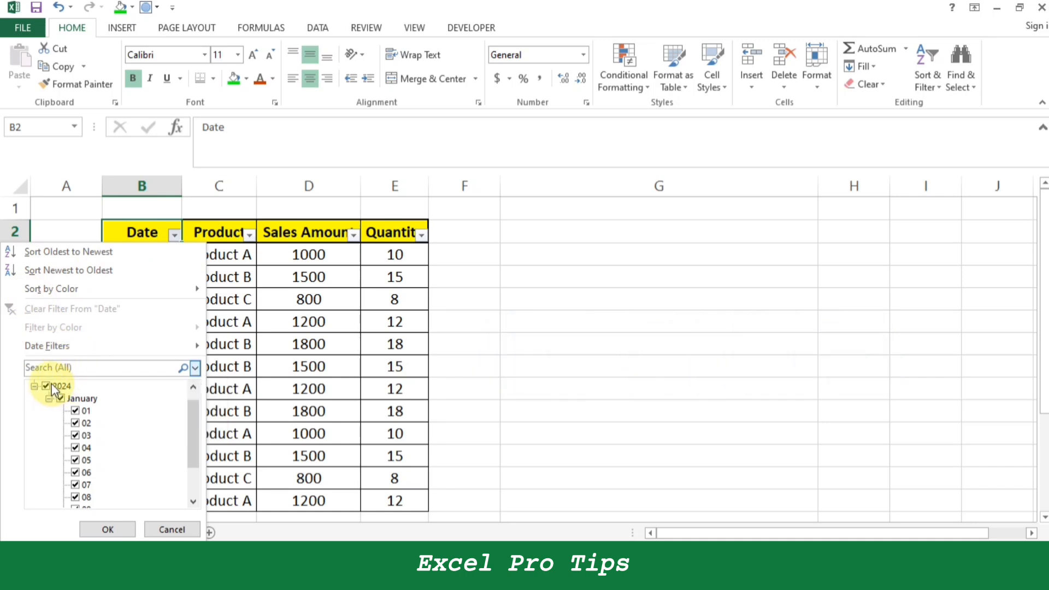
{"action": "left_click", "coordinate": [46, 386]}
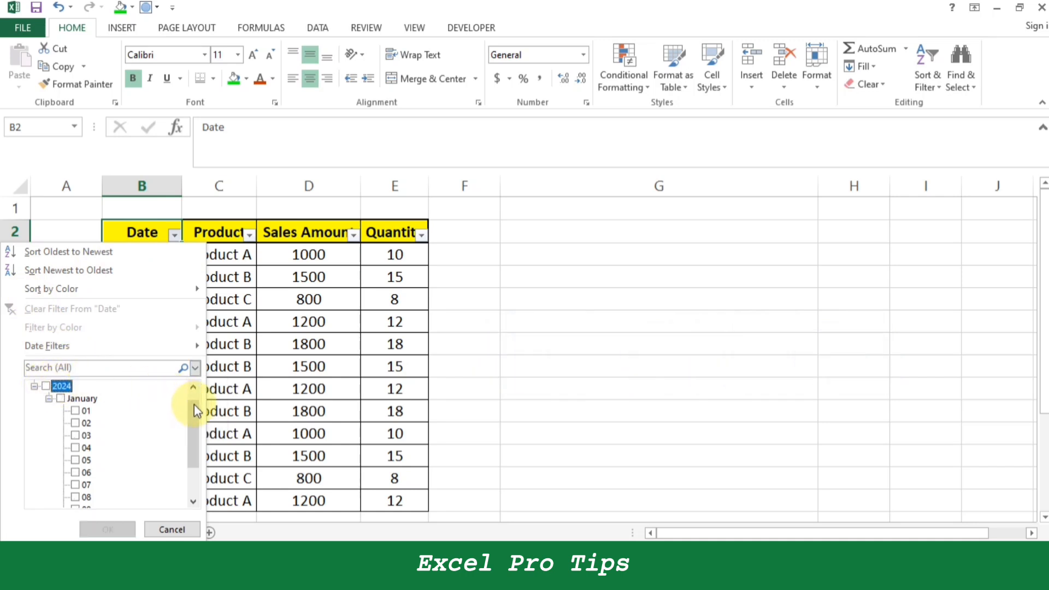
{"action": "left_click_drag", "start_coordinate": [194, 410], "coordinate": [177, 456]}
{"action": "scroll", "coordinate": [99, 426], "scroll_direction": "up", "scroll_amount": 2}
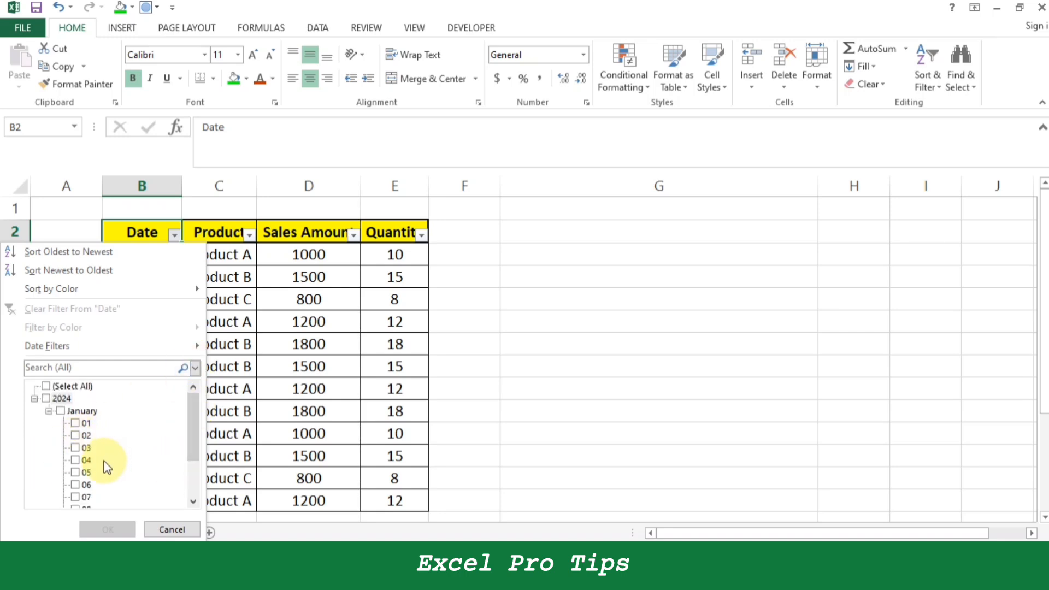
{"action": "left_click", "coordinate": [82, 460]}
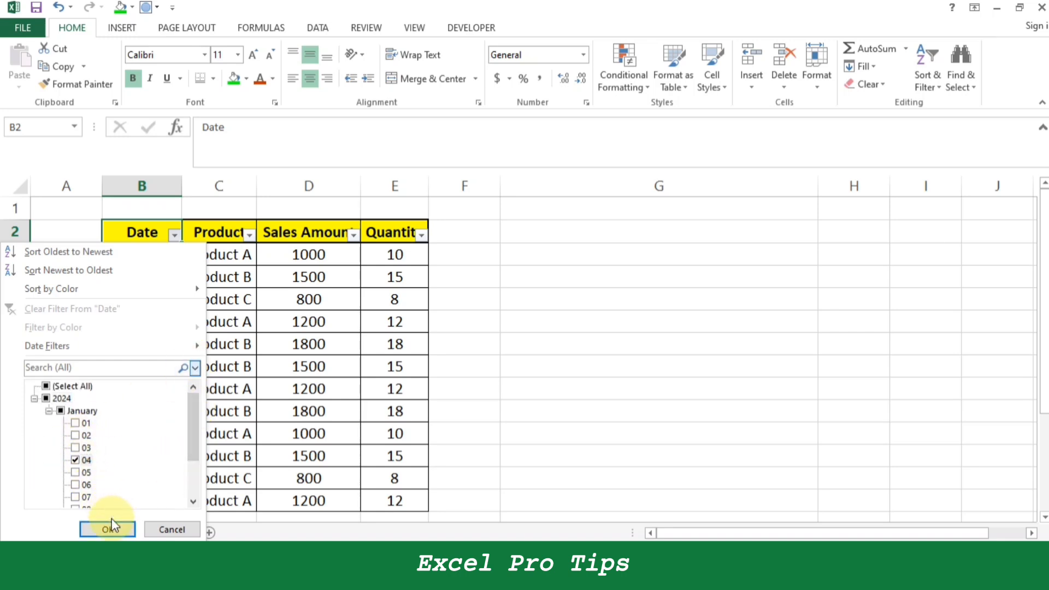
Collapse and re-expand the 2024 and January groups in the Date filter list and cancel the filter.
{"action": "left_click", "coordinate": [35, 398]}
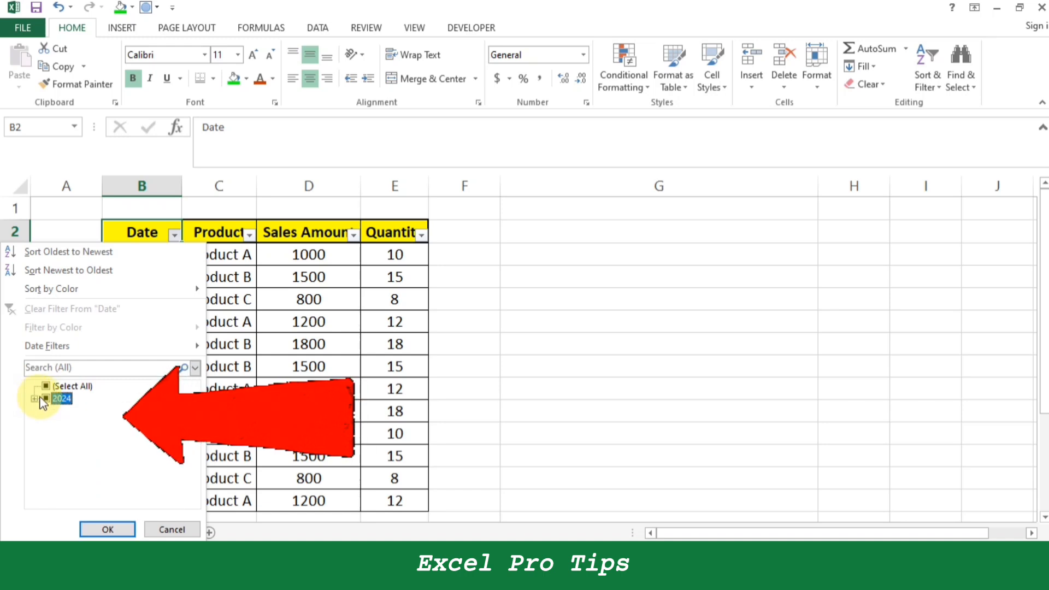
{"action": "left_click", "coordinate": [35, 399]}
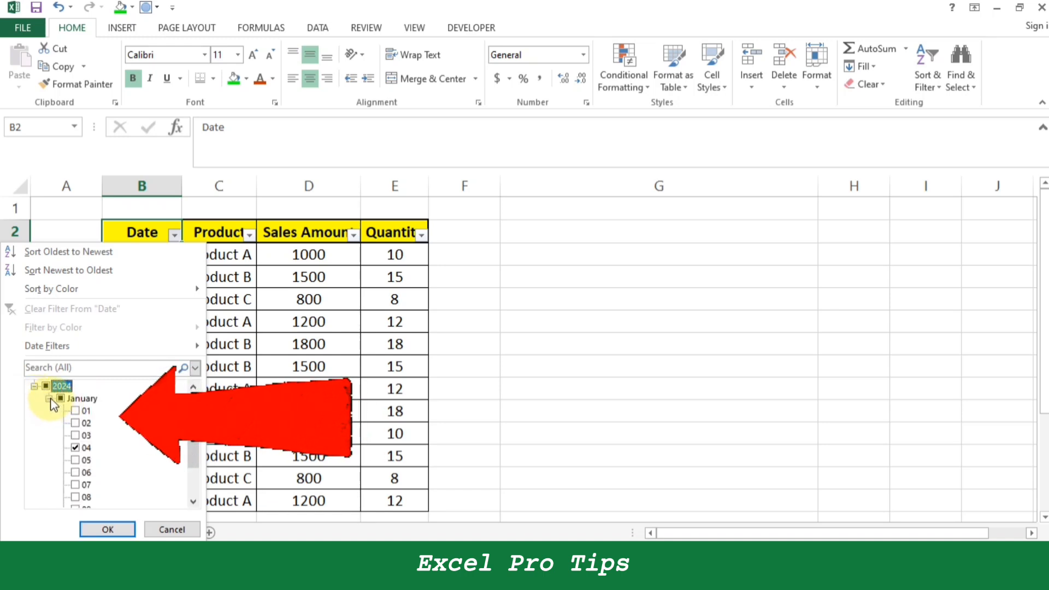
{"action": "left_click", "coordinate": [49, 398]}
{"action": "left_click", "coordinate": [49, 410]}
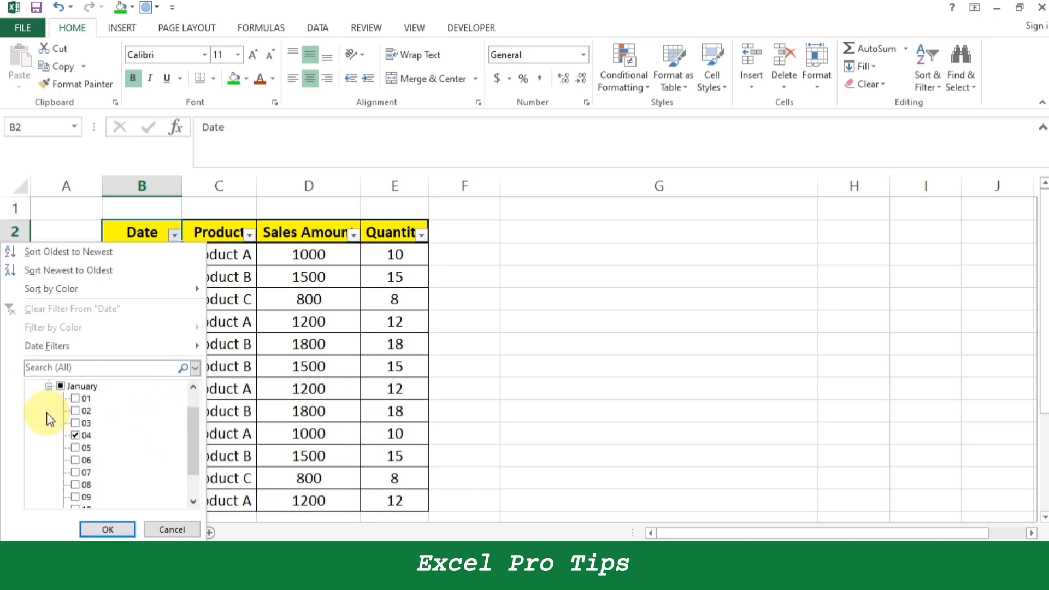
{"action": "left_click", "coordinate": [182, 522]}
Change the date in cell B11 to 2/9/2024.
{"action": "left_click", "coordinate": [174, 365]}
{"action": "key", "text": "Down"}
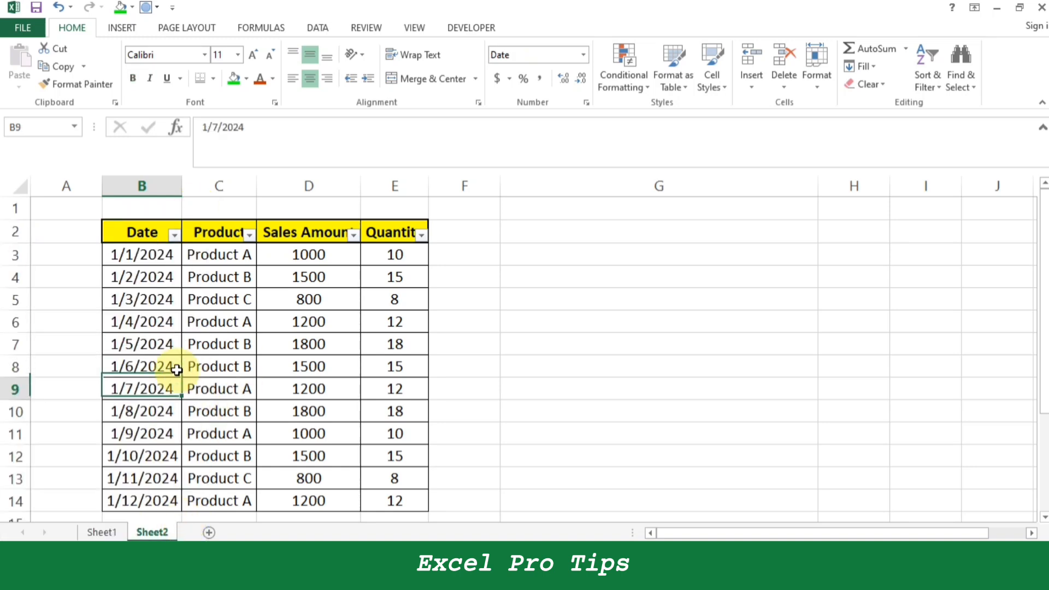
{"action": "key", "text": "Down"}
{"action": "key", "text": "Down"}
{"action": "key", "text": "Left"}
{"action": "key", "text": "Left"}
{"action": "key", "text": "Left"}
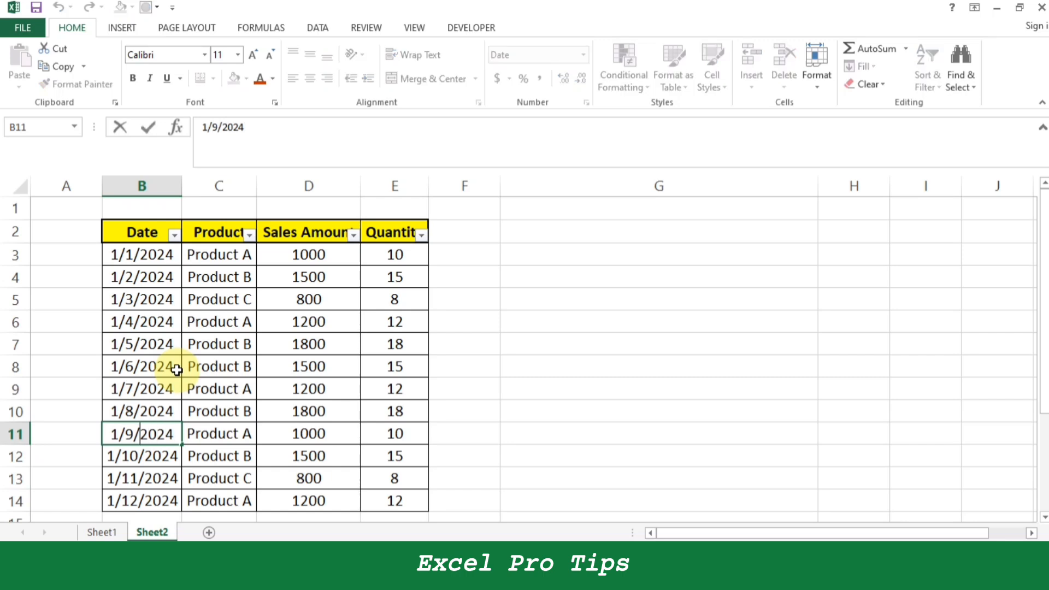
{"action": "key", "text": "Return"}
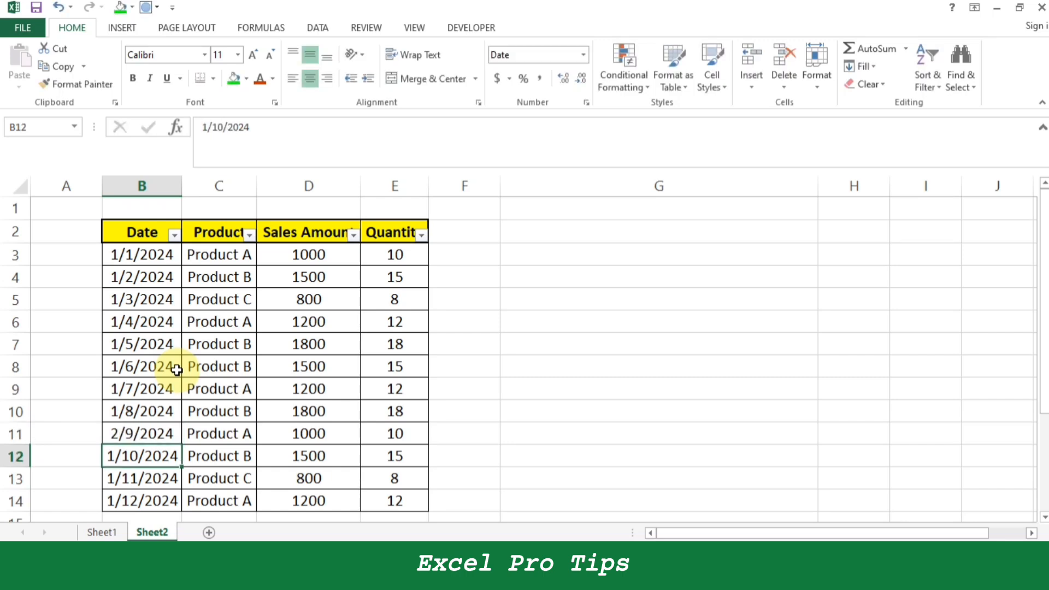
Change the date in cell B8 to 2/6/2024.
{"action": "key", "text": "Up"}
{"action": "key", "text": "Up"}
{"action": "key", "text": "Up"}
{"action": "key", "text": "Up"}
{"action": "key", "text": "F2"}
{"action": "key", "text": "Left"}
{"action": "key", "text": "Left"}
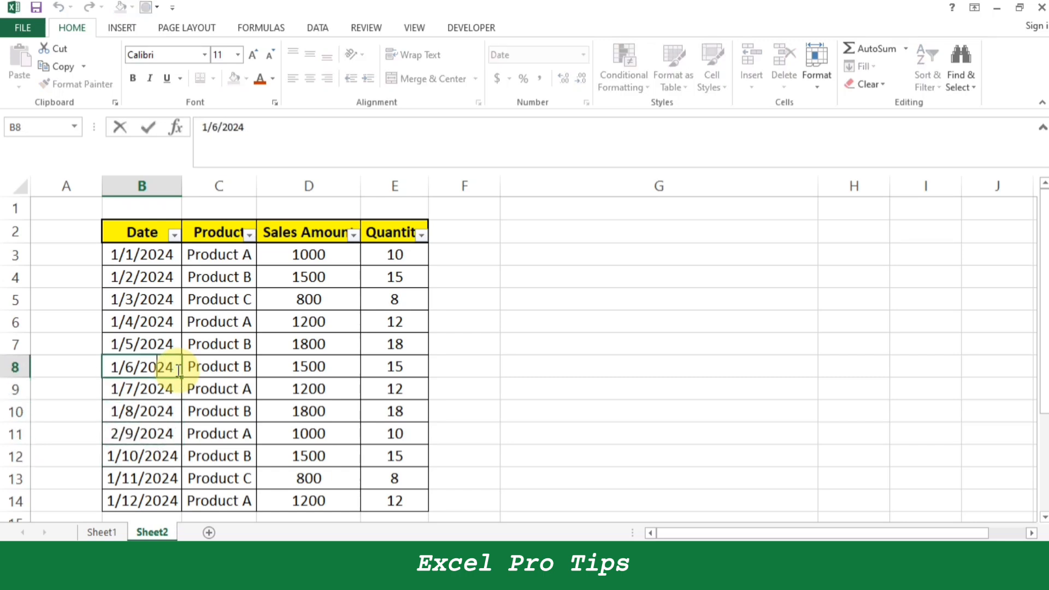
{"action": "type", "text": "2"}
{"action": "key", "text": "Return"}
Expand February in the Date filter list, untick day 06 and apply the filter.
{"action": "key", "text": "ctrl+Up"}
{"action": "key", "text": "alt+Down"}
{"action": "key", "text": "Down"}
{"action": "key", "text": "Down"}
{"action": "key", "text": "Down"}
{"action": "key", "text": "Down"}
{"action": "key", "text": "Down"}
{"action": "key", "text": "Down"}
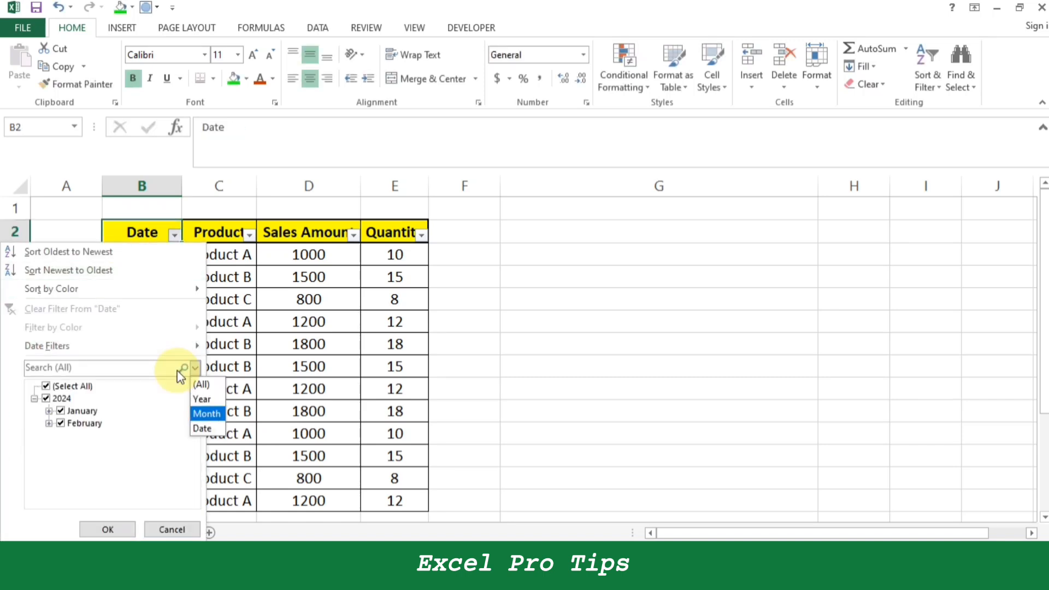
{"action": "key", "text": "Return"}
{"action": "left_click", "coordinate": [49, 423]}
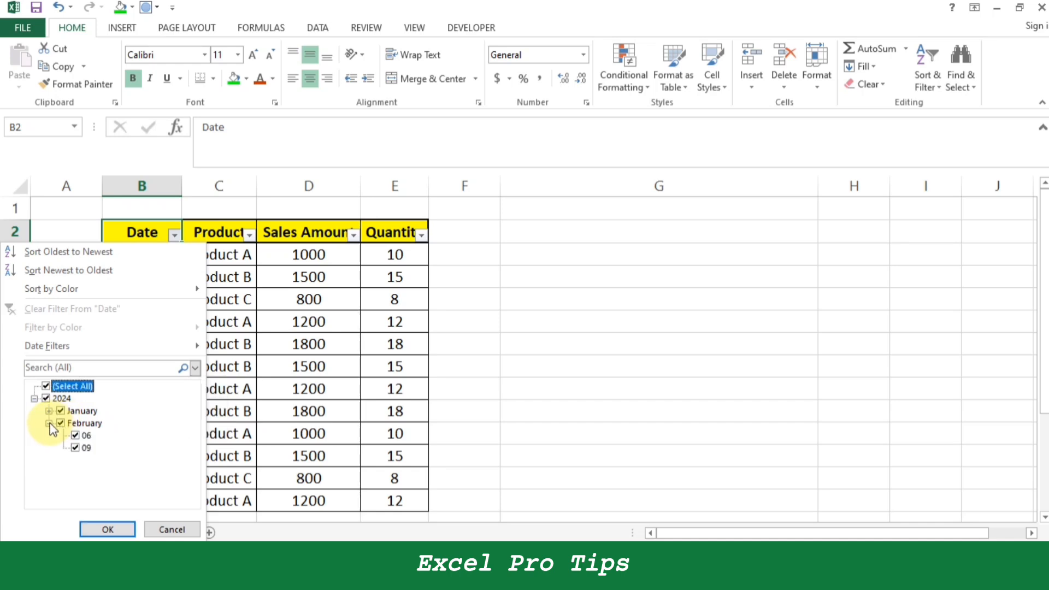
{"action": "left_click", "coordinate": [78, 437]}
{"action": "left_click", "coordinate": [98, 529]}
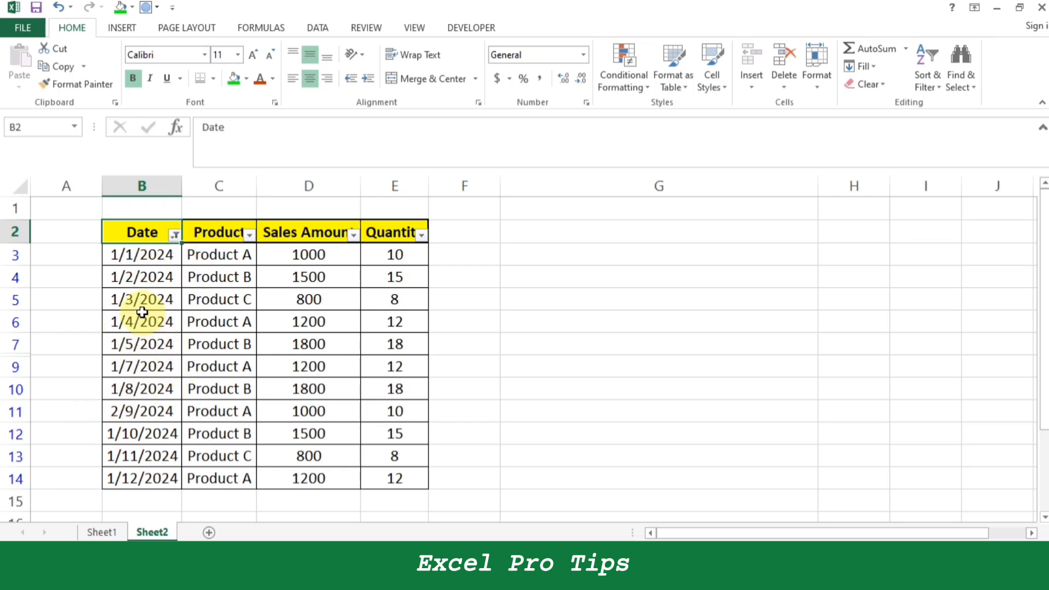
Filter the Date column to February 06 only and fill the filtered row B8:E8 with green.
{"action": "left_click", "coordinate": [175, 235]}
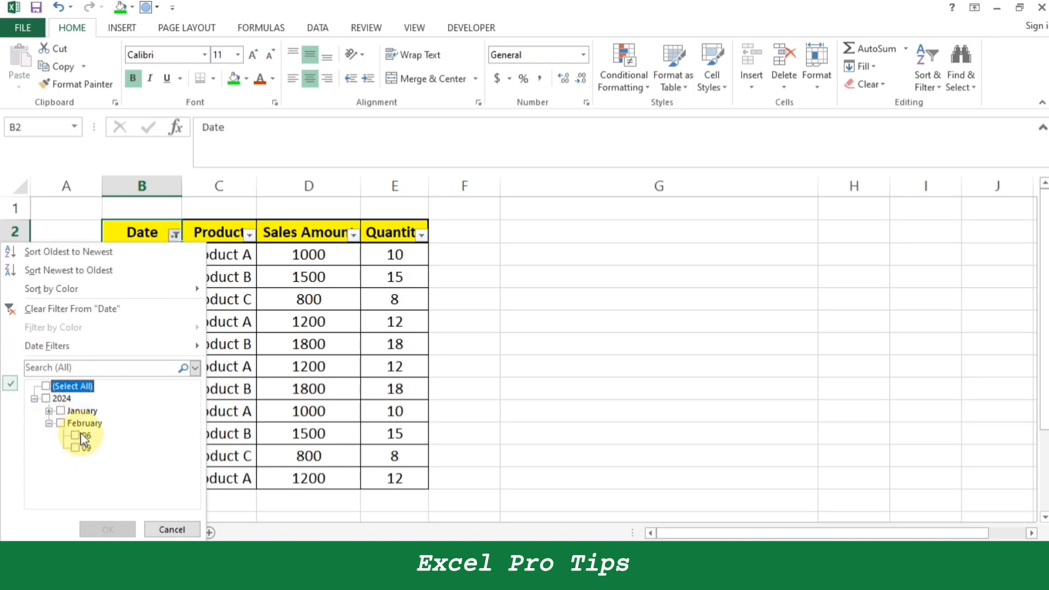
{"action": "left_click", "coordinate": [80, 434]}
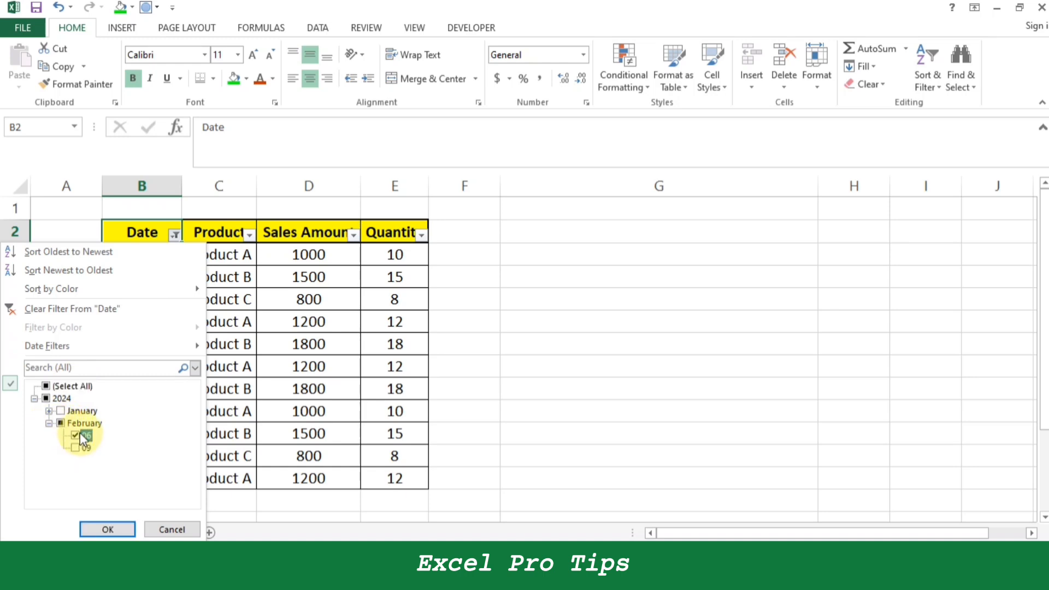
{"action": "left_click", "coordinate": [116, 529]}
{"action": "left_click_drag", "start_coordinate": [154, 253], "coordinate": [388, 257]}
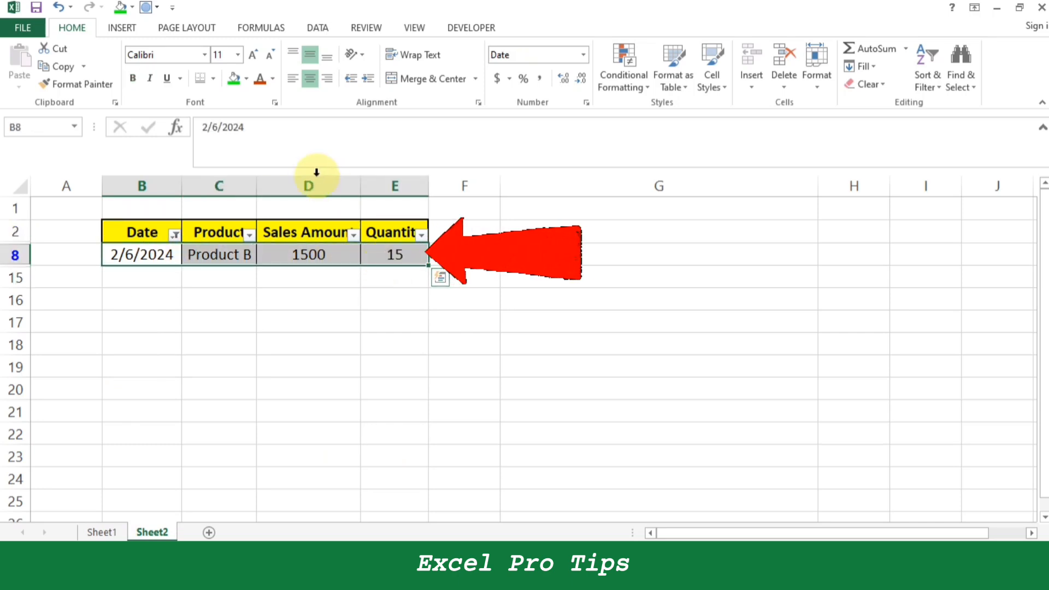
{"action": "left_click", "coordinate": [234, 80]}
{"action": "left_click", "coordinate": [258, 319]}
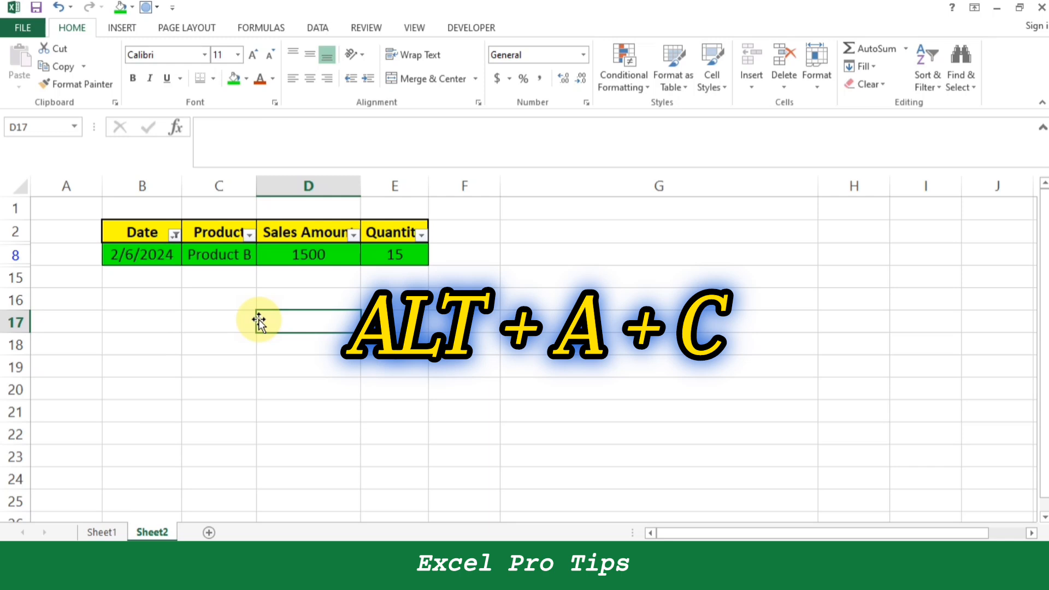
Clear the date filter to show all table rows.
{"action": "key", "text": "alt"}
{"action": "key", "text": "a"}
{"action": "key", "text": "c"}
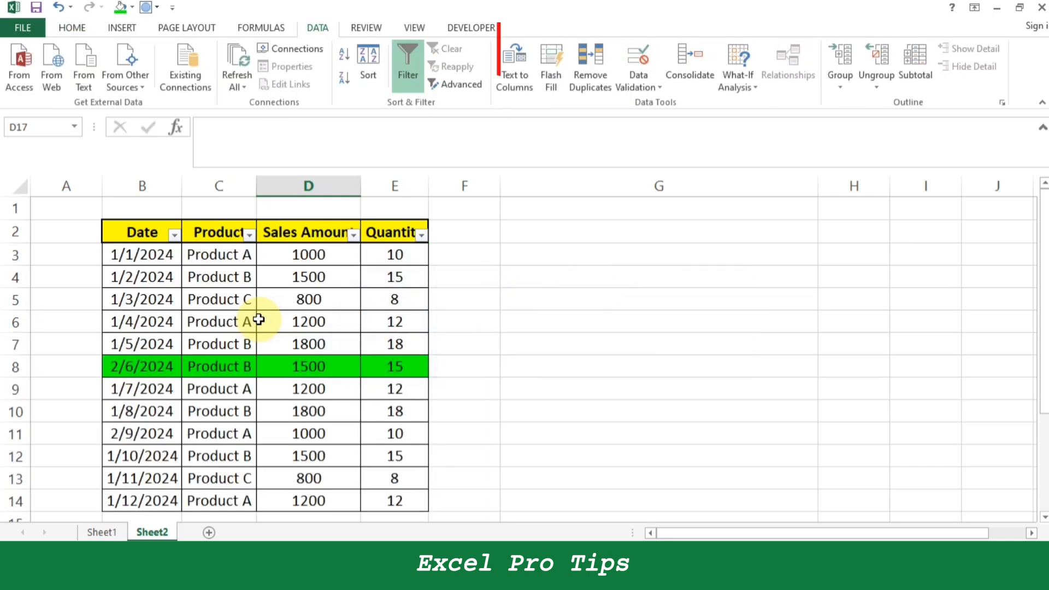
{"action": "key", "text": "Left"}
{"action": "key", "text": "Up"}
{"action": "key", "text": "Up"}
{"action": "key", "text": "Up"}
{"action": "key", "text": "Up"}
{"action": "key", "text": "Up"}
{"action": "key", "text": "Up"}
{"action": "key", "text": "Up"}
{"action": "key", "text": "Up"}
{"action": "key", "text": "Up"}
{"action": "key", "text": "Up"}
{"action": "key", "text": "Up"}
{"action": "key", "text": "Up"}
{"action": "key", "text": "Up"}
{"action": "key", "text": "Up"}
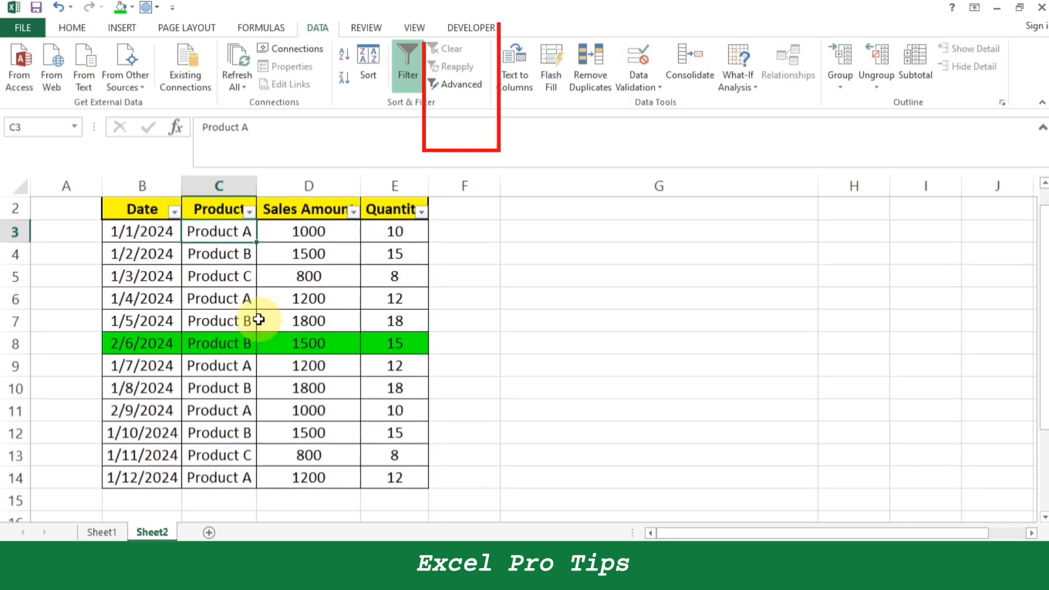
{"action": "key", "text": "Up"}
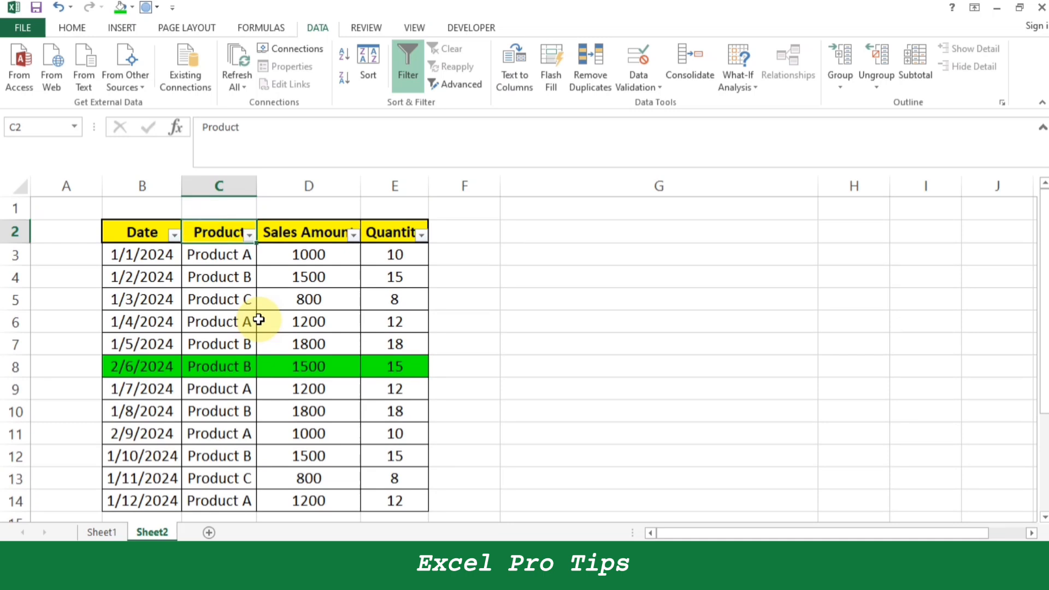
{"action": "key", "text": "alt"}
{"action": "key", "text": "a"}
{"action": "key", "text": "Escape"}
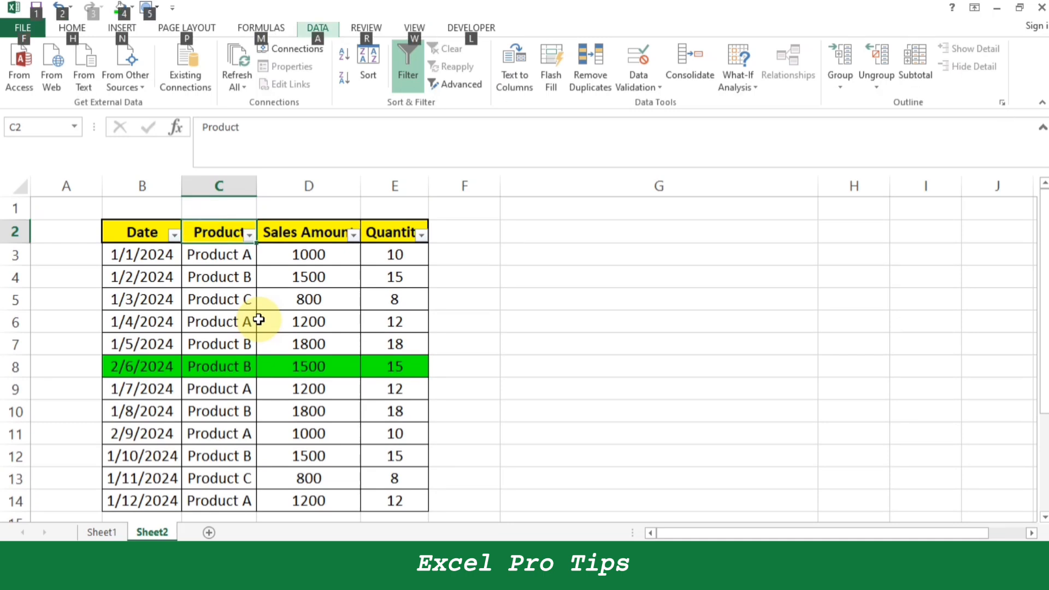
{"action": "key", "text": "Escape"}
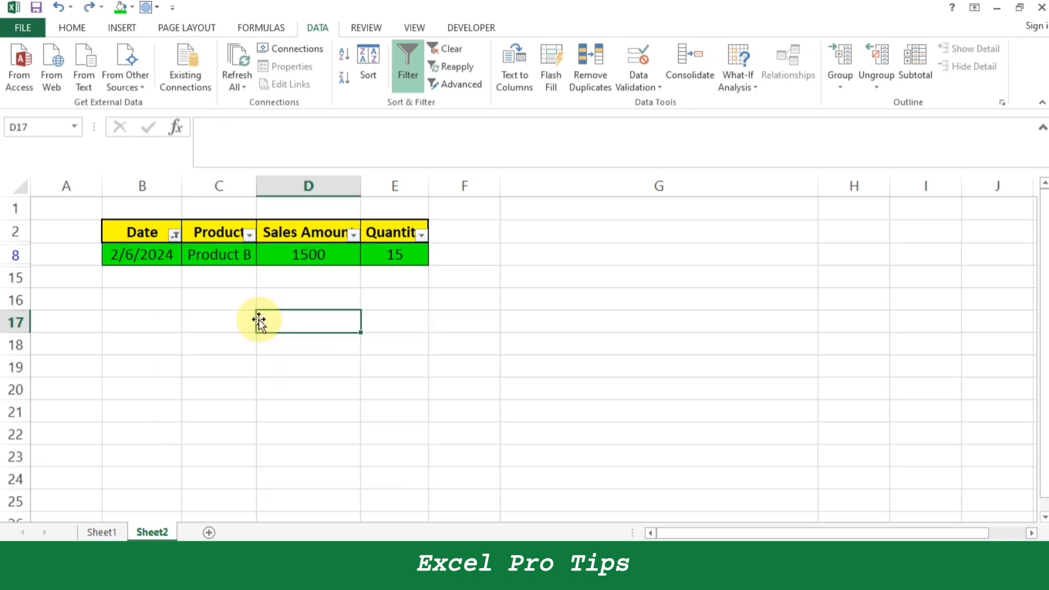
Undo the green fill on row 8 and the clearing of the date filter.
{"action": "key", "text": "ctrl+z"}
{"action": "key", "text": "ctrl+z"}
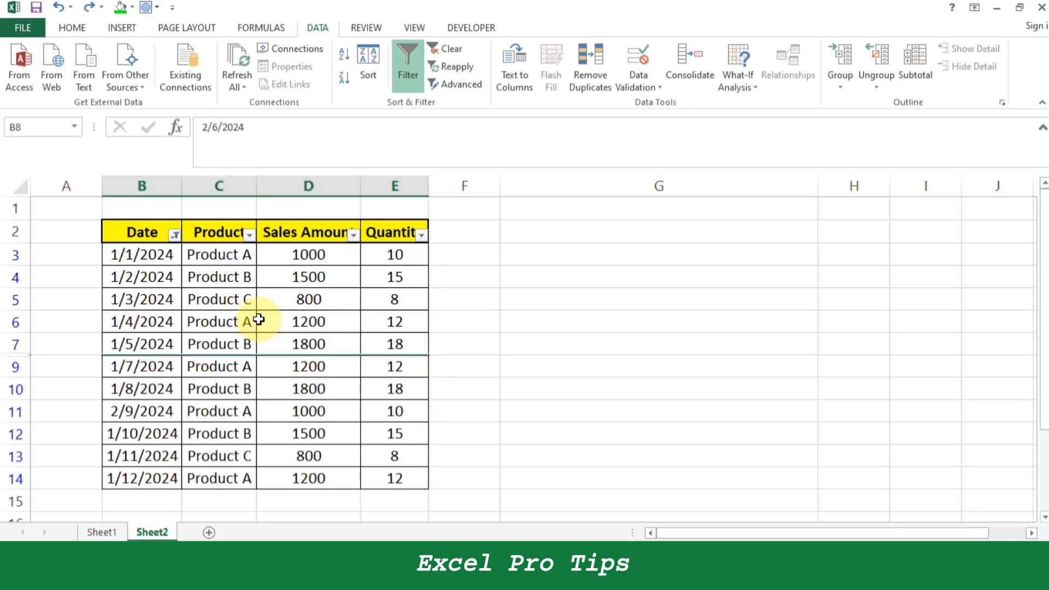
Delete the dates in cells B5 to B7.
{"action": "key", "text": "Up"}
{"action": "key", "text": "Left"}
{"action": "key", "text": "Up"}
{"action": "key", "text": "Right"}
{"action": "key", "text": "Up"}
{"action": "key", "text": "shift+Down"}
{"action": "key", "text": "shift+Down"}
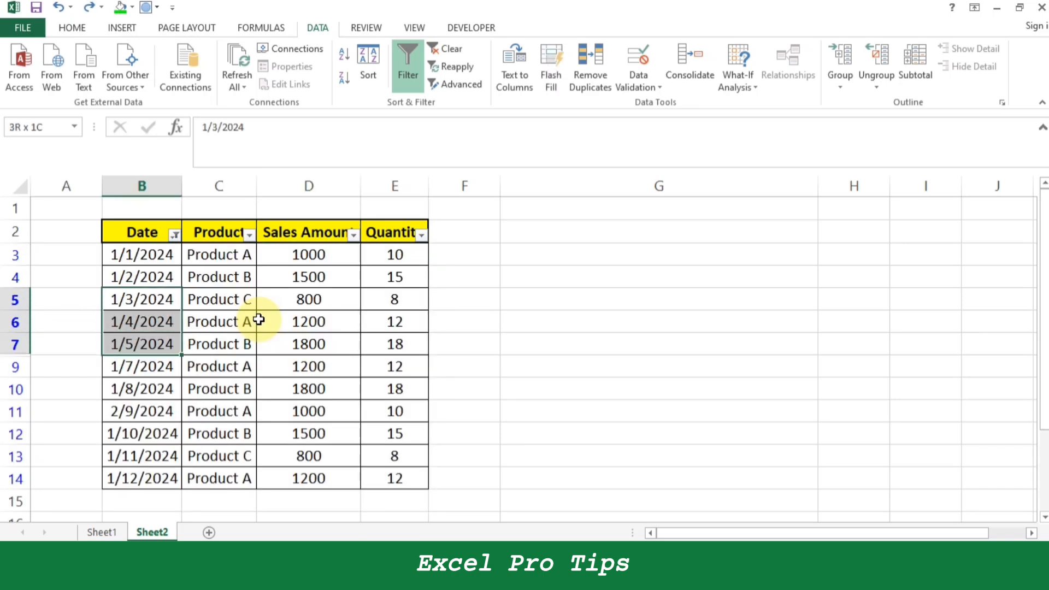
{"action": "key", "text": "Delete"}
{"action": "key", "text": "Left"}
{"action": "key", "text": "Right"}
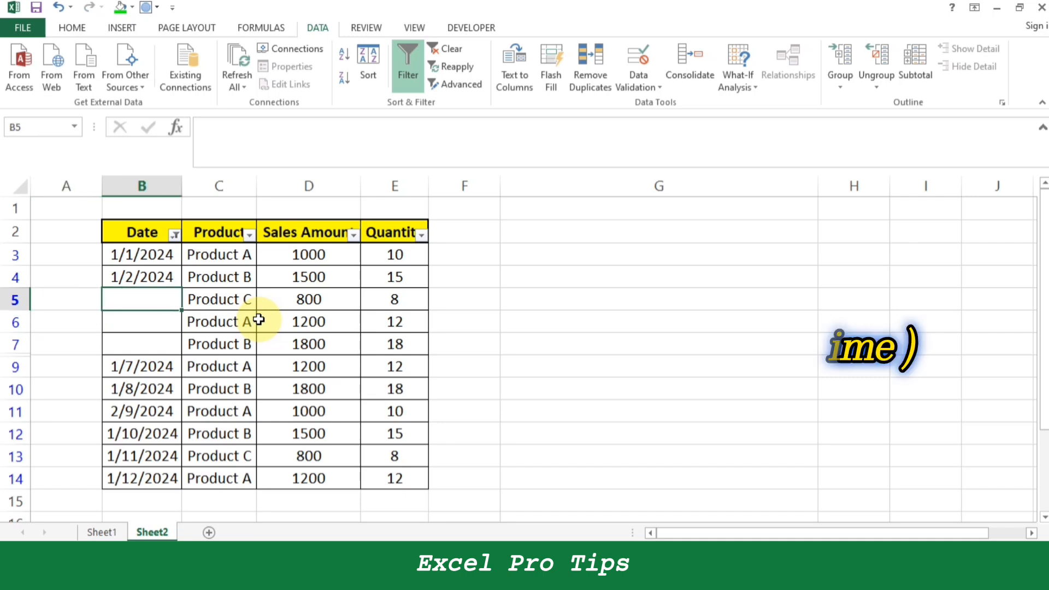
Insert the current time in cell B5 and the current date in cell B6.
{"action": "key", "text": "ctrl+shift+semicolon"}
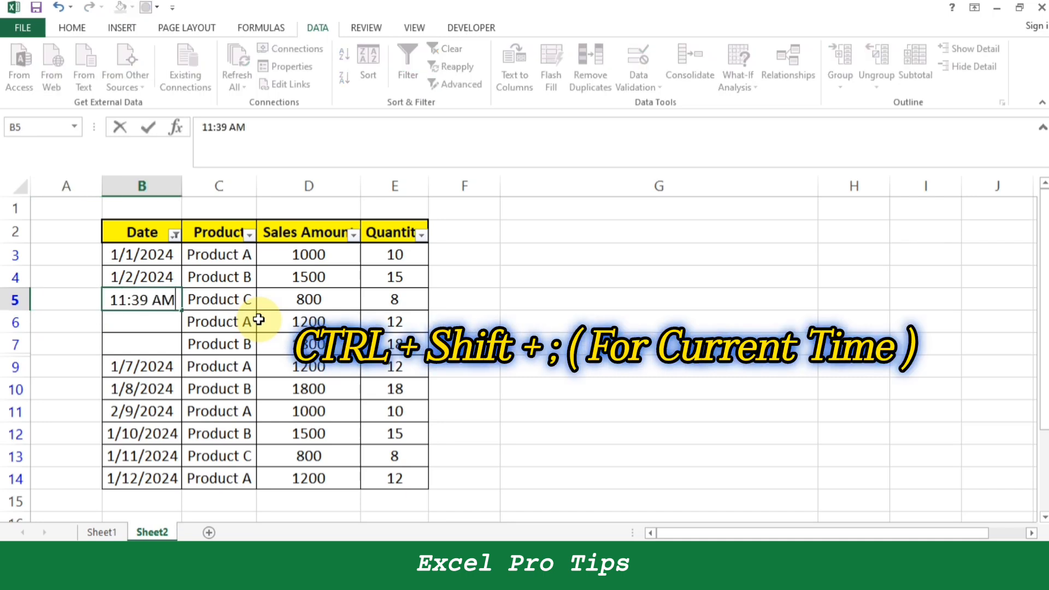
{"action": "key", "text": "Return"}
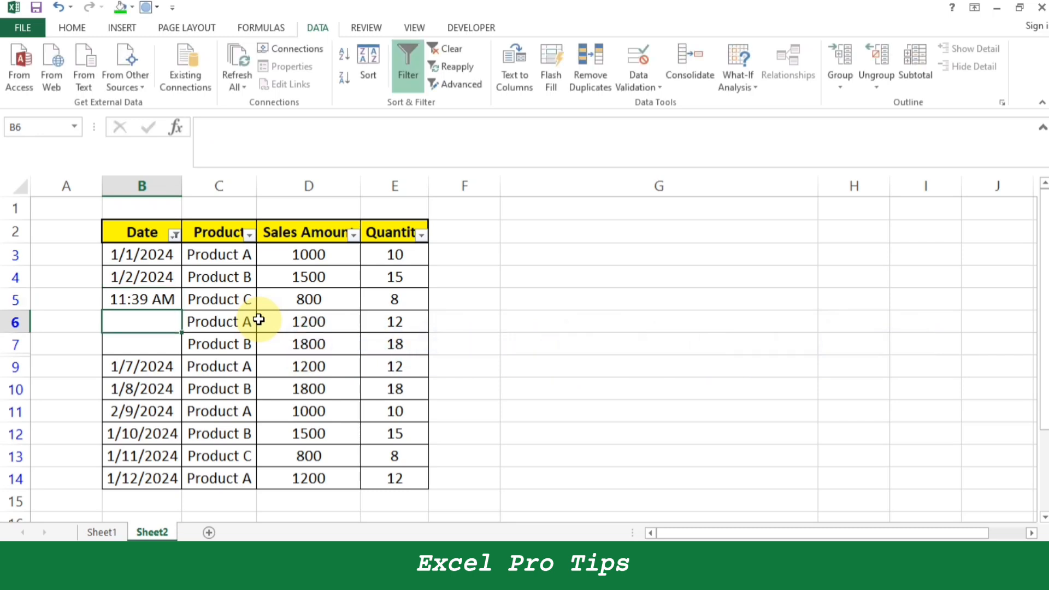
{"action": "key", "text": "ctrl+semicolon"}
{"action": "key", "text": "Return"}
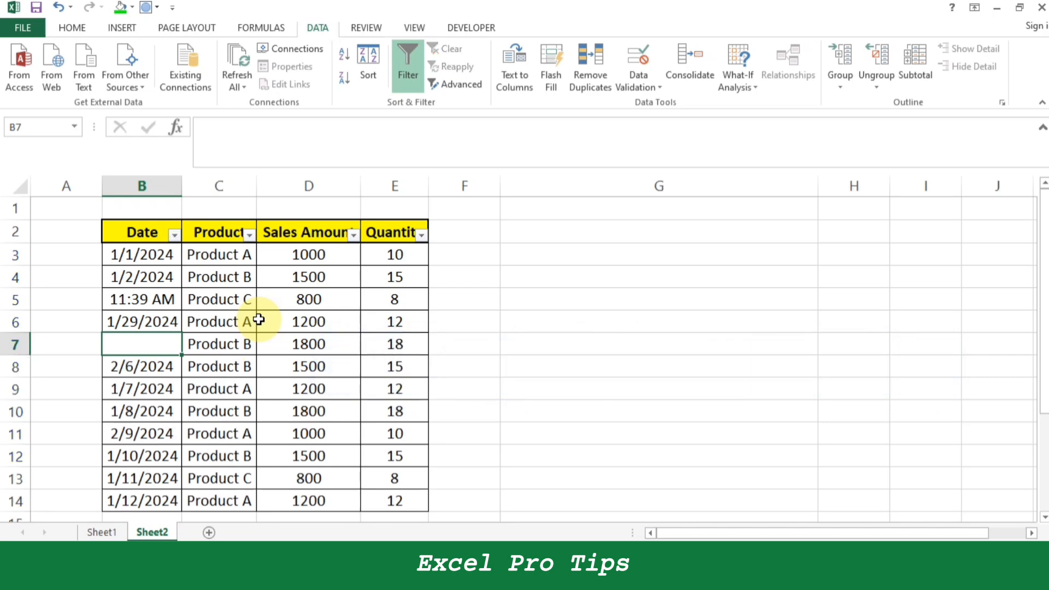
Undo the time and date entries and restore the original dates in cells B5 to B7.
{"action": "key", "text": "Up"}
{"action": "key", "text": "Delete"}
{"action": "key", "text": "Up"}
{"action": "key", "text": "Delete"}
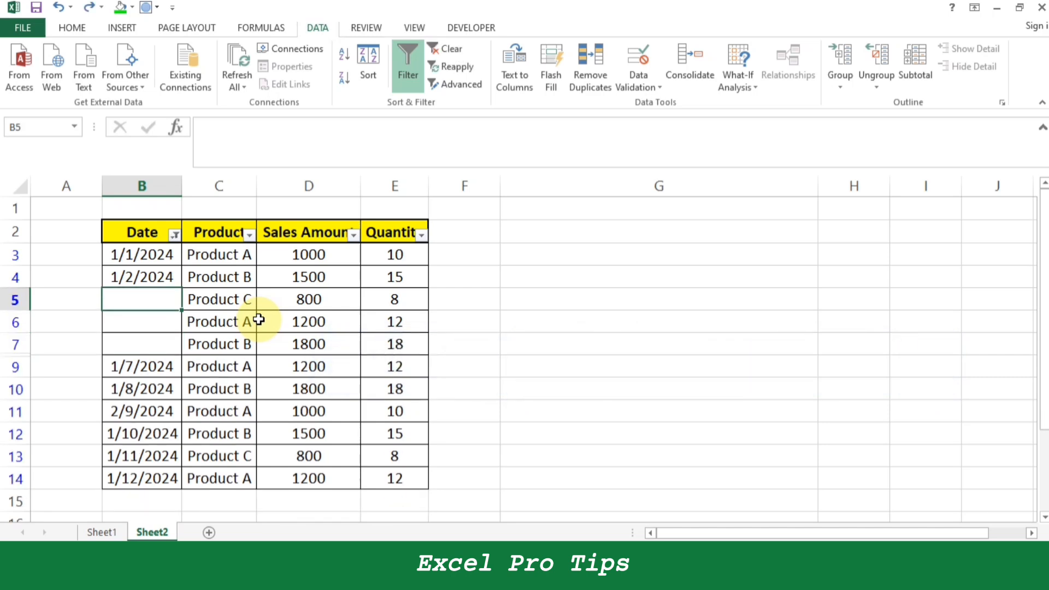
{"action": "key", "text": "ctrl+e"}
{"action": "key", "text": "Right"}
{"action": "key", "text": "Right"}
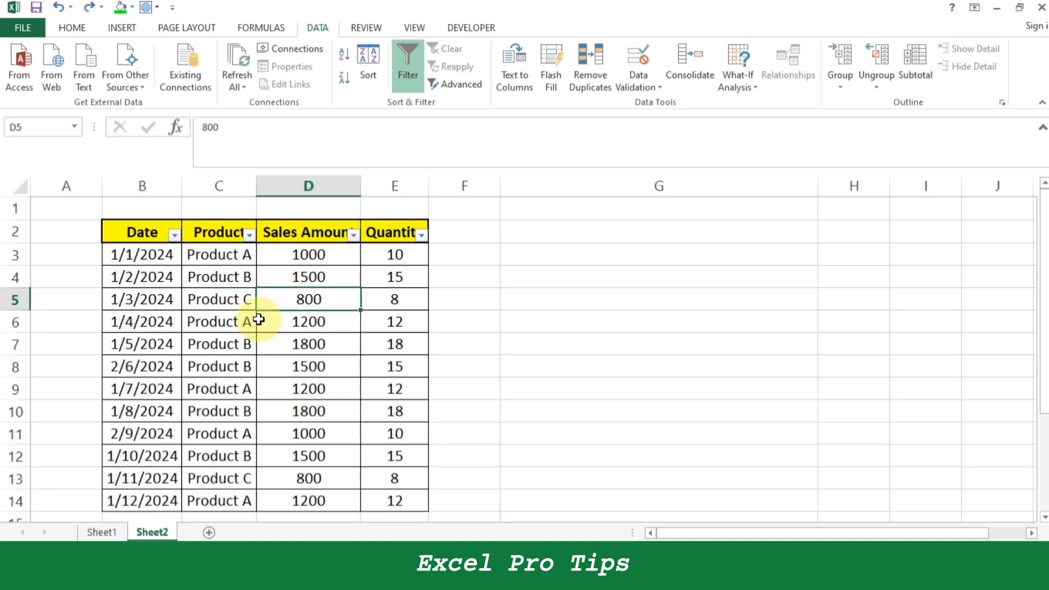
Select the whole sales table B2:E14 and set its row height to 45.
{"action": "key", "text": "Left"}
{"action": "key", "text": "Left"}
{"action": "key", "text": "Up"}
{"action": "key", "text": "Up"}
{"action": "key", "text": "Up"}
{"action": "key", "text": "shift+Right"}
{"action": "key", "text": "shift+Right"}
{"action": "key", "text": "shift+Right"}
{"action": "key", "text": "ctrl+shift+Down"}
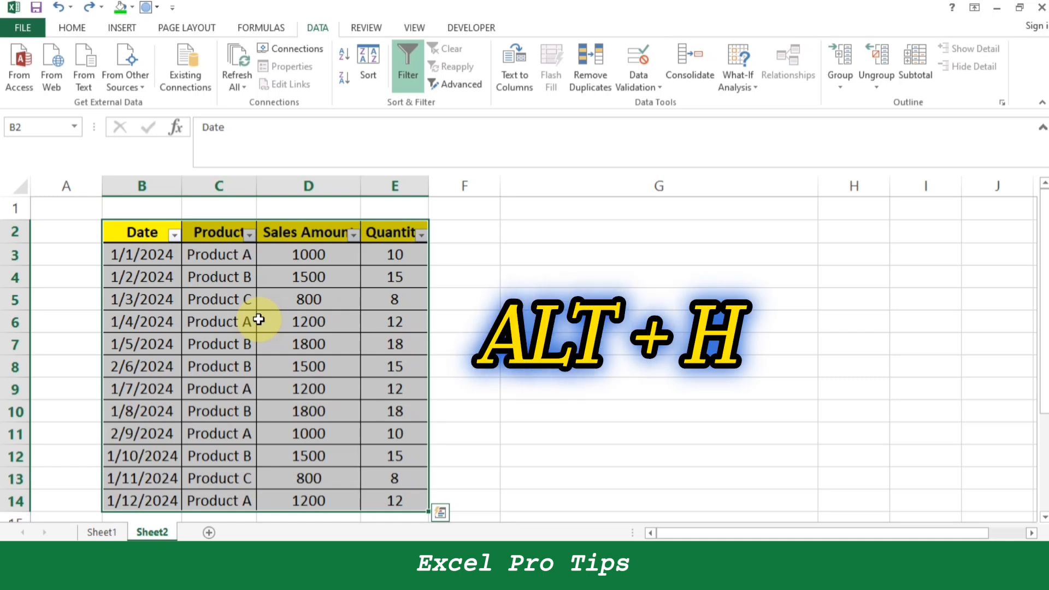
{"action": "key", "text": "alt+h"}
{"action": "key", "text": "o"}
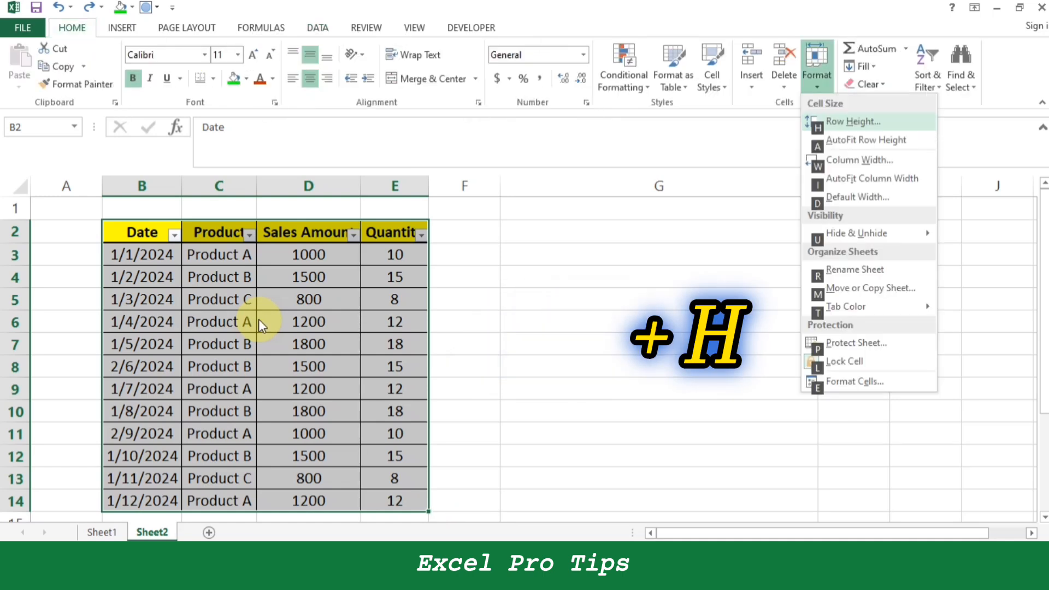
{"action": "key", "text": "h"}
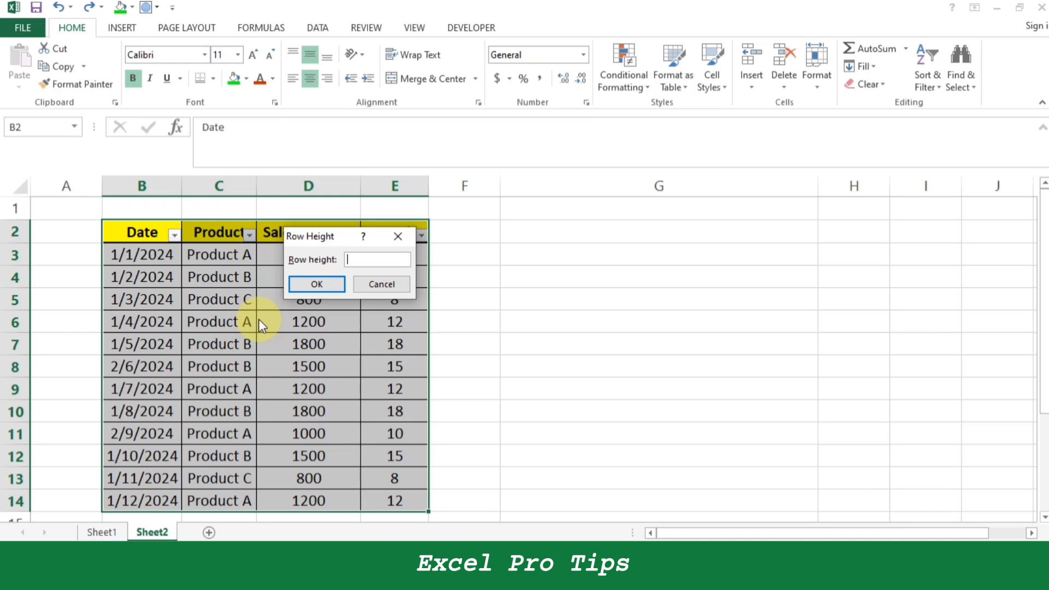
{"action": "type", "text": "45"}
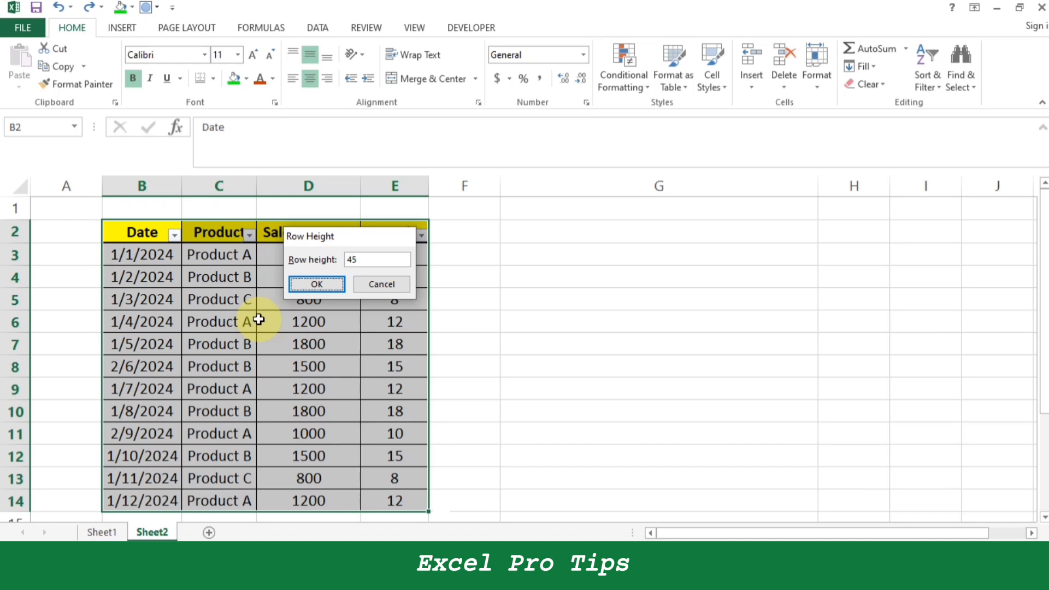
{"action": "key", "text": "Return"}
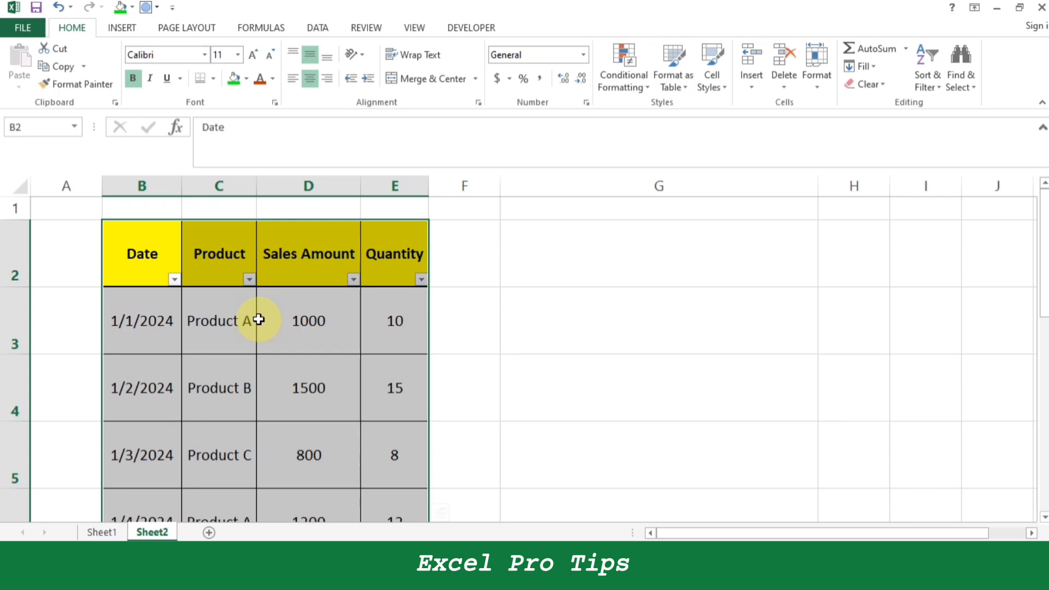
Set the column width of the selected table columns B to E to 15.
{"action": "key", "text": "alt+h"}
{"action": "key", "text": "m"}
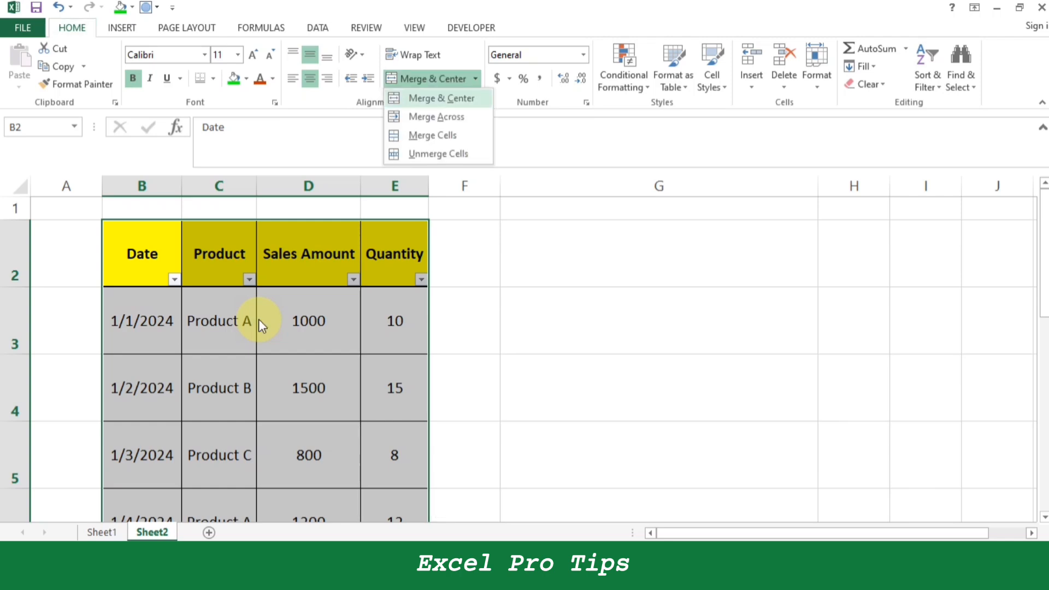
{"action": "key", "text": "Escape"}
{"action": "key", "text": "alt+h"}
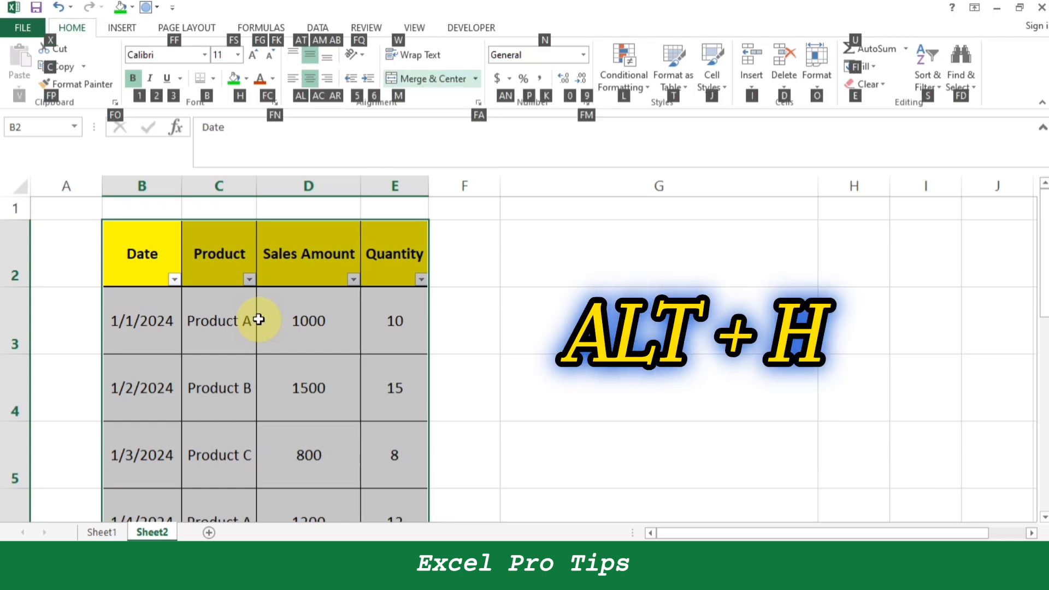
{"action": "key", "text": "o"}
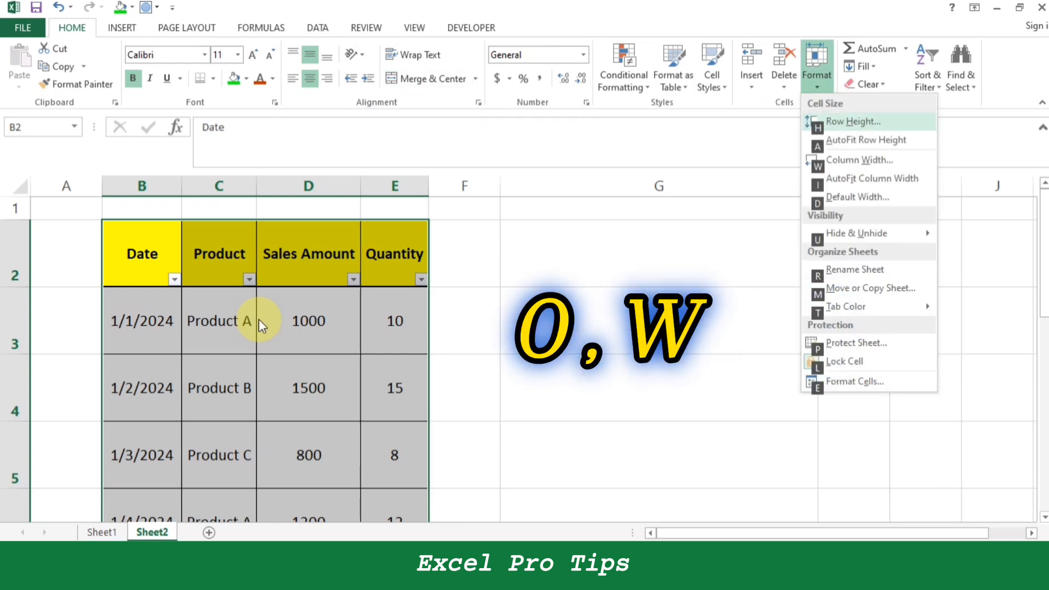
{"action": "type", "text": "w"}
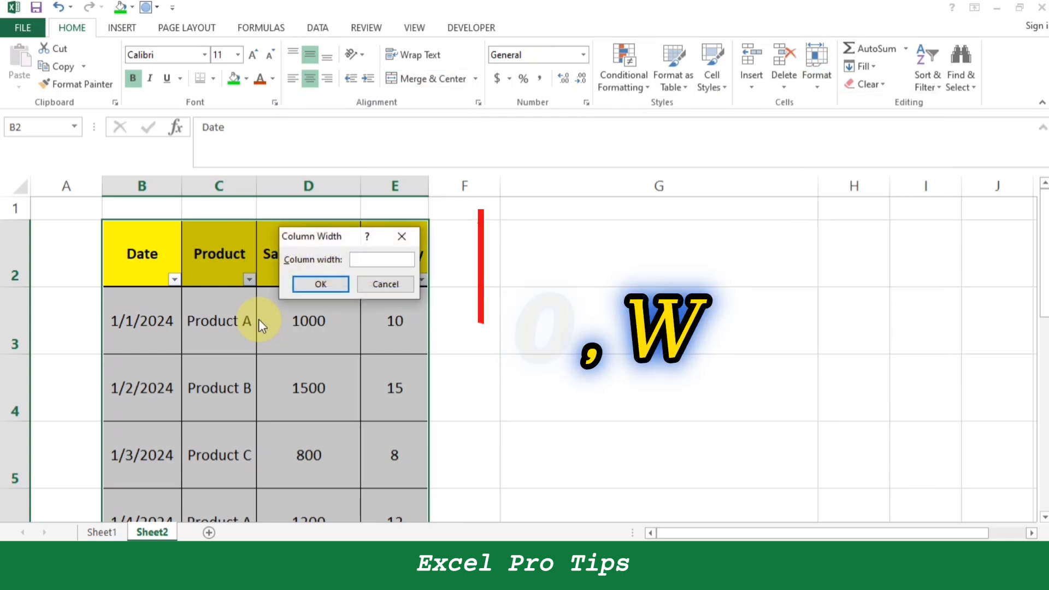
{"action": "type", "text": "15"}
{"action": "key", "text": "Return"}
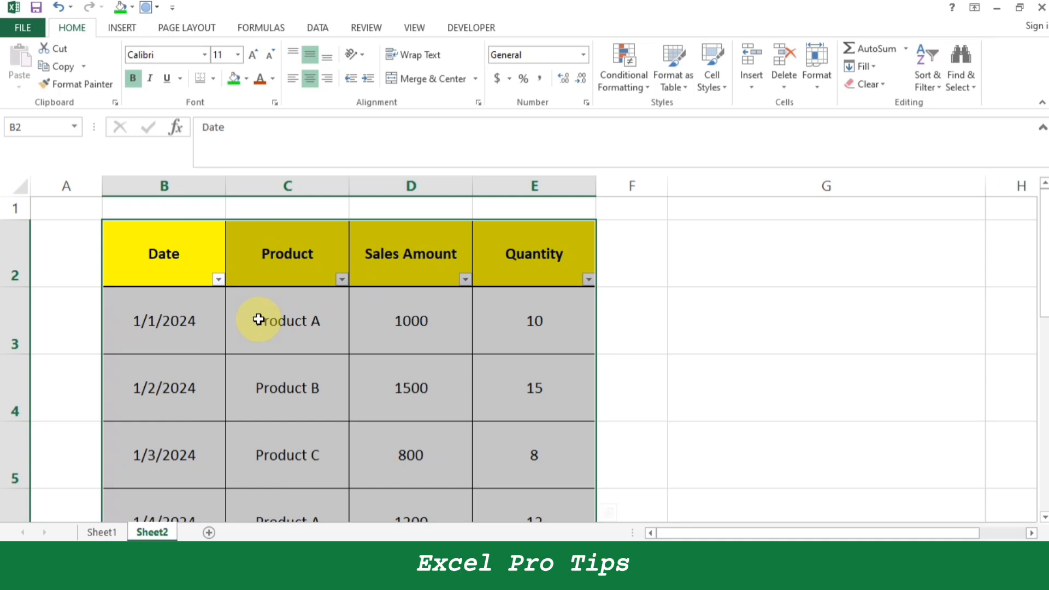
Look over the resized rows and columns from the end of the table back up to its first records.
{"action": "key", "text": "Down"}
{"action": "key", "text": "Up"}
{"action": "key", "text": "ctrl+Down"}
{"action": "key", "text": "Right"}
{"action": "key", "text": "Up"}
{"action": "key", "text": "Right"}
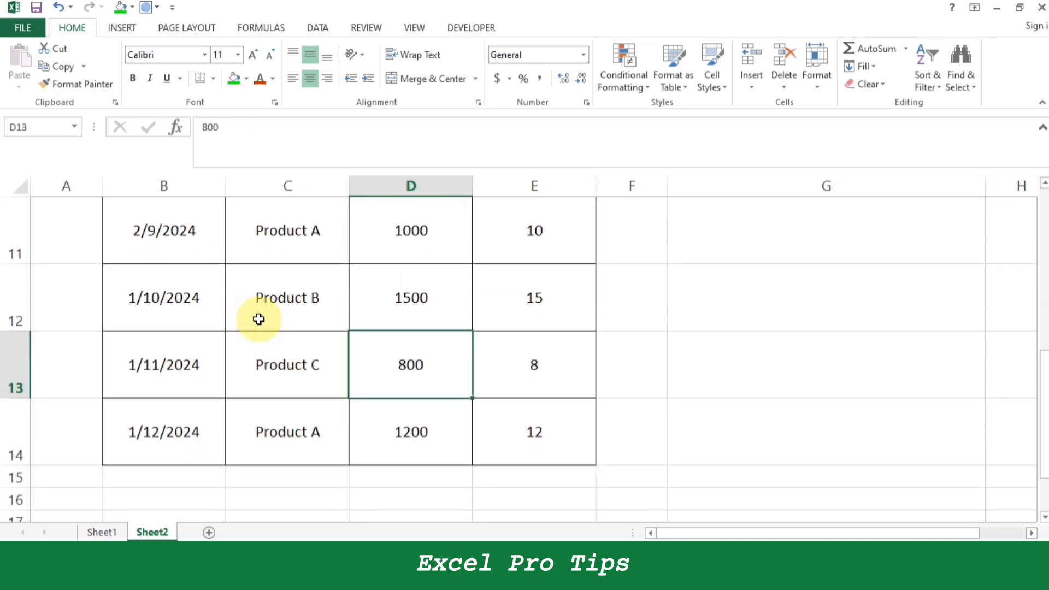
{"action": "key", "text": "Up"}
{"action": "key", "text": "Up"}
{"action": "key", "text": "Up"}
{"action": "key", "text": "Up"}
{"action": "key", "text": "Up"}
{"action": "key", "text": "Up"}
{"action": "key", "text": "Up"}
{"action": "key", "text": "Up"}
{"action": "key", "text": "Up"}
{"action": "key", "text": "Up"}
{"action": "key", "text": "Up"}
{"action": "key", "text": "Left"}
{"action": "key", "text": "Up"}
{"action": "key", "text": "Left"}
{"action": "key", "text": "Down"}
{"action": "key", "text": "Down"}
{"action": "key", "text": "Right"}
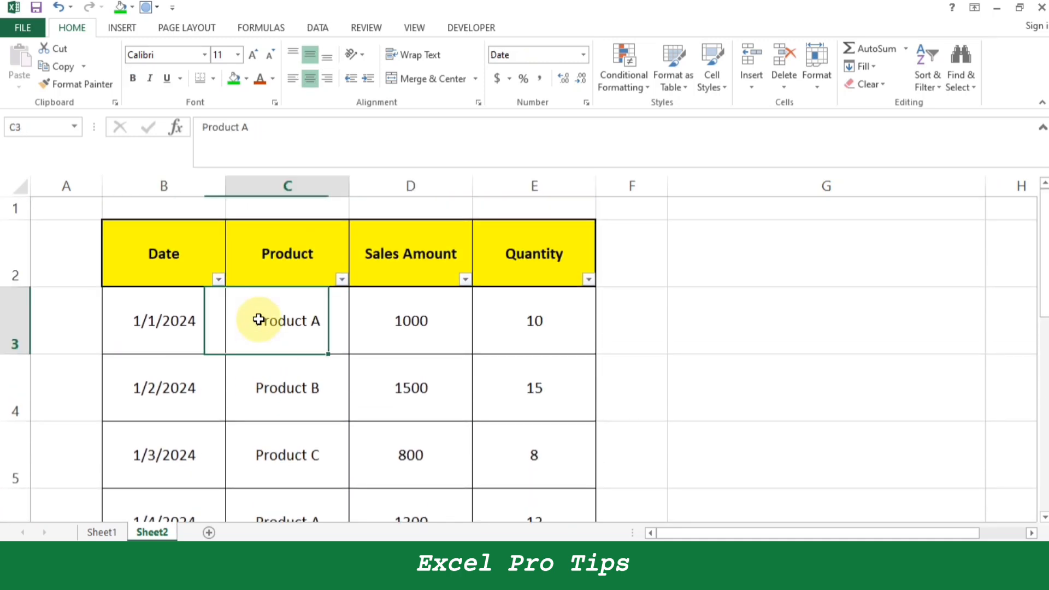
Select the header row B2:E2 and turn off the column filters.
{"action": "key", "text": "Up"}
{"action": "key", "text": "Right"}
{"action": "key", "text": "Right"}
{"action": "key", "text": "Left"}
{"action": "key", "text": "Left"}
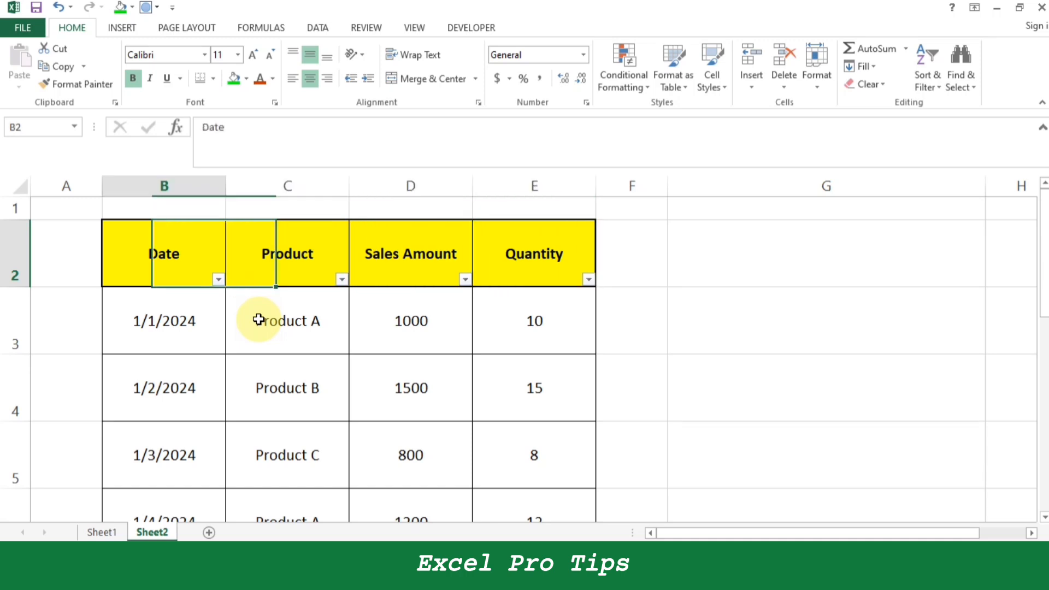
{"action": "key", "text": "Left"}
{"action": "key", "text": "ctrl+shift+Right"}
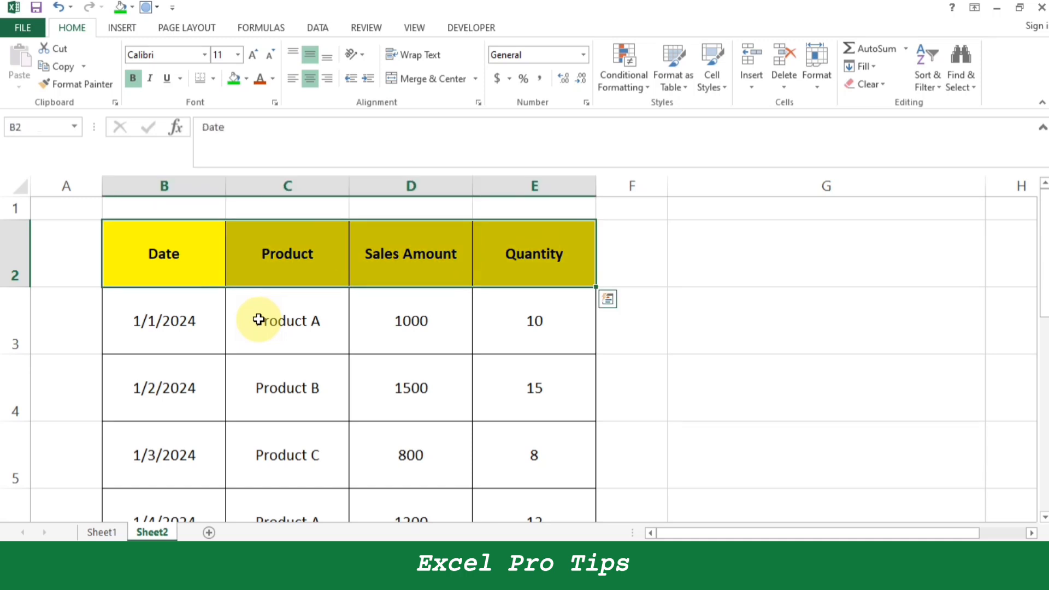
{"action": "key", "text": "ctrl+shift+Left"}
{"action": "key", "text": "Right"}
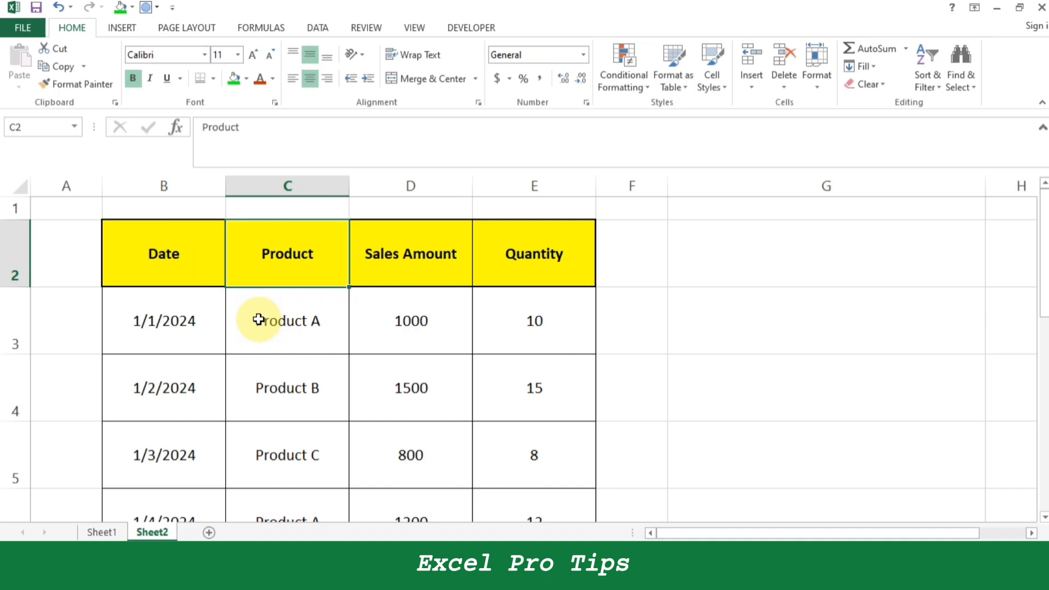
Insert an AutoSum of the Sales Amount values D3:D14 in cell D15.
{"action": "key", "text": "Right"}
{"action": "key", "text": "Down"}
{"action": "key", "text": "ctrl+Down"}
{"action": "key", "text": "Down"}
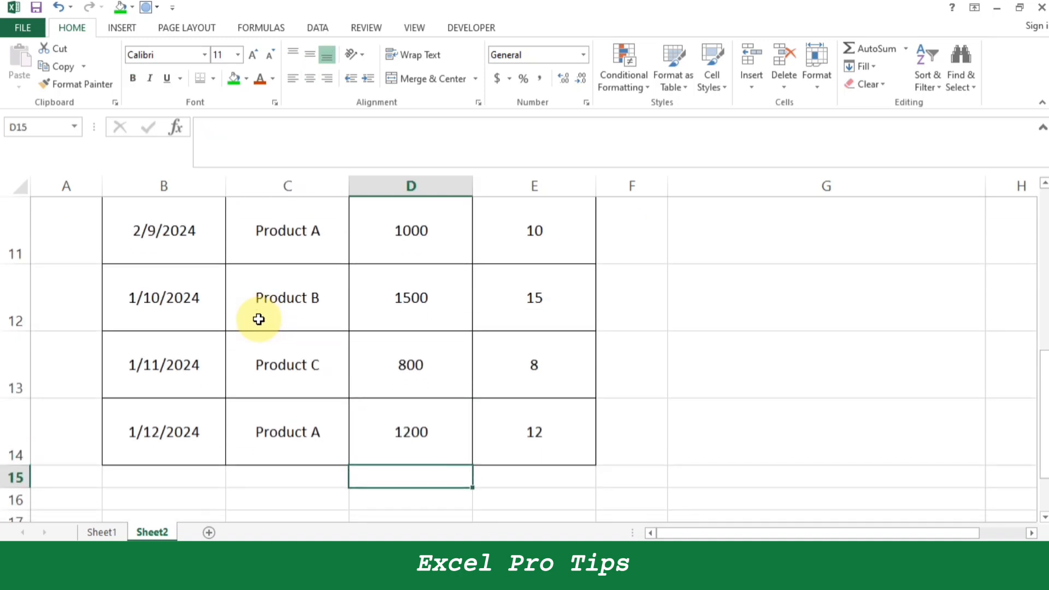
{"action": "key", "text": "alt+equal"}
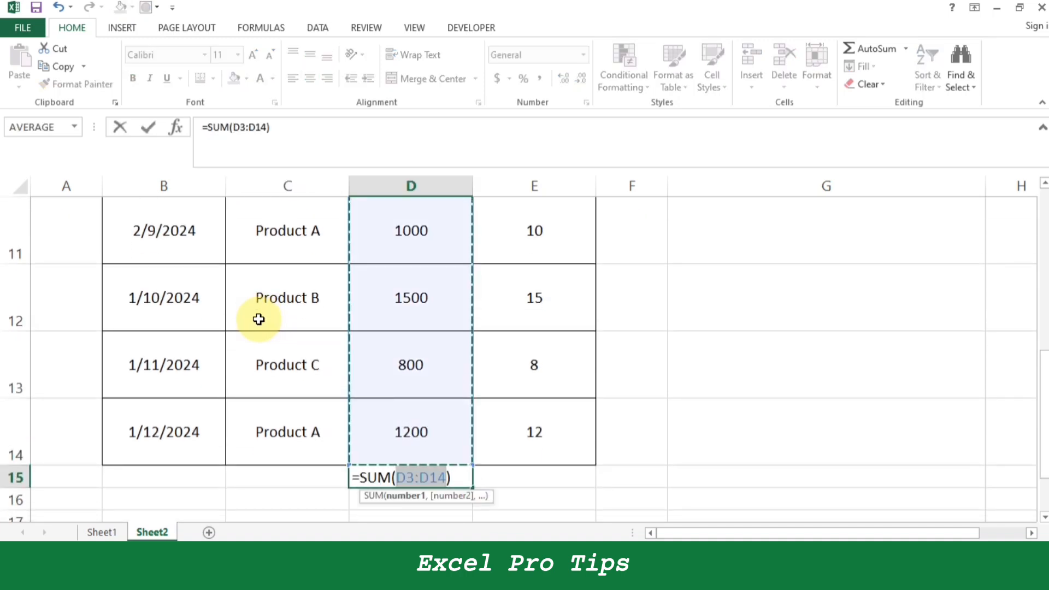
{"action": "scroll", "coordinate": [258, 317], "scroll_direction": "up", "scroll_amount": 4}
{"action": "scroll", "coordinate": [458, 416], "scroll_direction": "down", "scroll_amount": 4}
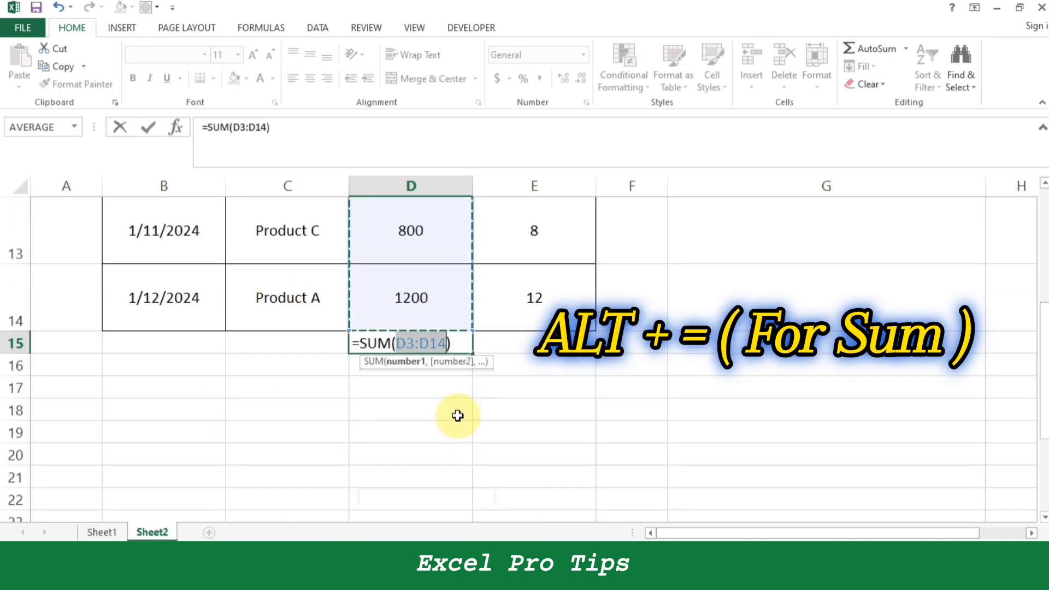
{"action": "key", "text": "Return"}
Clear the Sales Amount in cell D12 and the sum in cell D15.
{"action": "key", "text": "Up"}
{"action": "key", "text": "Up"}
{"action": "key", "text": "Up"}
{"action": "key", "text": "Up"}
{"action": "key", "text": "Up"}
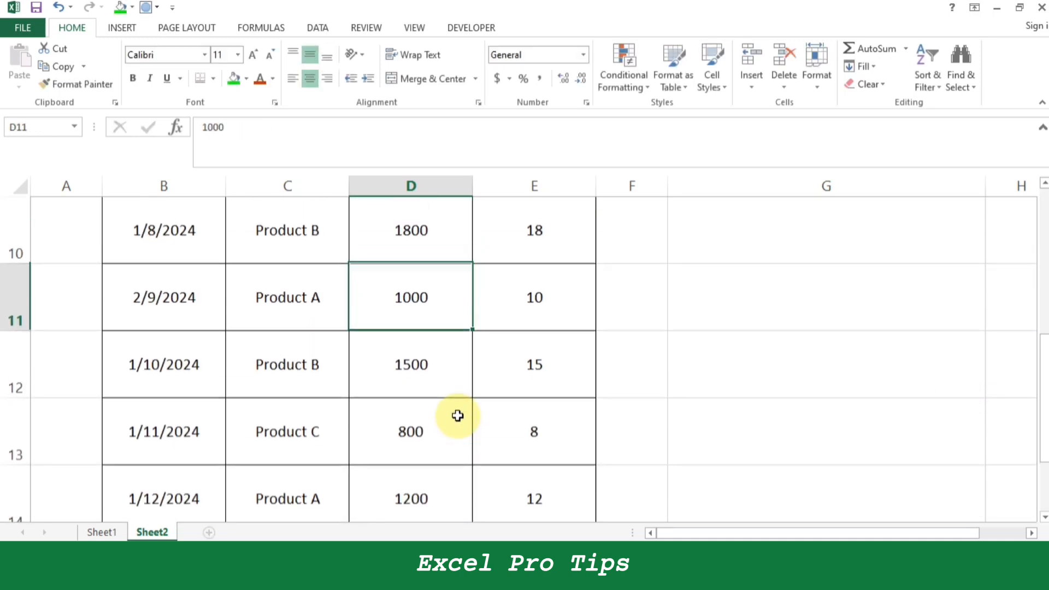
{"action": "key", "text": "Down"}
{"action": "key", "text": "Down"}
{"action": "key", "text": "Down"}
{"action": "key", "text": "Down"}
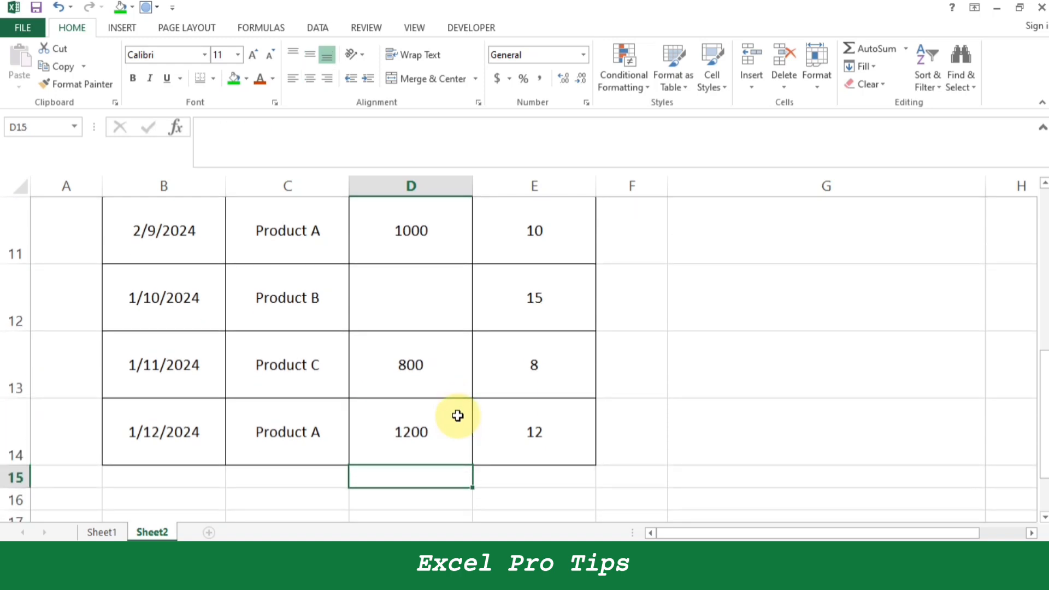
Insert an AutoSum in cell D15 and extend its range to D3:D14 so it spans the blank cell D12.
{"action": "key", "text": "alt+equal"}
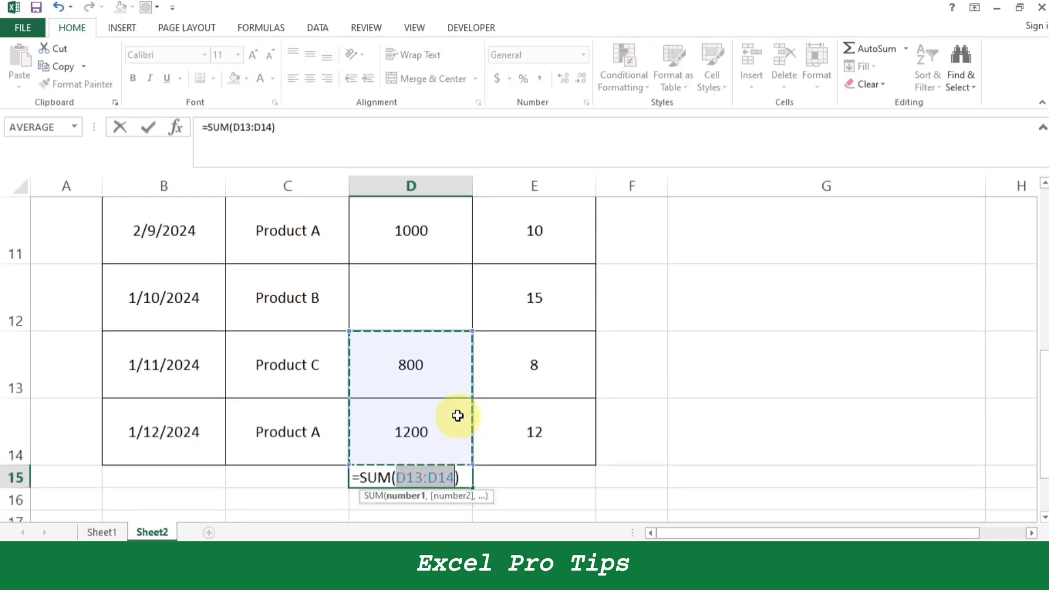
{"action": "left_click", "coordinate": [475, 333]}
{"action": "left_click", "coordinate": [435, 344]}
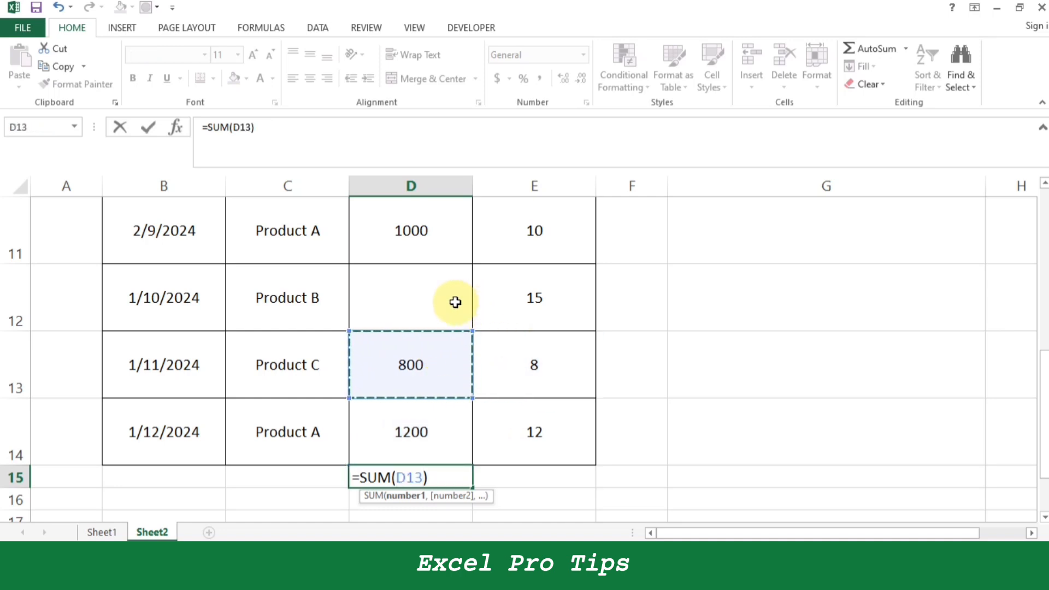
{"action": "scroll", "coordinate": [445, 284], "scroll_direction": "up", "scroll_amount": 4}
{"action": "left_click_drag", "start_coordinate": [442, 306], "coordinate": [444, 441]}
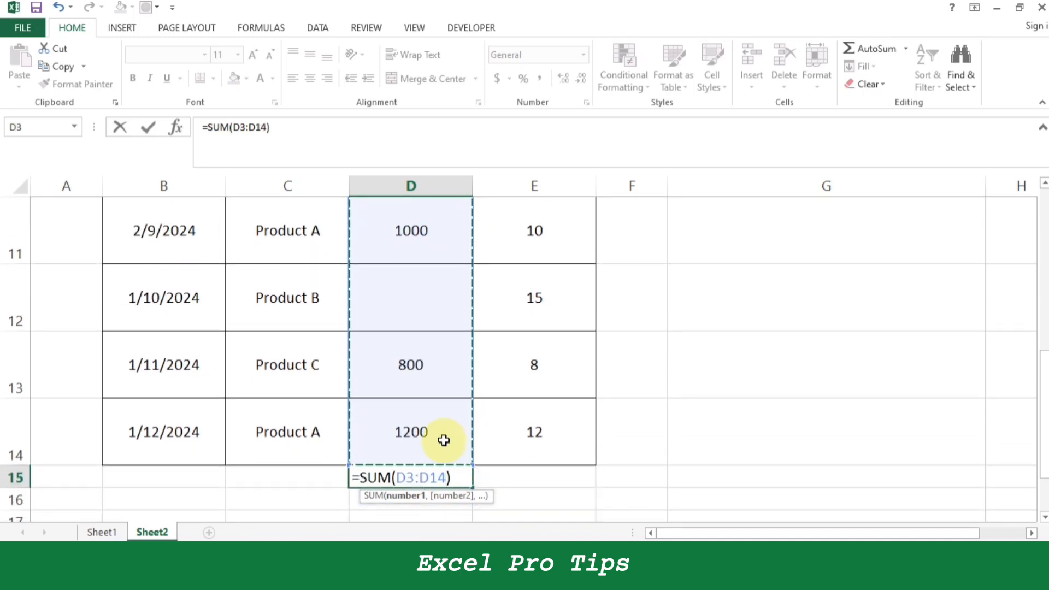
{"action": "key", "text": "Return"}
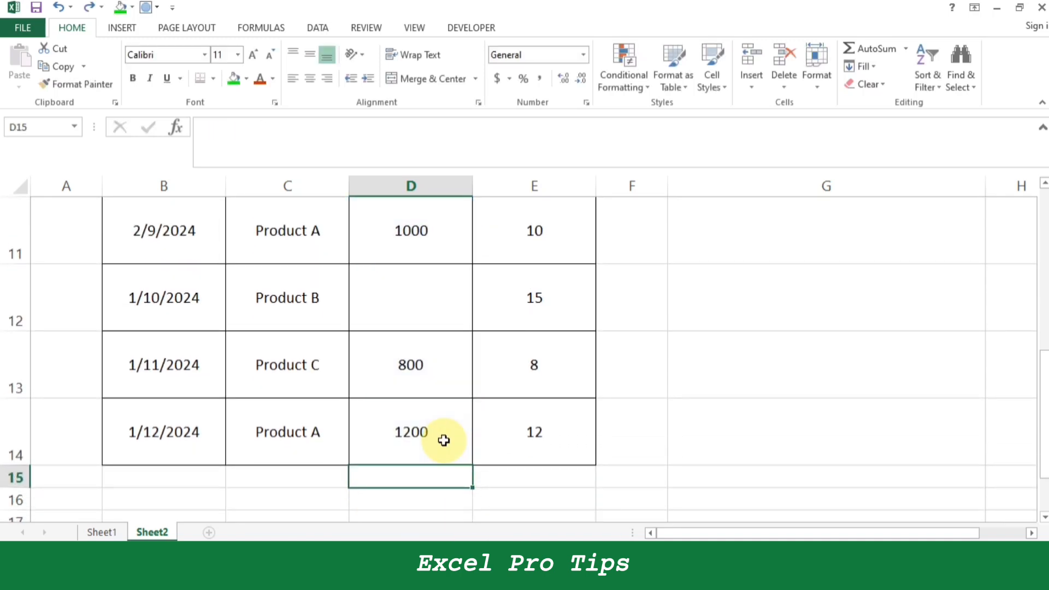
{"action": "left_click", "coordinate": [443, 439]}
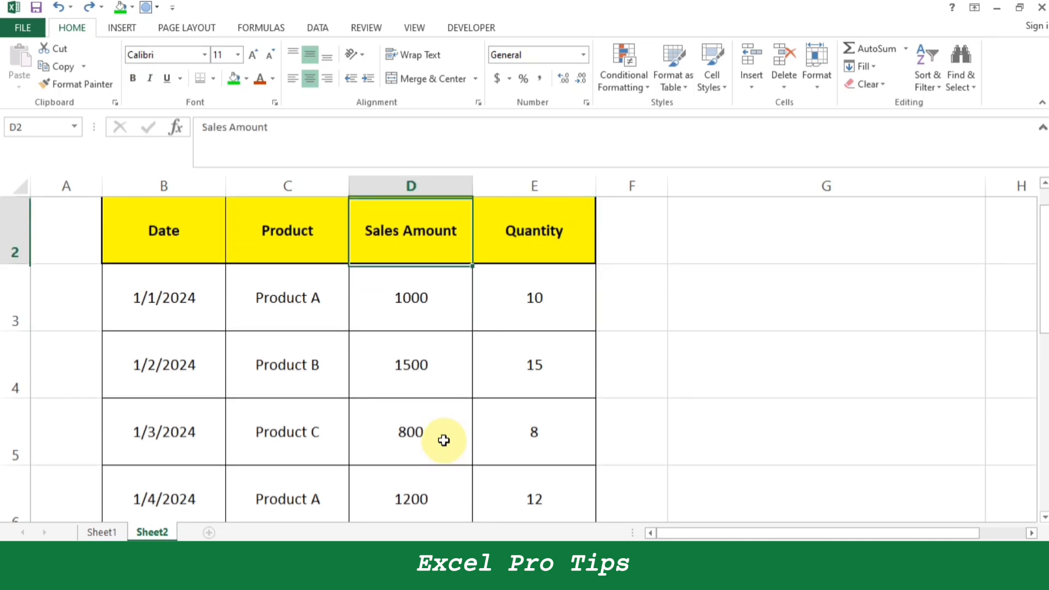
{"action": "key", "text": "Up"}
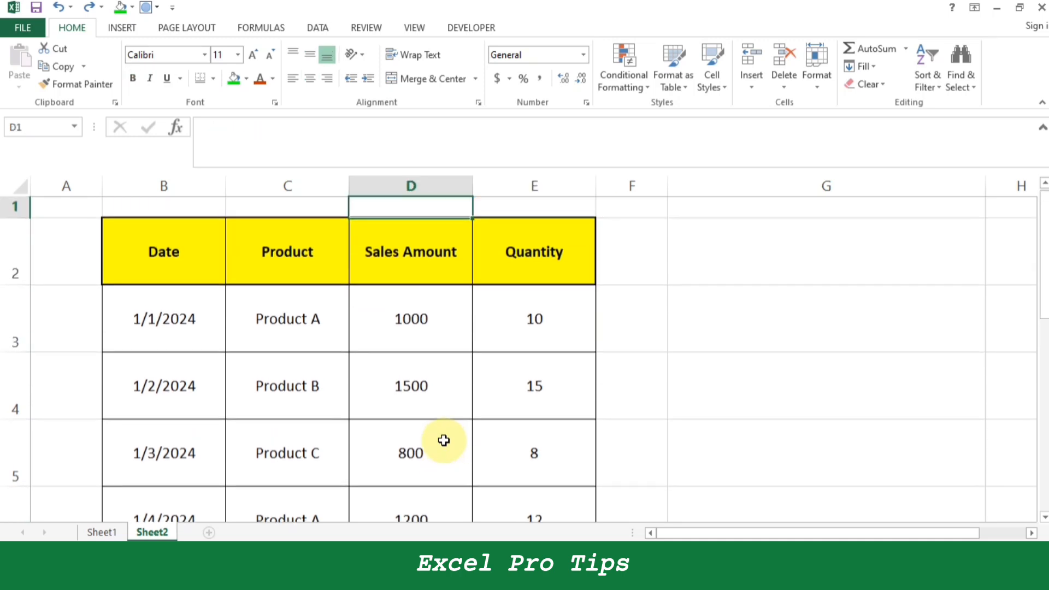
{"action": "key", "text": "Left"}
{"action": "key", "text": "Down"}
{"action": "key", "text": "Right"}
{"action": "key", "text": "Up"}
{"action": "key", "text": "Left"}
{"action": "key", "text": "Down"}
{"action": "key", "text": "Right"}
{"action": "key", "text": "Left"}
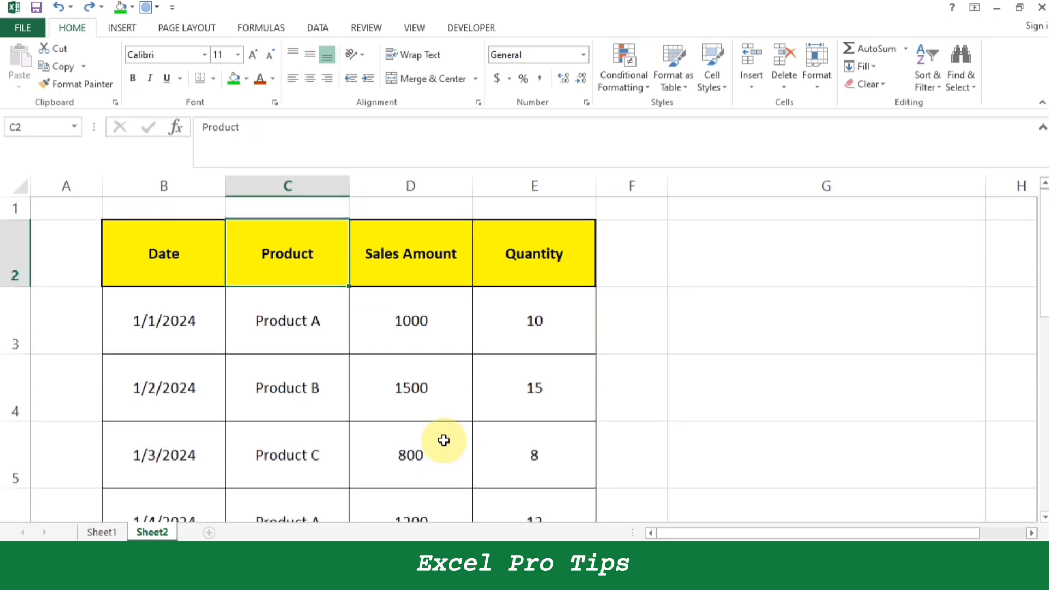
Convert the range B2:E14 into an Excel table with headers.
{"action": "key", "text": "Left"}
{"action": "key", "text": "ctrl+shift+Right"}
{"action": "key", "text": "ctrl+shift+Down"}
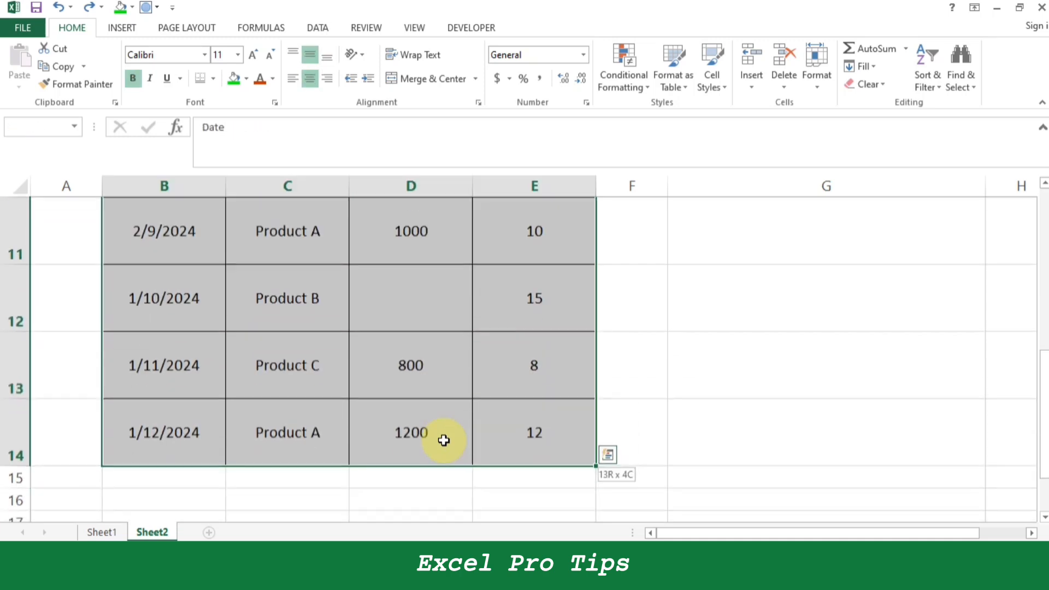
{"action": "key", "text": "ctrl+t"}
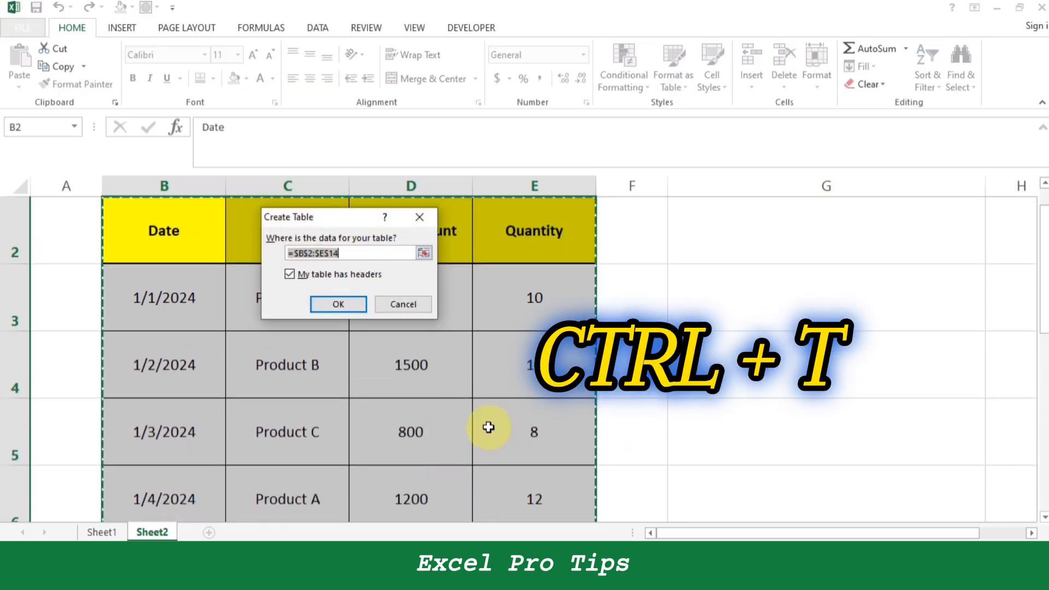
{"action": "left_click", "coordinate": [323, 303]}
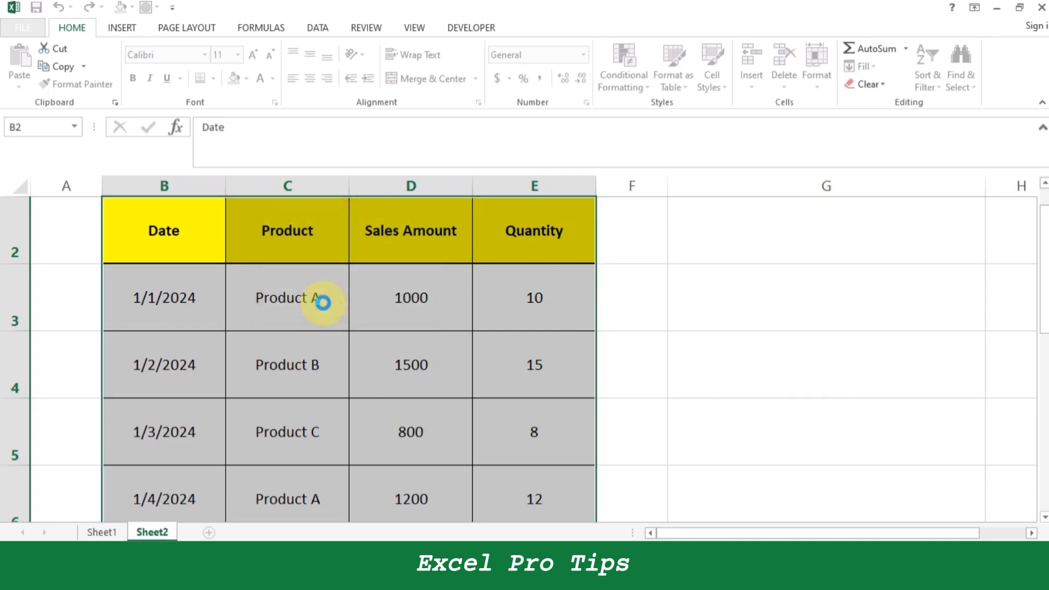
{"action": "left_click", "coordinate": [360, 300]}
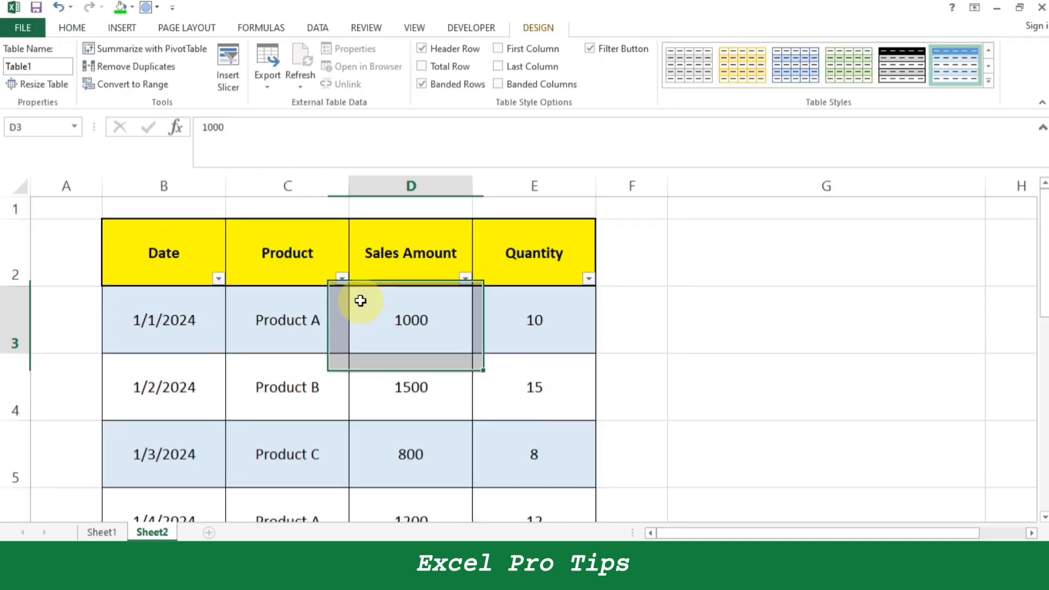
Select the entire table B2:E14 and open the Format as Table style gallery.
{"action": "left_click_drag", "start_coordinate": [164, 220], "coordinate": [655, 536]}
{"action": "left_click", "coordinate": [166, 244]}
{"action": "key", "text": "ctrl+shift+Right"}
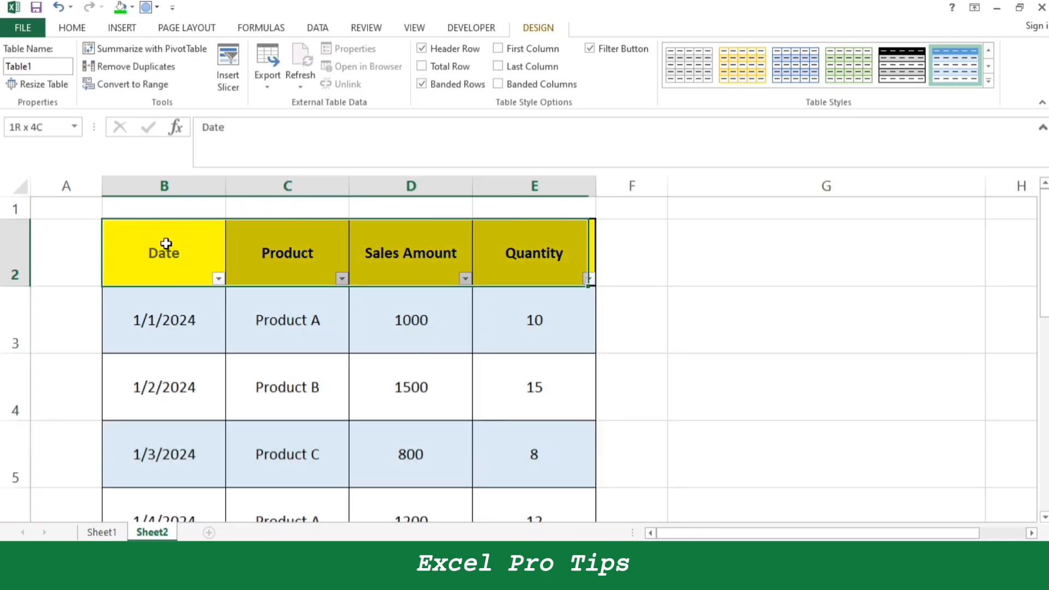
{"action": "key", "text": "ctrl+shift+Down"}
{"action": "key", "text": "alt+h"}
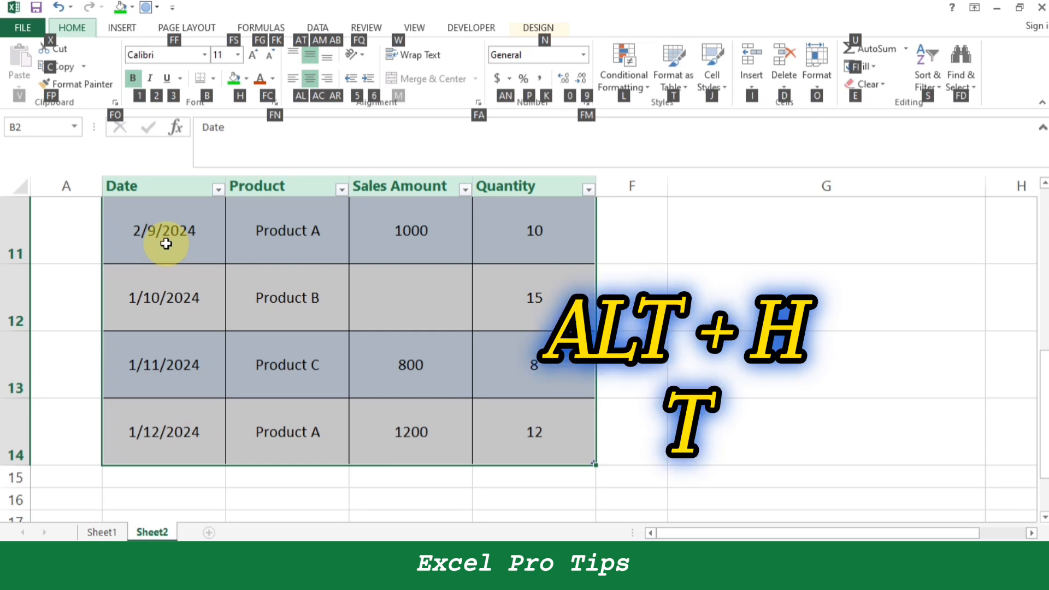
{"action": "key", "text": "t"}
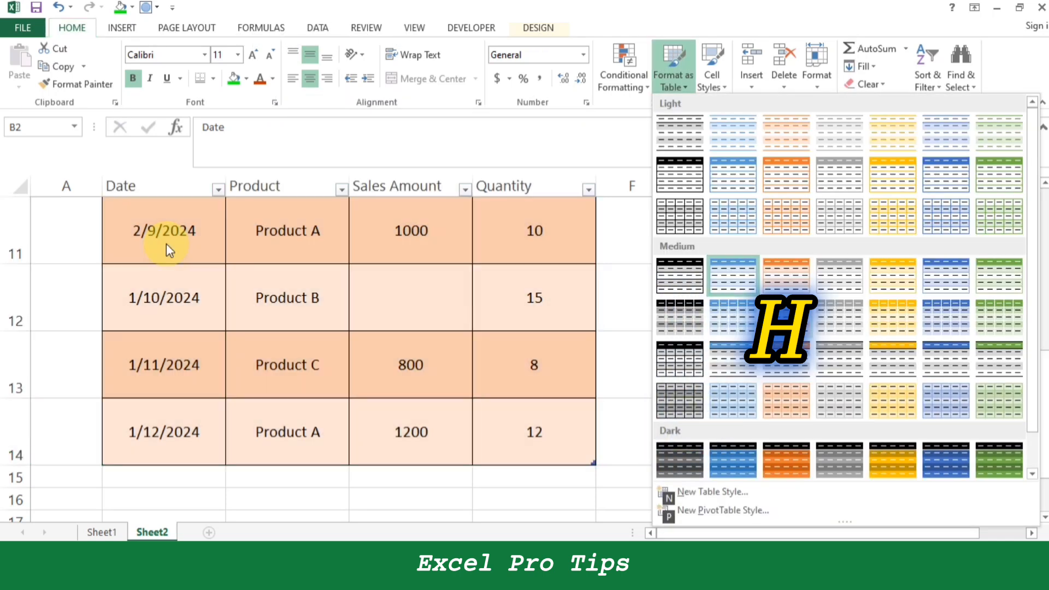
Browse the light, medium and dark table styles as previews on the table without applying one.
{"action": "key", "text": "Down"}
{"action": "key", "text": "Down"}
{"action": "key", "text": "Down"}
{"action": "key", "text": "Right"}
{"action": "key", "text": "Right"}
{"action": "key", "text": "Down"}
{"action": "key", "text": "Down"}
{"action": "key", "text": "Down"}
{"action": "key", "text": "Up"}
{"action": "key", "text": "Up"}
{"action": "key", "text": "Up"}
{"action": "key", "text": "Up"}
{"action": "key", "text": "Up"}
{"action": "key", "text": "Up"}
{"action": "key", "text": "Right"}
{"action": "key", "text": "Right"}
{"action": "key", "text": "Up"}
{"action": "key", "text": "Left"}
{"action": "key", "text": "Left"}
{"action": "key", "text": "Down"}
{"action": "key", "text": "Down"}
{"action": "key", "text": "Down"}
{"action": "key", "text": "Down"}
{"action": "key", "text": "Down"}
{"action": "key", "text": "Down"}
{"action": "key", "text": "Down"}
{"action": "key", "text": "Down"}
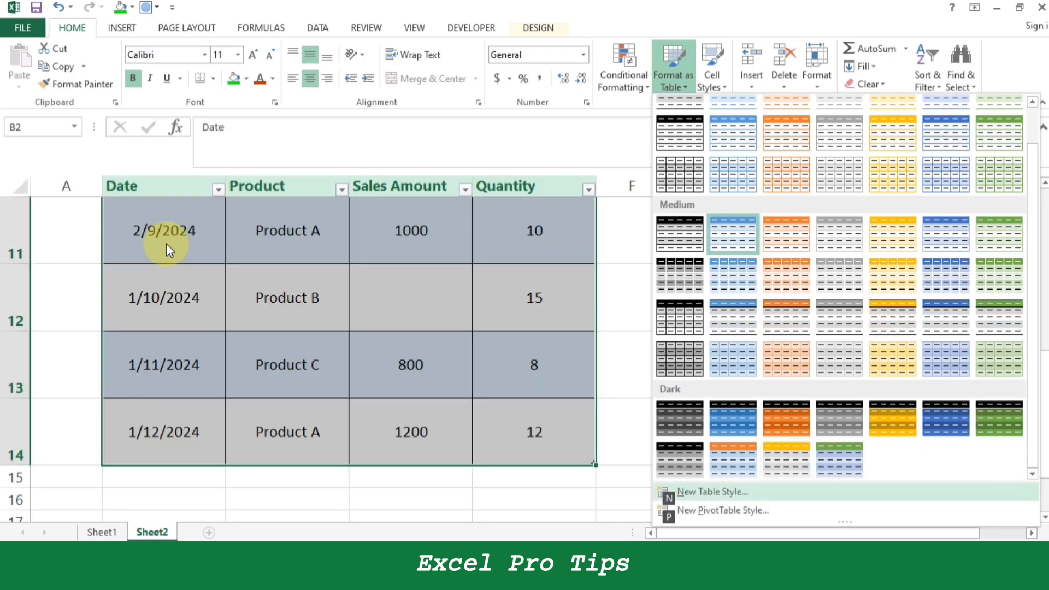
{"action": "key", "text": "Escape"}
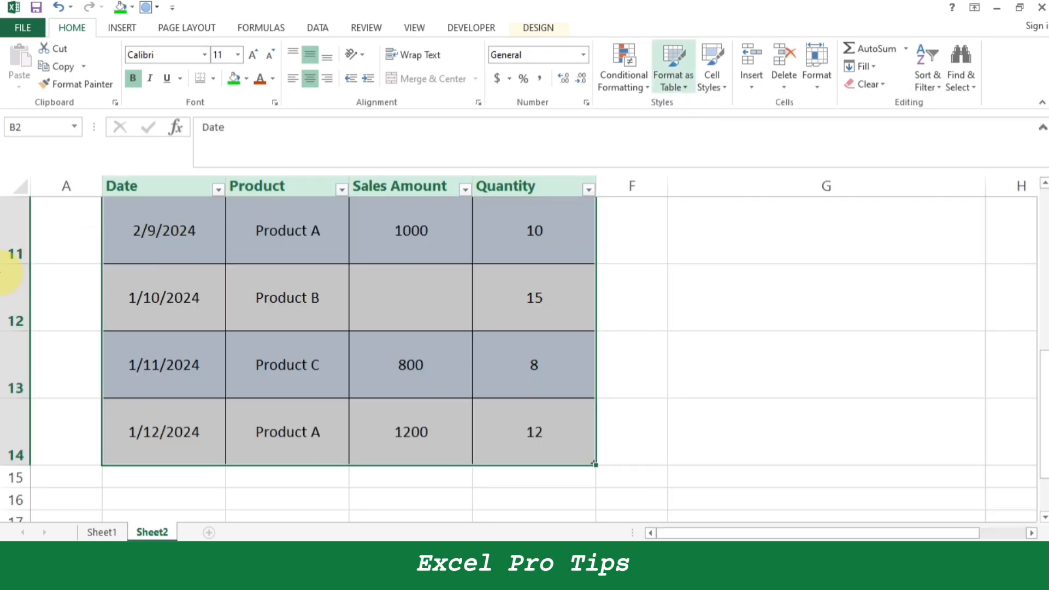
Apply italics to the table's data rows starting at B3, below the header, and remove the italics again.
{"action": "left_click", "coordinate": [254, 307]}
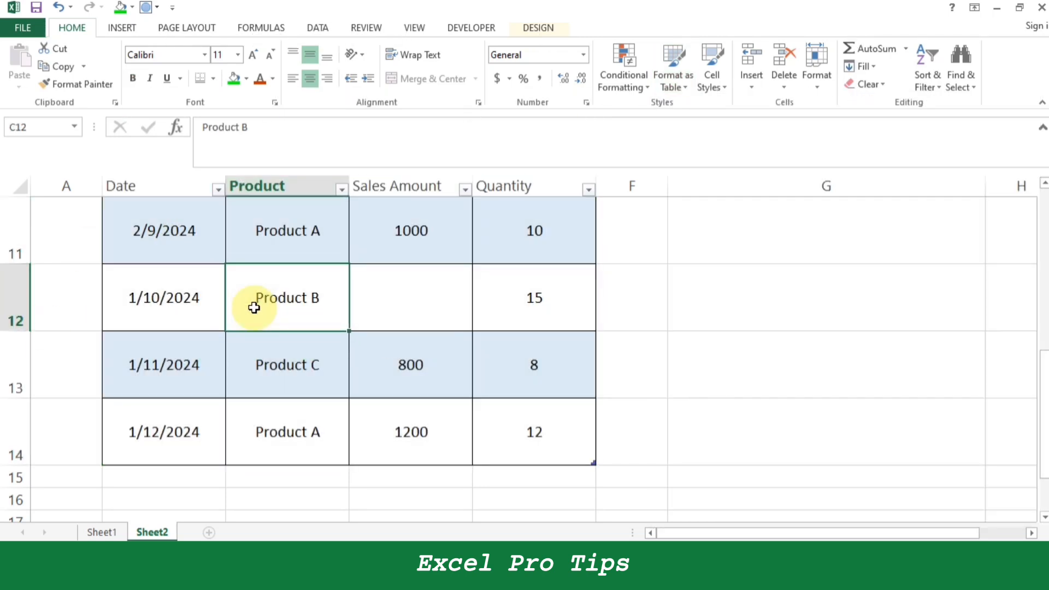
{"action": "scroll", "coordinate": [254, 307], "scroll_direction": "up", "scroll_amount": 3}
{"action": "left_click_drag", "start_coordinate": [190, 307], "coordinate": [520, 330]}
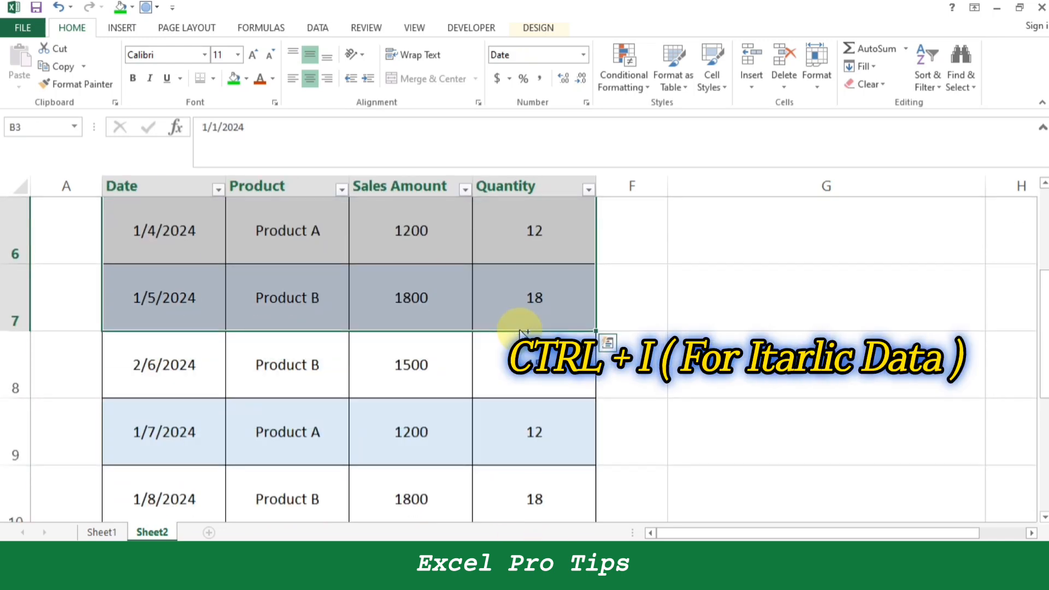
{"action": "scroll", "coordinate": [519, 330], "scroll_direction": "up", "scroll_amount": 2}
{"action": "key", "text": "ctrl+i"}
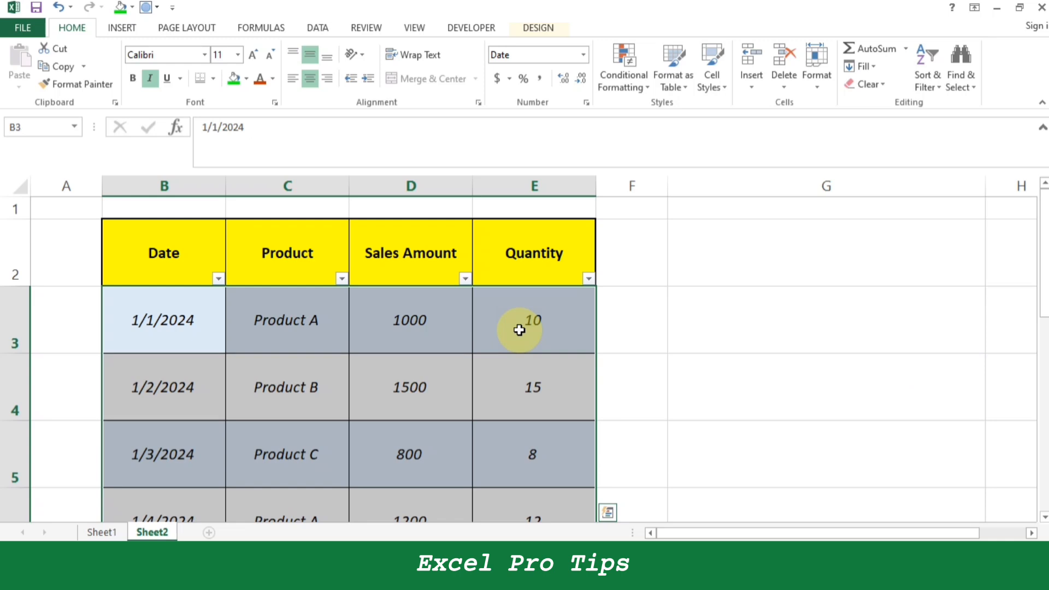
{"action": "key", "text": "ctrl+i"}
Select the entire table B2:E14, including the header row, and open its font name setting.
{"action": "key", "text": "Up"}
{"action": "key", "text": "Right"}
{"action": "key", "text": "Left"}
{"action": "key", "text": "ctrl+shift+Right"}
{"action": "key", "text": "ctrl+shift+Down"}
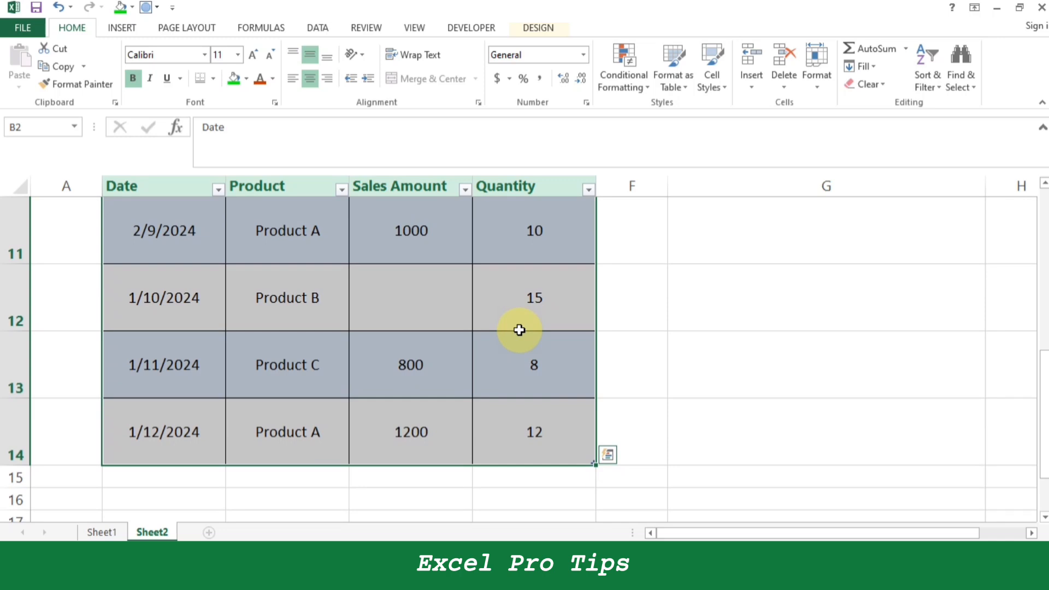
{"action": "key", "text": "alt+h"}
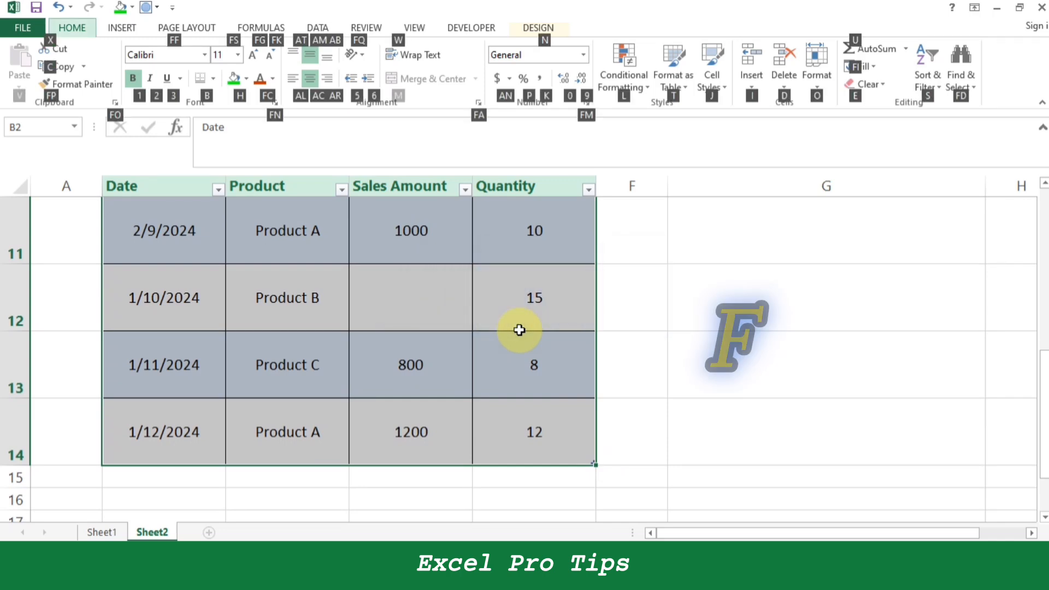
{"action": "key", "text": "f"}
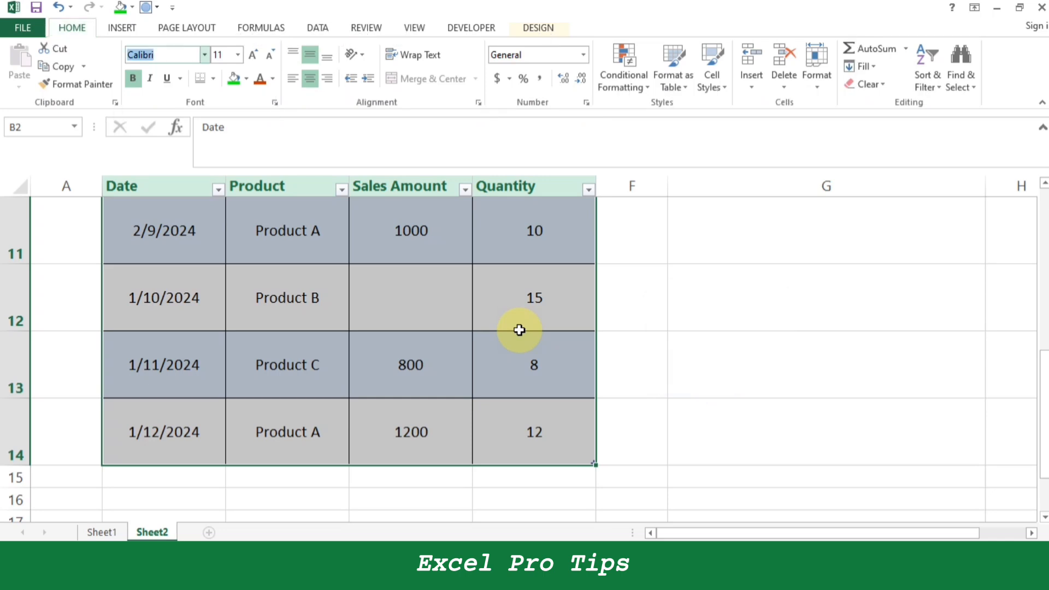
Preview various fonts on the selected table and apply Eras Bold ITC.
{"action": "key", "text": "alt+Down"}
{"action": "key", "text": "Down"}
{"action": "key", "text": "Down"}
{"action": "key", "text": "Down"}
{"action": "key", "text": "Down"}
{"action": "key", "text": "Down"}
{"action": "key", "text": "Down"}
{"action": "key", "text": "Down"}
{"action": "key", "text": "Down"}
{"action": "key", "text": "Down"}
{"action": "key", "text": "Down"}
{"action": "key", "text": "Down"}
{"action": "key", "text": "Down"}
{"action": "key", "text": "Down"}
{"action": "key", "text": "Down"}
{"action": "key", "text": "Down"}
{"action": "key", "text": "Down"}
{"action": "key", "text": "Down"}
{"action": "key", "text": "Down"}
{"action": "key", "text": "Down"}
{"action": "key", "text": "Down"}
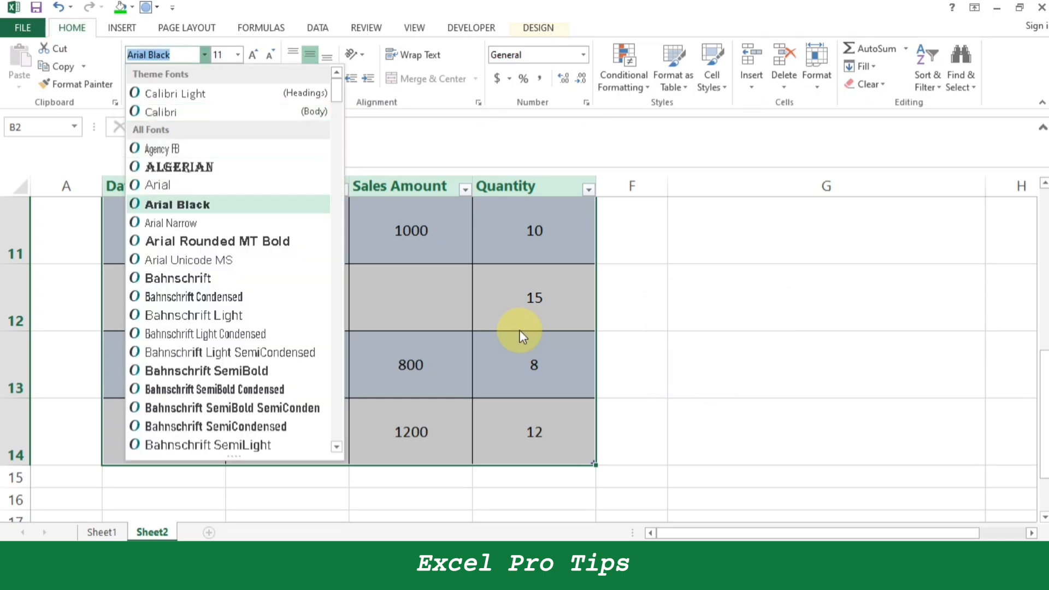
{"action": "key", "text": "Down"}
{"action": "key", "text": "Down"}
{"action": "key", "text": "Down"}
{"action": "key", "text": "Down"}
{"action": "key", "text": "Down"}
{"action": "key", "text": "Down"}
{"action": "key", "text": "Down"}
{"action": "key", "text": "Down"}
{"action": "key", "text": "Down"}
{"action": "key", "text": "Down"}
{"action": "key", "text": "Down"}
{"action": "key", "text": "Down"}
{"action": "key", "text": "Down"}
{"action": "key", "text": "Down"}
{"action": "key", "text": "Down"}
{"action": "key", "text": "Down"}
{"action": "key", "text": "Down"}
{"action": "key", "text": "Down"}
{"action": "key", "text": "Down"}
{"action": "key", "text": "Down"}
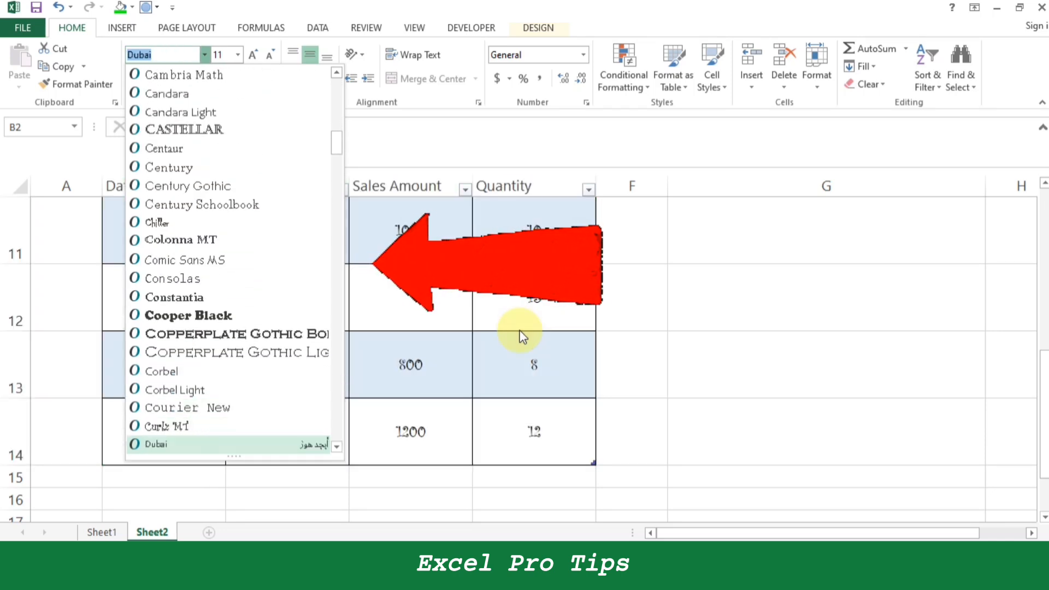
{"action": "key", "text": "Down"}
{"action": "key", "text": "Down"}
{"action": "key", "text": "Down"}
{"action": "key", "text": "Down"}
{"action": "key", "text": "Down"}
{"action": "key", "text": "Down"}
{"action": "key", "text": "Down"}
{"action": "key", "text": "Down"}
{"action": "key", "text": "Down"}
{"action": "key", "text": "Down"}
{"action": "key", "text": "Down"}
{"action": "key", "text": "Down"}
{"action": "key", "text": "Down"}
{"action": "key", "text": "Down"}
{"action": "key", "text": "Down"}
{"action": "key", "text": "Down"}
{"action": "key", "text": "Down"}
{"action": "key", "text": "Down"}
{"action": "key", "text": "Down"}
{"action": "key", "text": "Down"}
{"action": "key", "text": "Up"}
{"action": "key", "text": "Up"}
{"action": "key", "text": "Up"}
{"action": "key", "text": "Up"}
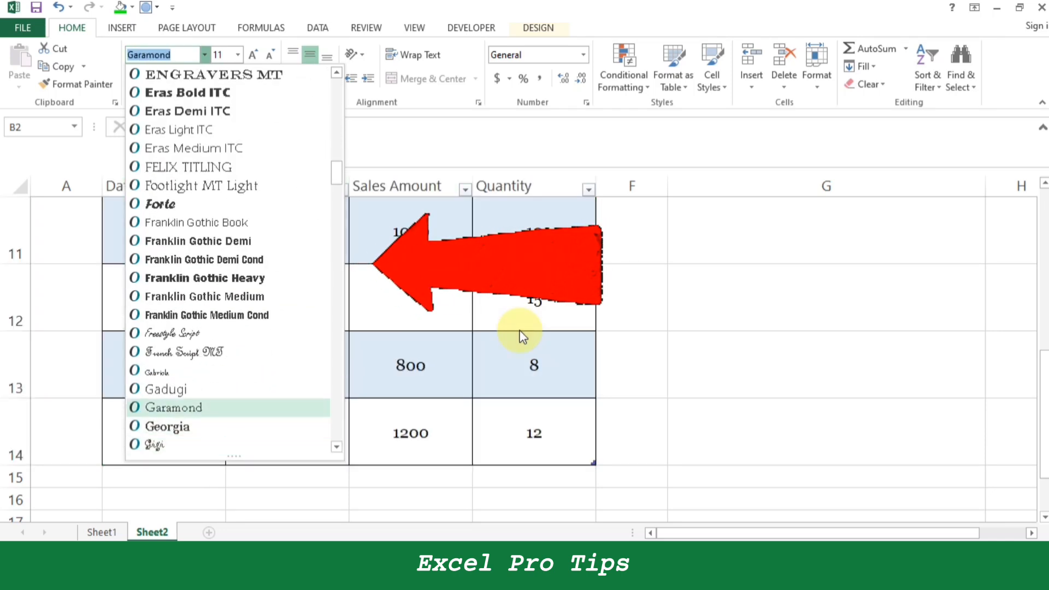
{"action": "key", "text": "Up"}
{"action": "key", "text": "Up"}
{"action": "key", "text": "Up"}
{"action": "key", "text": "Up"}
{"action": "key", "text": "Up"}
{"action": "key", "text": "Up"}
{"action": "key", "text": "Up"}
{"action": "key", "text": "Up"}
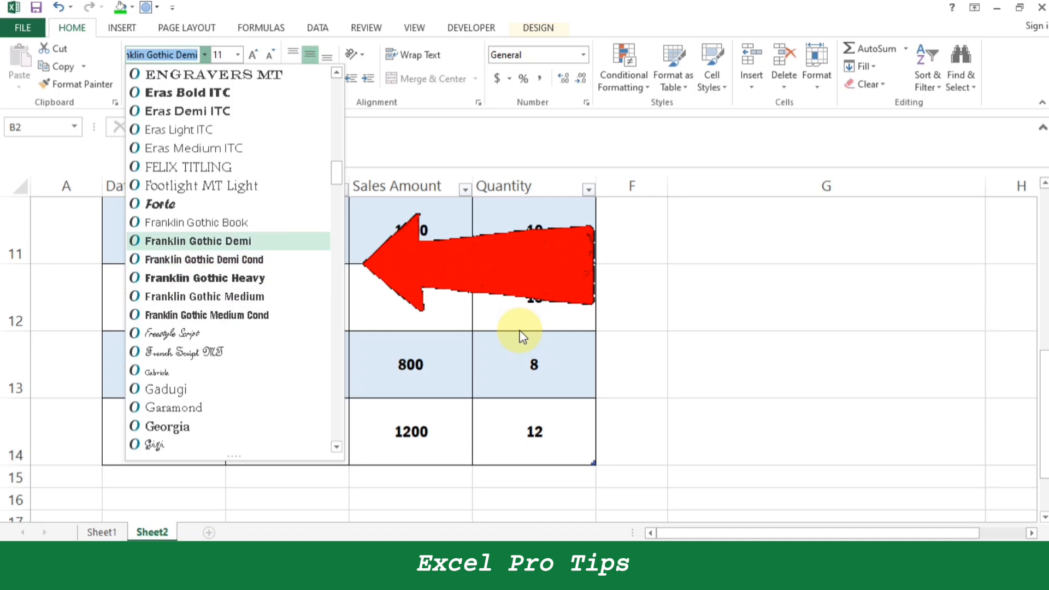
{"action": "key", "text": "Up"}
{"action": "key", "text": "Up"}
{"action": "key", "text": "Up"}
{"action": "key", "text": "Up"}
{"action": "key", "text": "Up"}
{"action": "key", "text": "Up"}
{"action": "key", "text": "Up"}
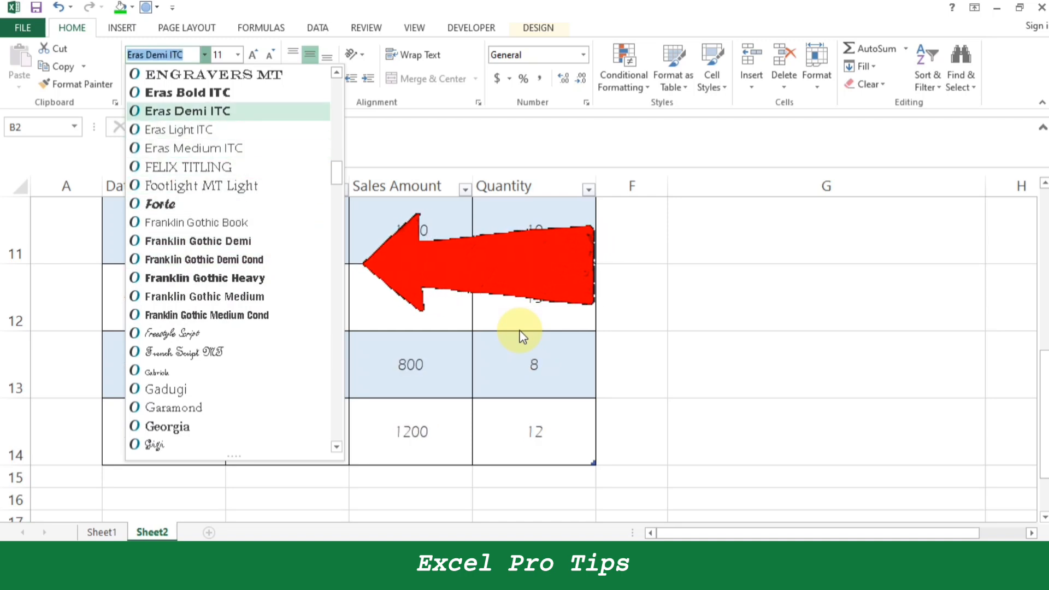
{"action": "key", "text": "Return"}
{"action": "scroll", "coordinate": [519, 330], "scroll_direction": "up", "scroll_amount": 4}
{"action": "key", "text": "Down"}
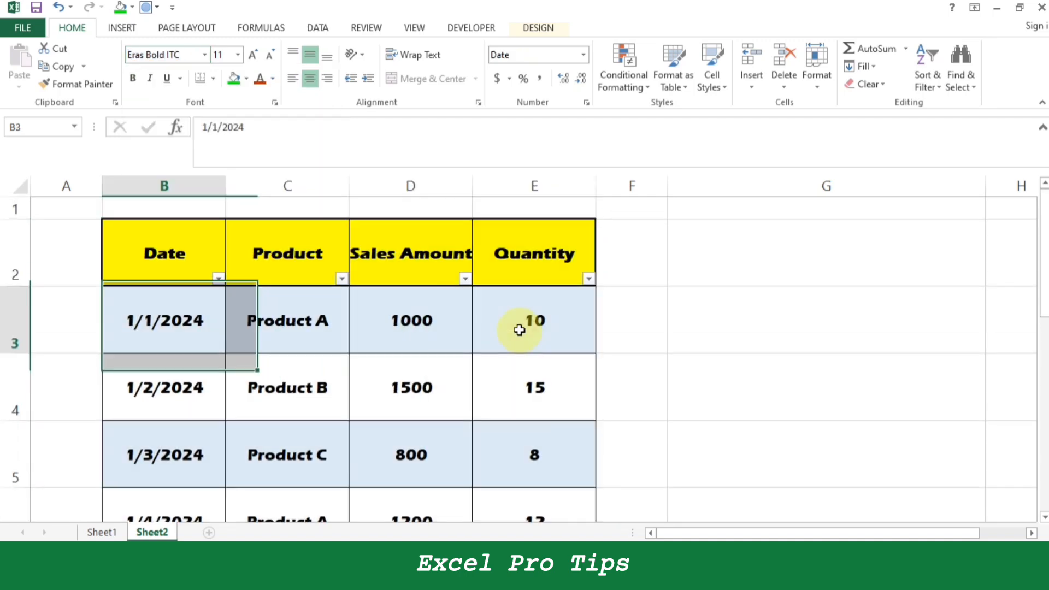
Undo the font change on the table.
{"action": "key", "text": "ctrl+z"}
{"action": "key", "text": "ctrl+z"}
{"action": "key", "text": "ctrl+z"}
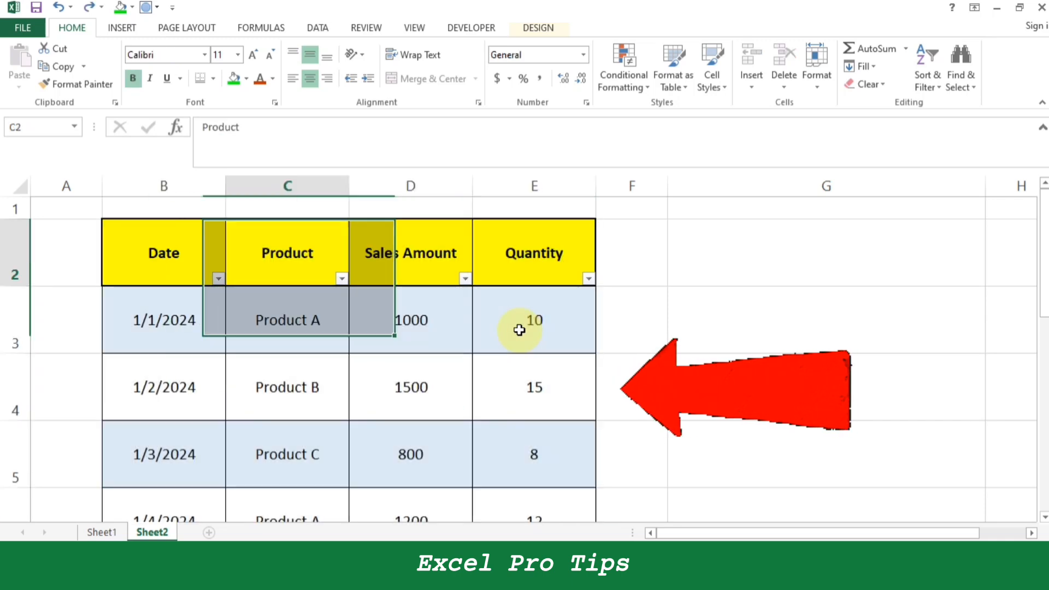
{"action": "key", "text": "Right"}
{"action": "key", "text": "Down"}
{"action": "key", "text": "Right"}
{"action": "key", "text": "Down"}
{"action": "key", "text": "Right"}
{"action": "key", "text": "Up"}
{"action": "key", "text": "Left"}
{"action": "key", "text": "Up"}
{"action": "key", "text": "Down"}
{"action": "key", "text": "Left"}
{"action": "key", "text": "Up"}
{"action": "key", "text": "Left"}
{"action": "key", "text": "Down"}
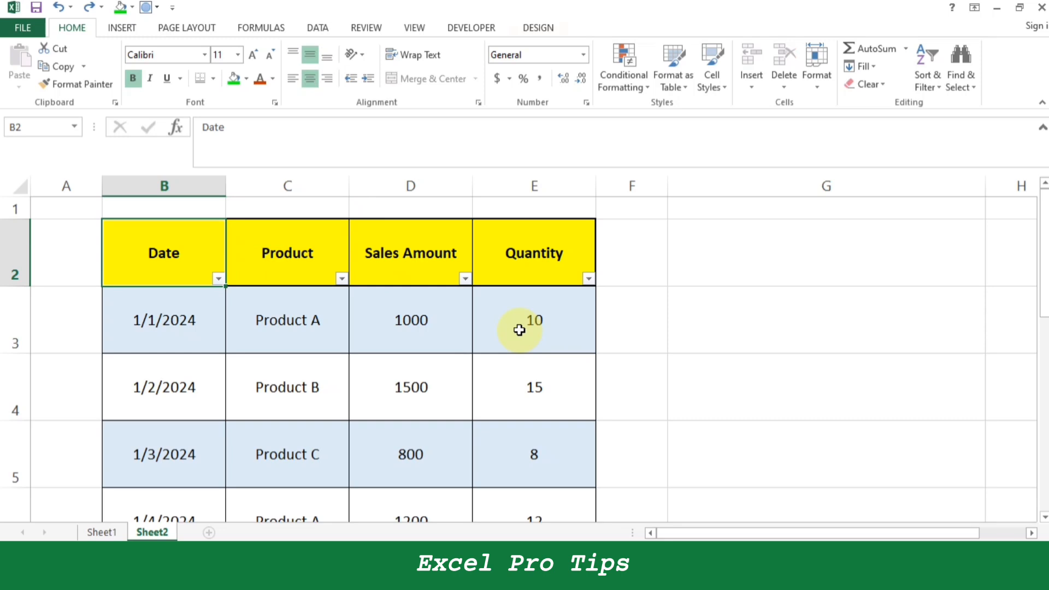
Format the first row's Sales Amount and Quantity values, D3:E3, as percentages.
{"action": "key", "text": "shift+Right"}
{"action": "key", "text": "shift+Right"}
{"action": "key", "text": "Down"}
{"action": "key", "text": "Right"}
{"action": "key", "text": "Right"}
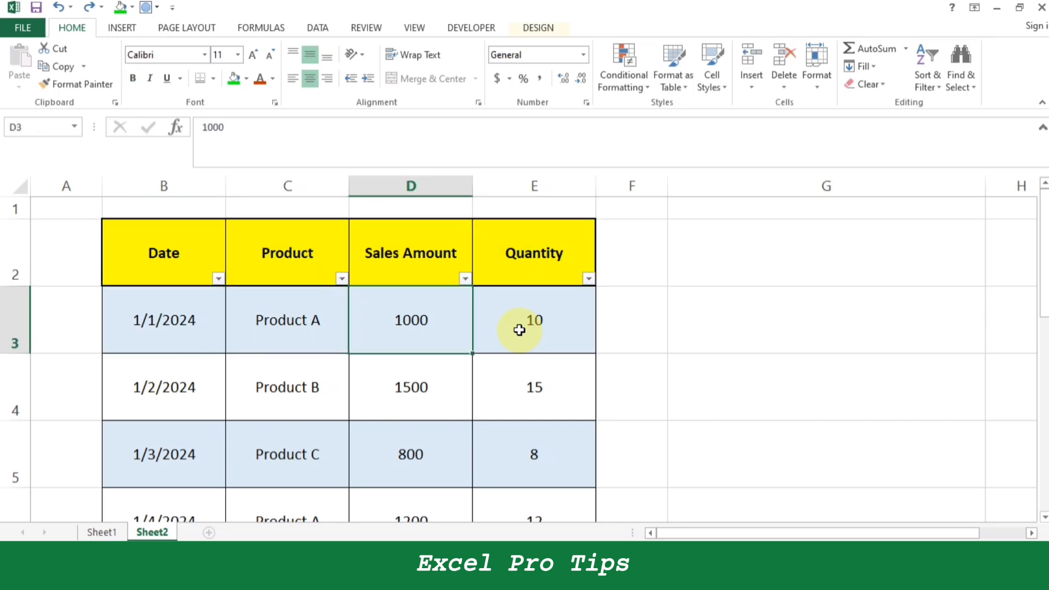
{"action": "key", "text": "shift+Right"}
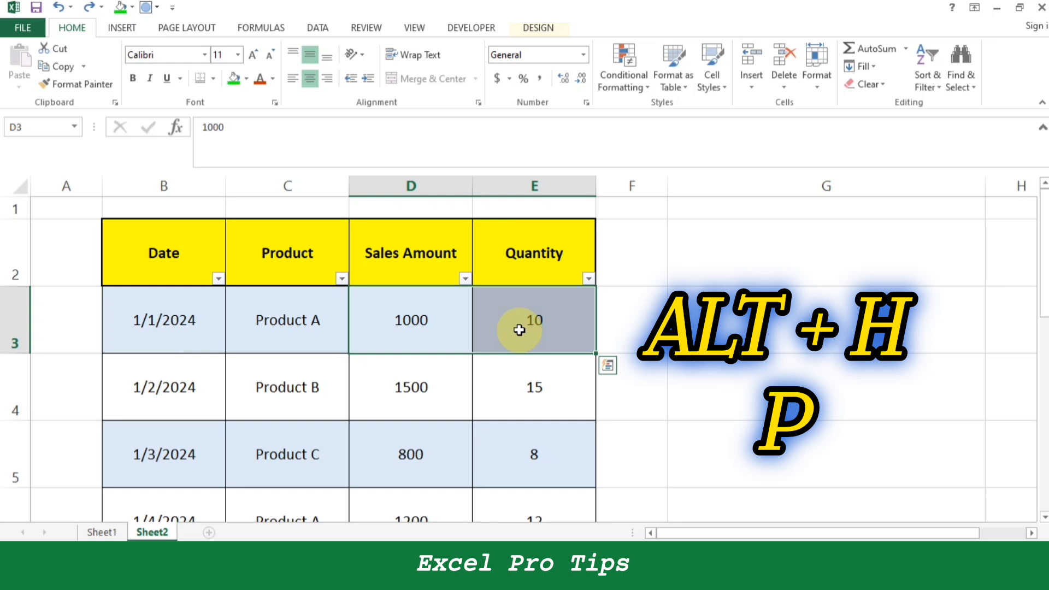
{"action": "key", "text": "alt+h"}
{"action": "key", "text": "p"}
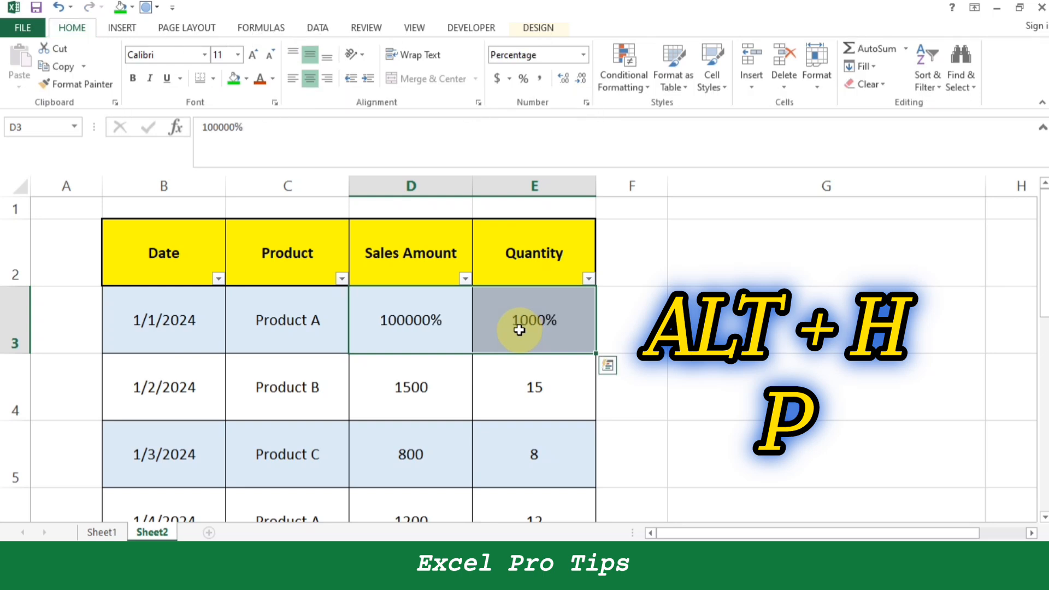
{"action": "key", "text": "Right"}
{"action": "key", "text": "Left"}
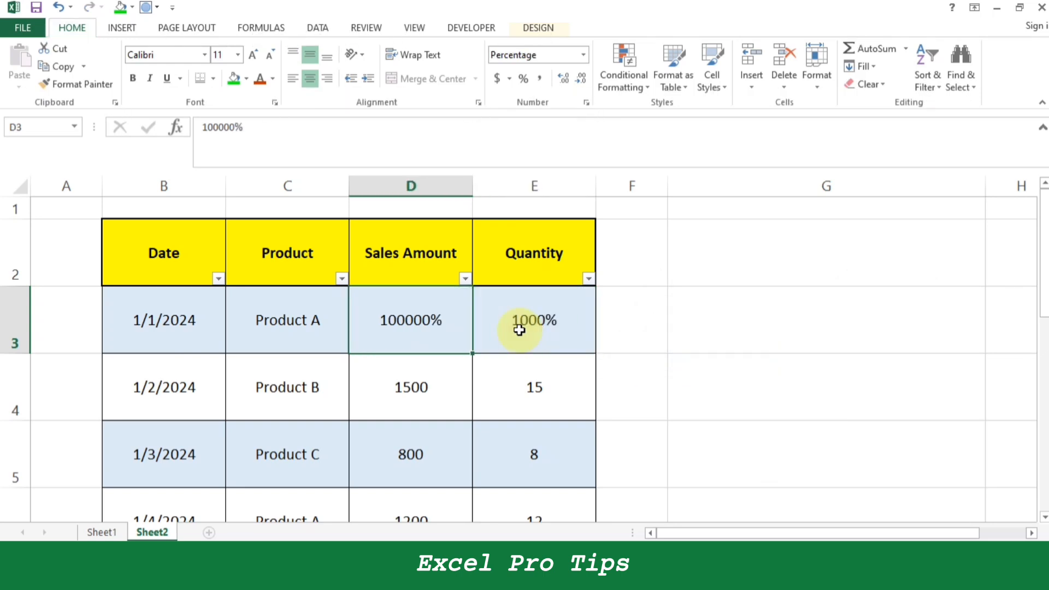
Return the values in D3:E3 to the General number format.
{"action": "key", "text": "shift+Right"}
{"action": "key", "text": "shift+space"}
{"action": "key", "text": "ctrl+shift+grave"}
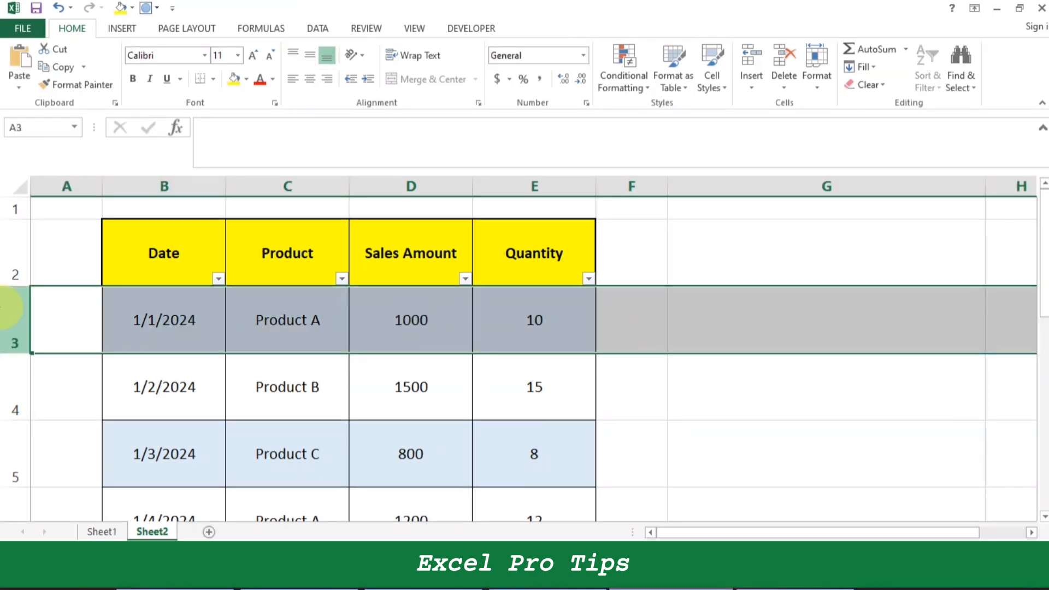
Insert several blank rows into the table directly below the 1/1/2024 row, starting at row 4.
{"action": "left_click", "coordinate": [12, 398]}
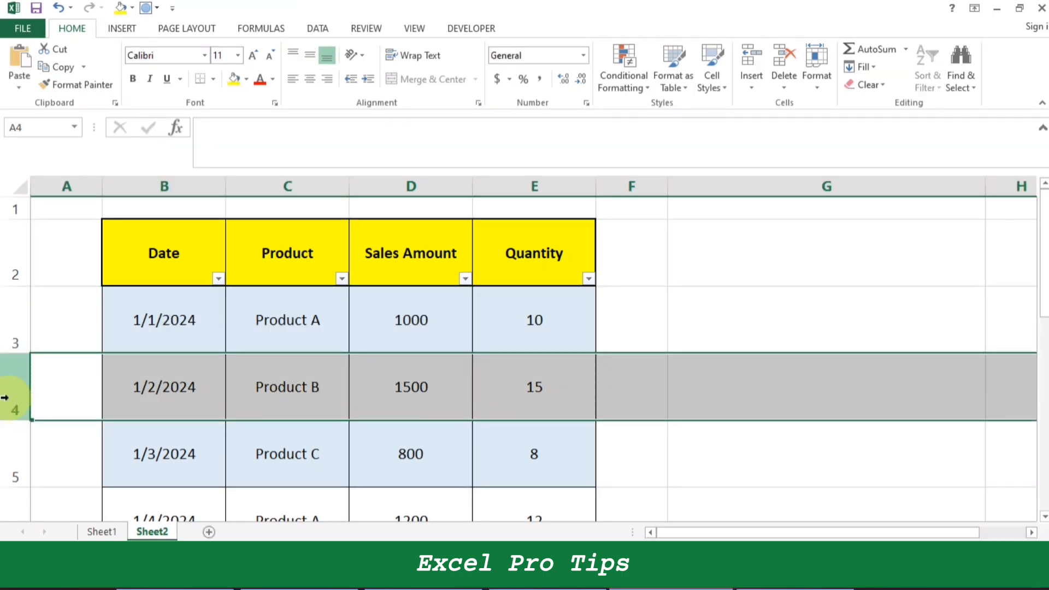
{"action": "key", "text": "ctrl+shift+plus"}
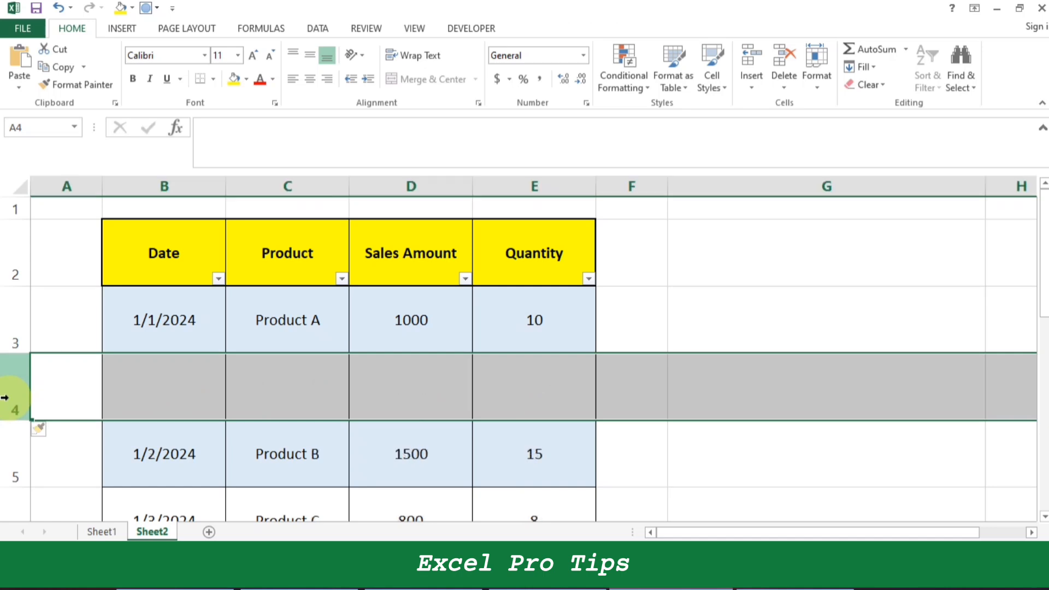
{"action": "key", "text": "ctrl+shift+plus"}
{"action": "scroll", "coordinate": [366, 415], "scroll_direction": "down", "scroll_amount": 3}
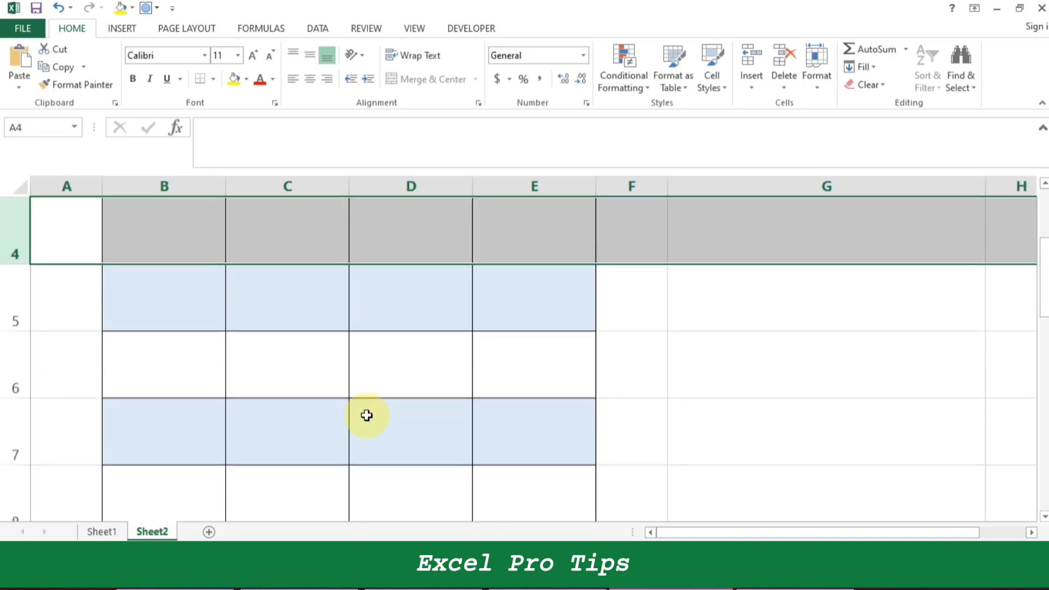
{"action": "scroll", "coordinate": [366, 415], "scroll_direction": "up", "scroll_amount": 3}
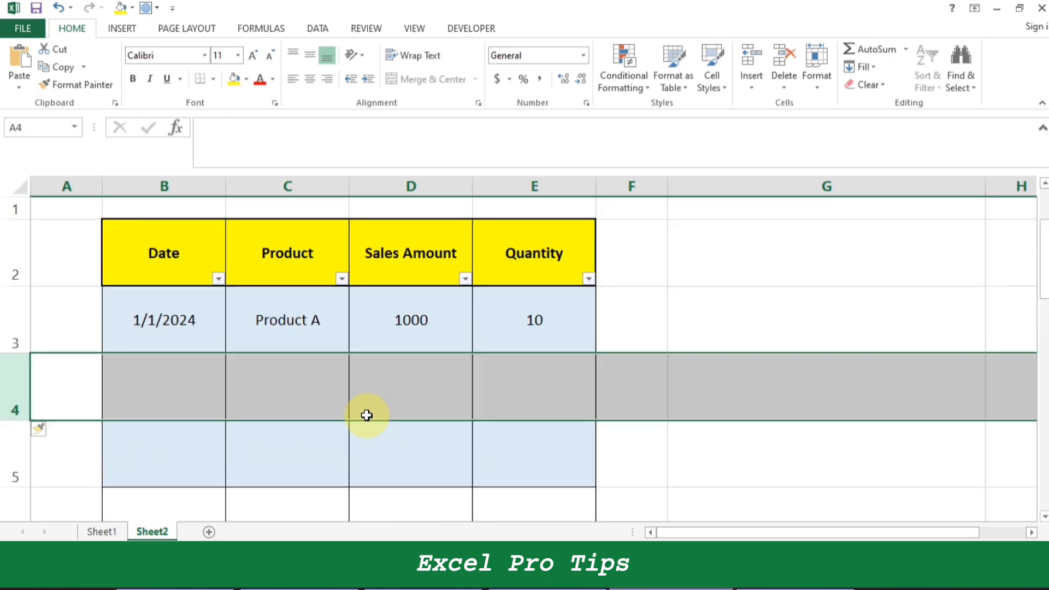
Select the whole of worksheet row 5 starting from cell C5.
{"action": "left_click", "coordinate": [312, 439]}
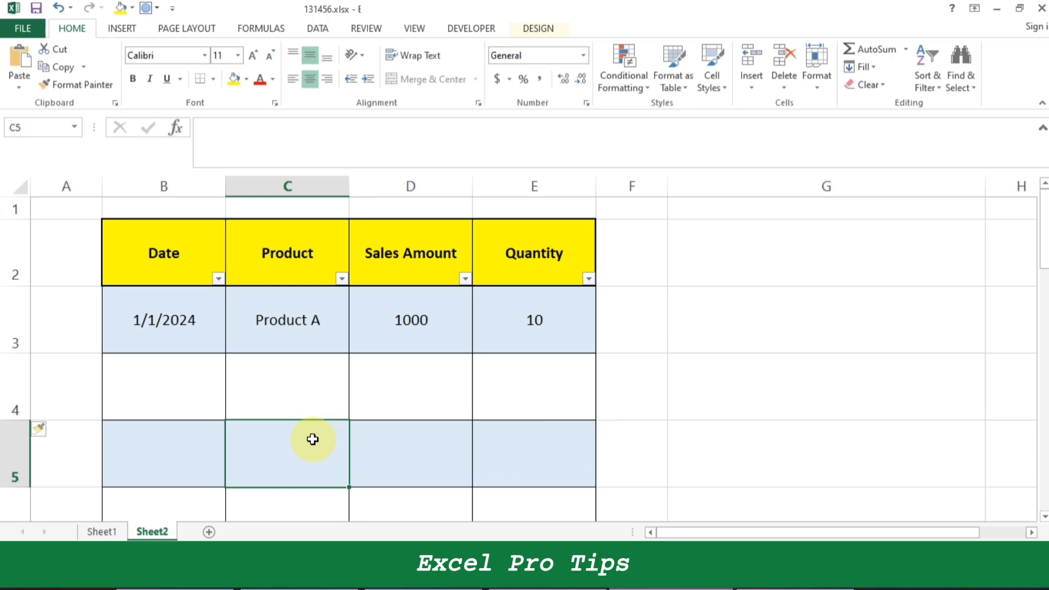
{"action": "key", "text": "shift+space"}
{"action": "key", "text": "shift+space"}
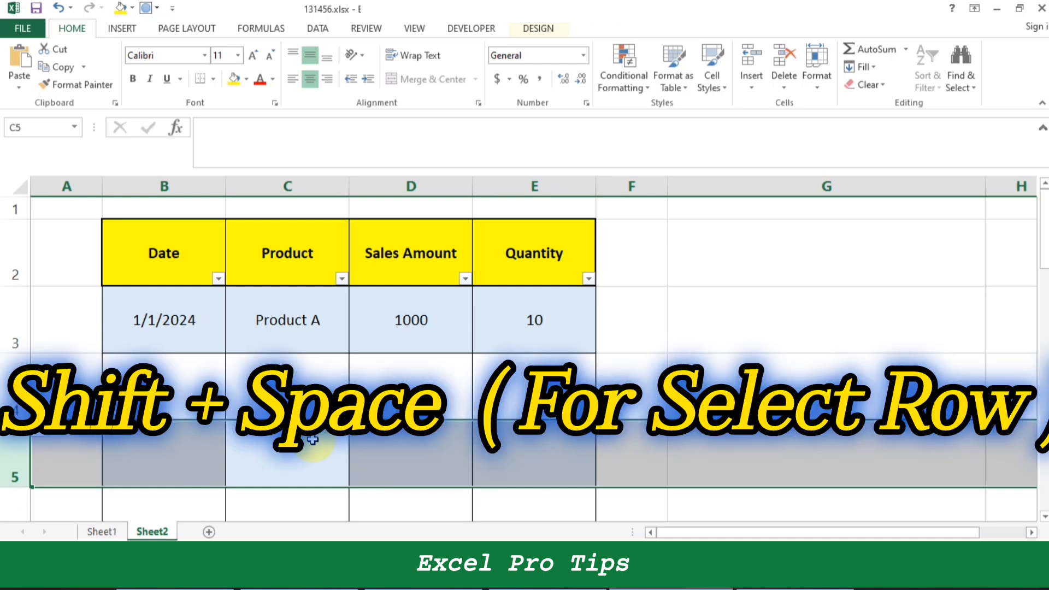
Select the whole of worksheet column D starting from cell D5.
{"action": "key", "text": "Right"}
{"action": "key", "text": "ctrl+space"}
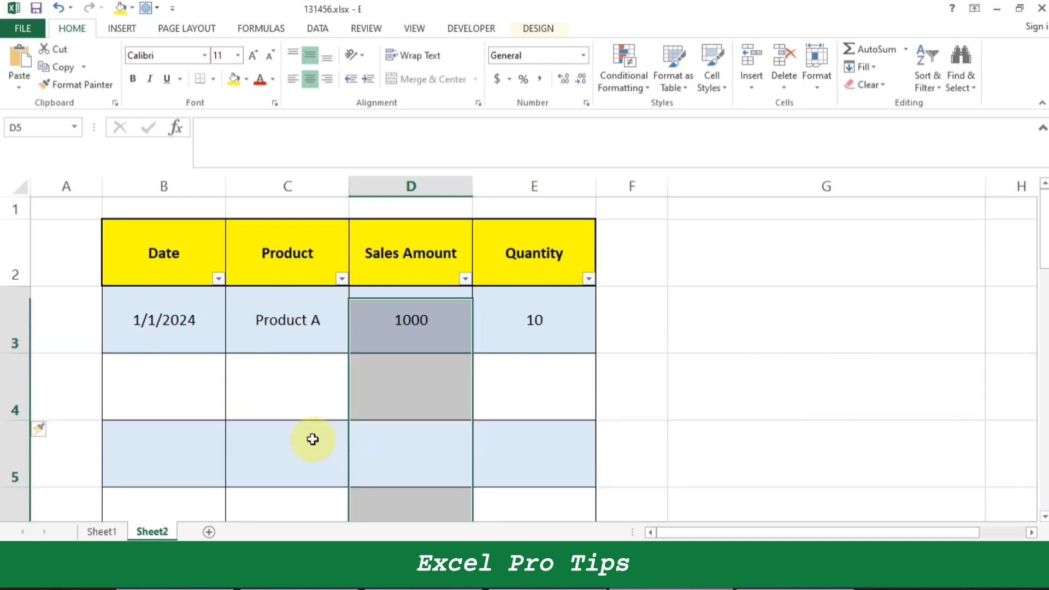
{"action": "key", "text": "ctrl+space"}
{"action": "key", "text": "ctrl+space"}
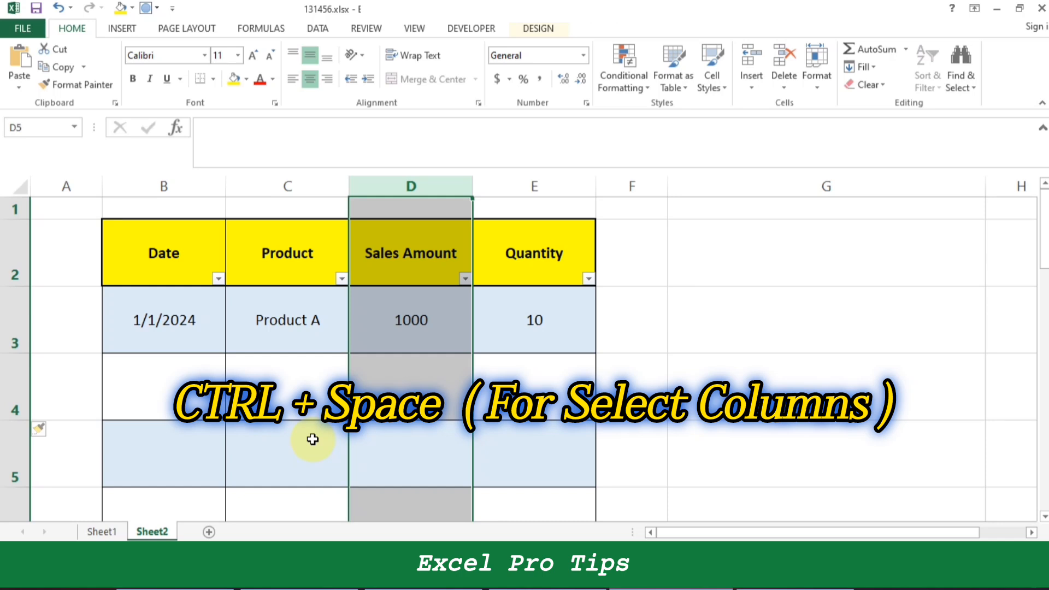
{"action": "scroll", "coordinate": [450, 393], "scroll_direction": "down", "scroll_amount": 20}
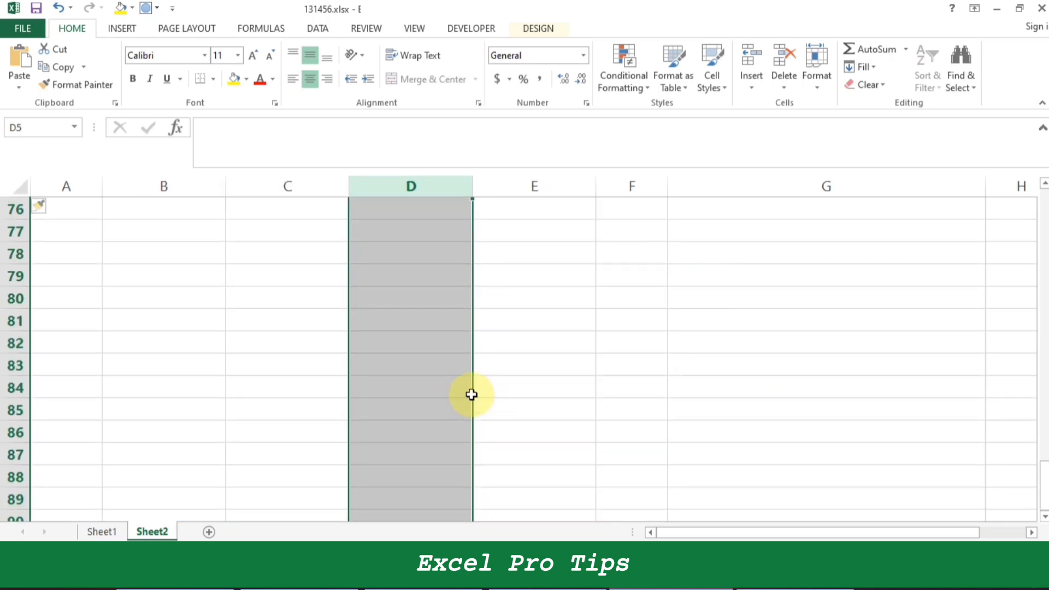
Insert five blank columns between the Product and Sales Amount columns, starting at column D.
{"action": "key", "text": "Right"}
{"action": "key", "text": "Left"}
{"action": "key", "text": "Up"}
{"action": "key", "text": "Up"}
{"action": "key", "text": "Left"}
{"action": "key", "text": "Right"}
{"action": "key", "text": "Up"}
{"action": "key", "text": "Up"}
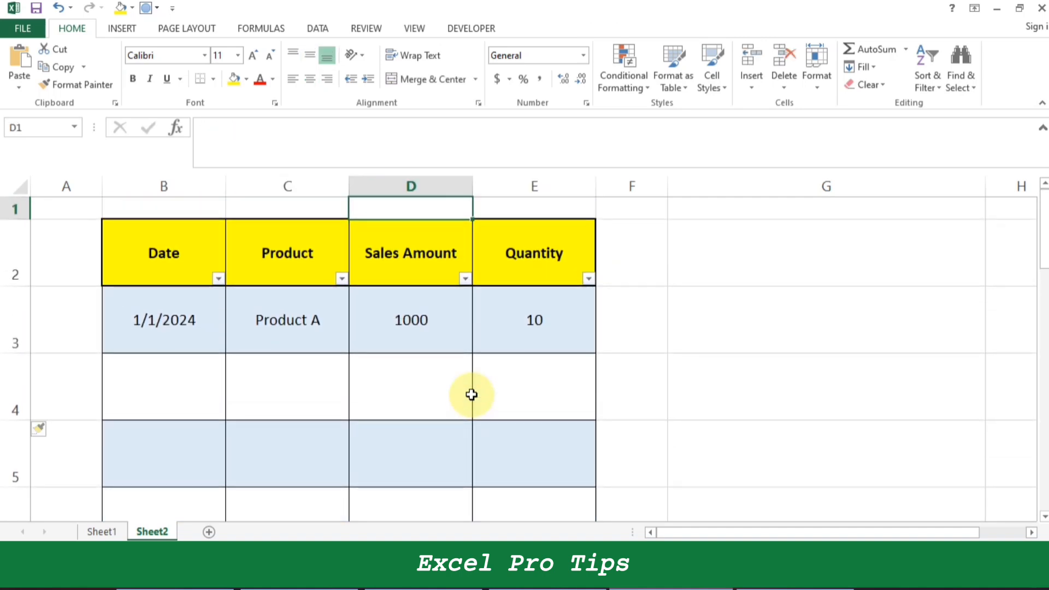
{"action": "key", "text": "ctrl+space"}
{"action": "key", "text": "ctrl+shift+plus"}
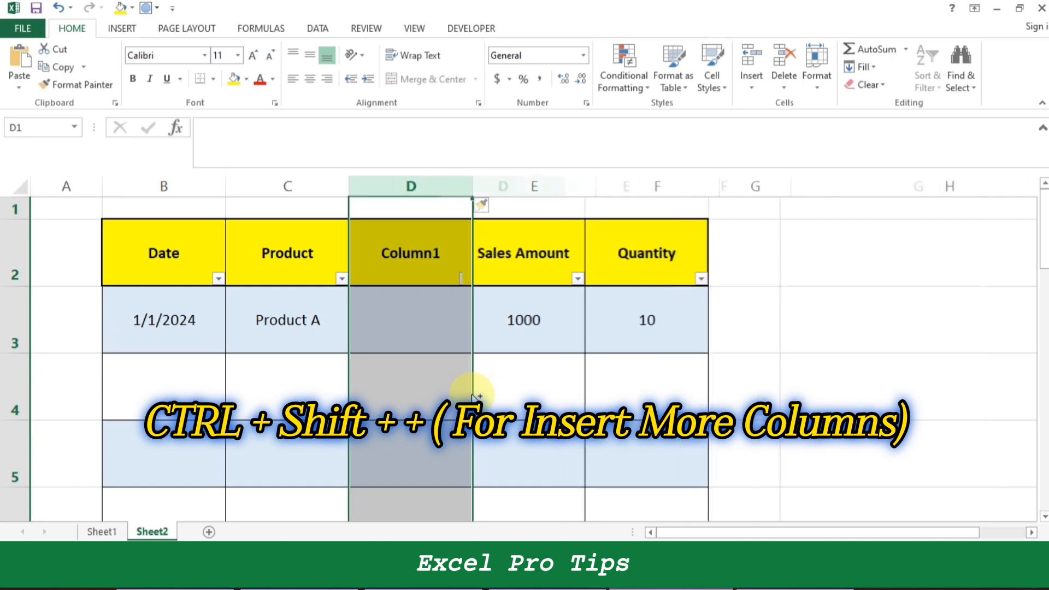
{"action": "key", "text": "ctrl+shift+plus"}
{"action": "key", "text": "ctrl+shift+plus"}
{"action": "key", "text": "ctrl+shift+plus"}
{"action": "key", "text": "ctrl+shift+plus"}
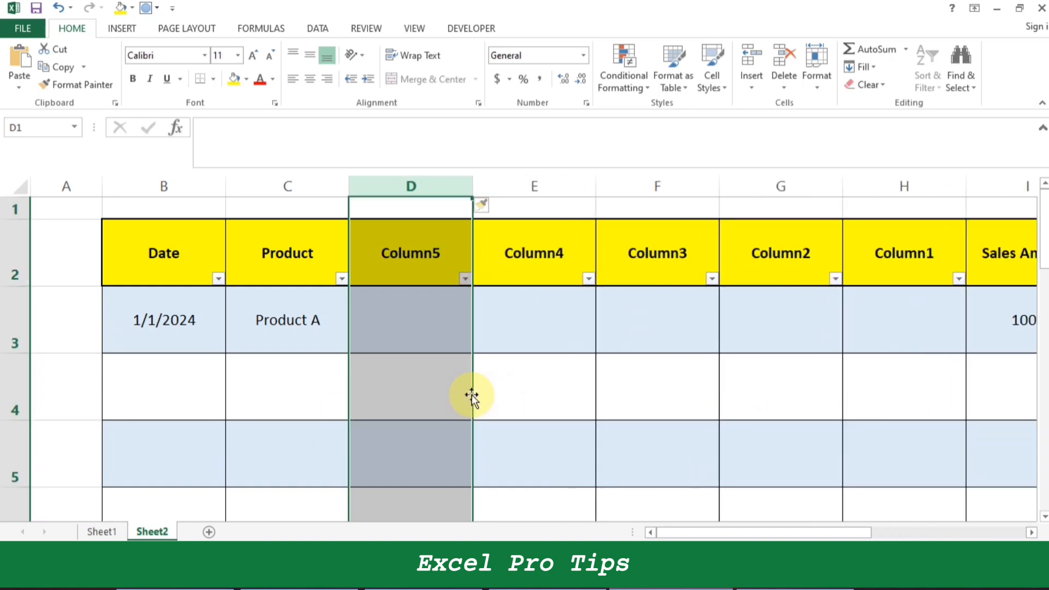
Select the whole of row 4 from cell E4 and insert another blank row there.
{"action": "left_click", "coordinate": [451, 385]}
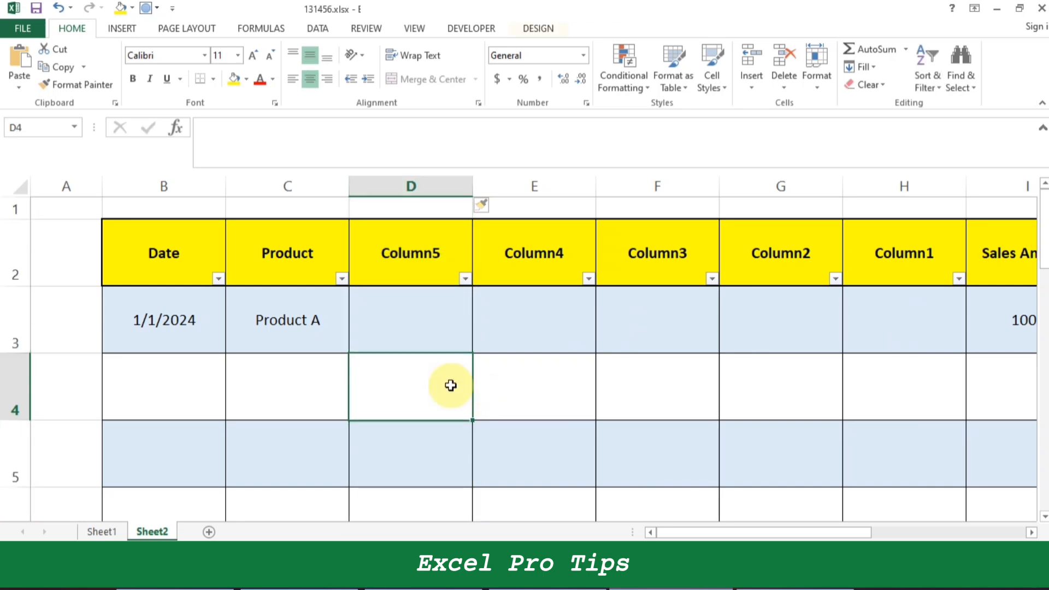
{"action": "key", "text": "ctrl+space"}
{"action": "key", "text": "Right"}
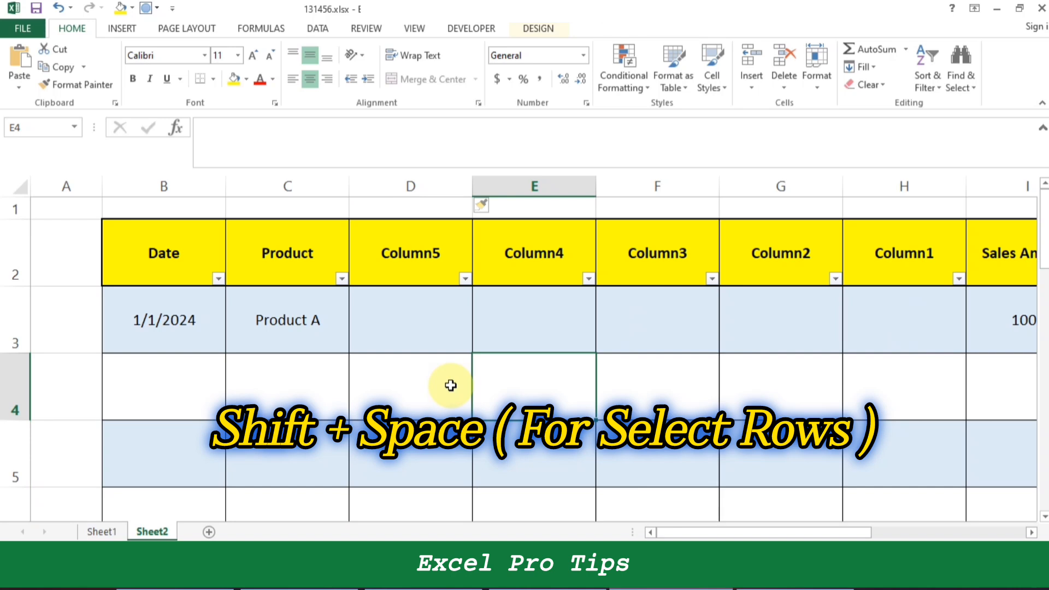
{"action": "key", "text": "shift+space"}
{"action": "key", "text": "shift+space"}
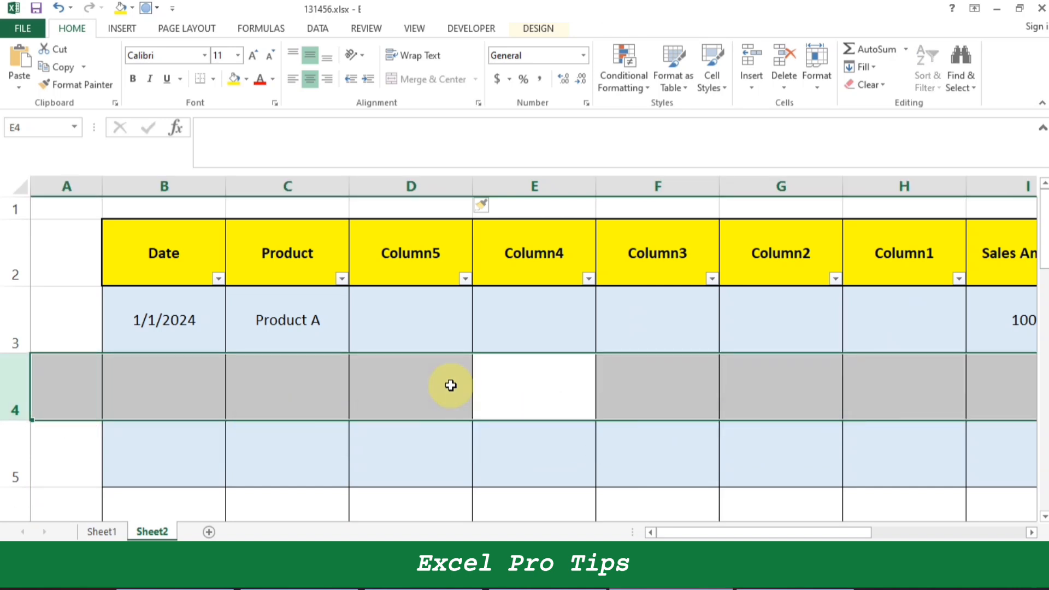
{"action": "key", "text": "ctrl+shift+plus"}
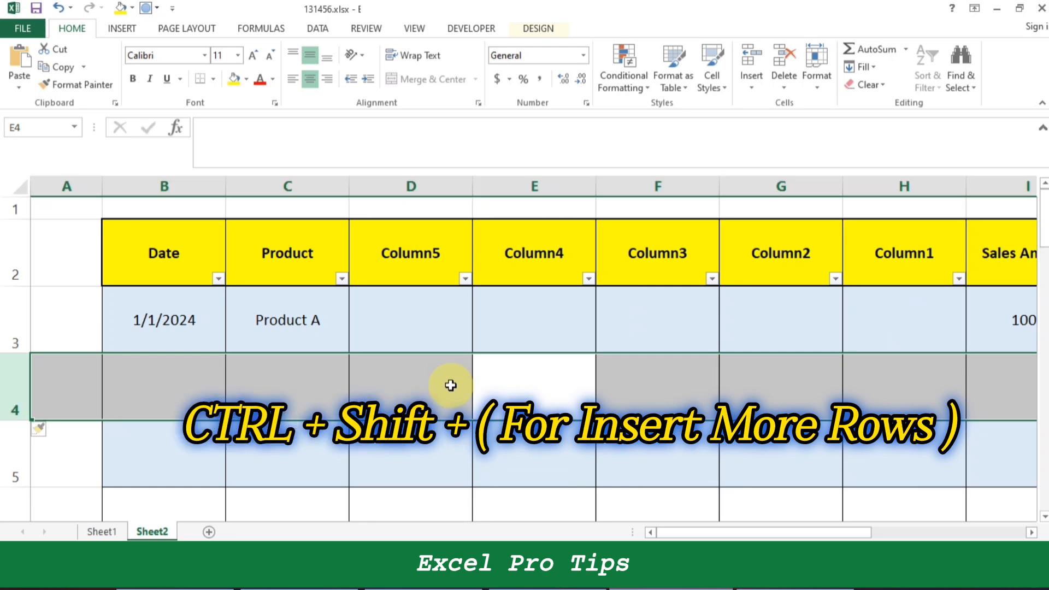
Select the whole of worksheet row 24 from cell C24 and insert blank rows there.
{"action": "scroll", "coordinate": [452, 391], "scroll_direction": "down", "scroll_amount": 9}
{"action": "scroll", "coordinate": [424, 428], "scroll_direction": "down", "scroll_amount": 7}
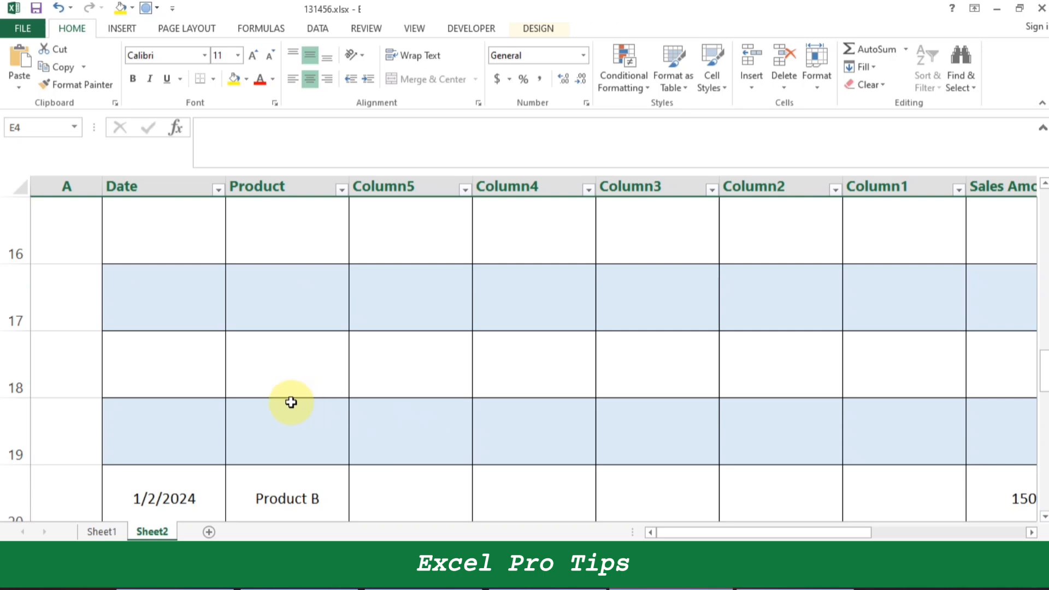
{"action": "left_click", "coordinate": [166, 389]}
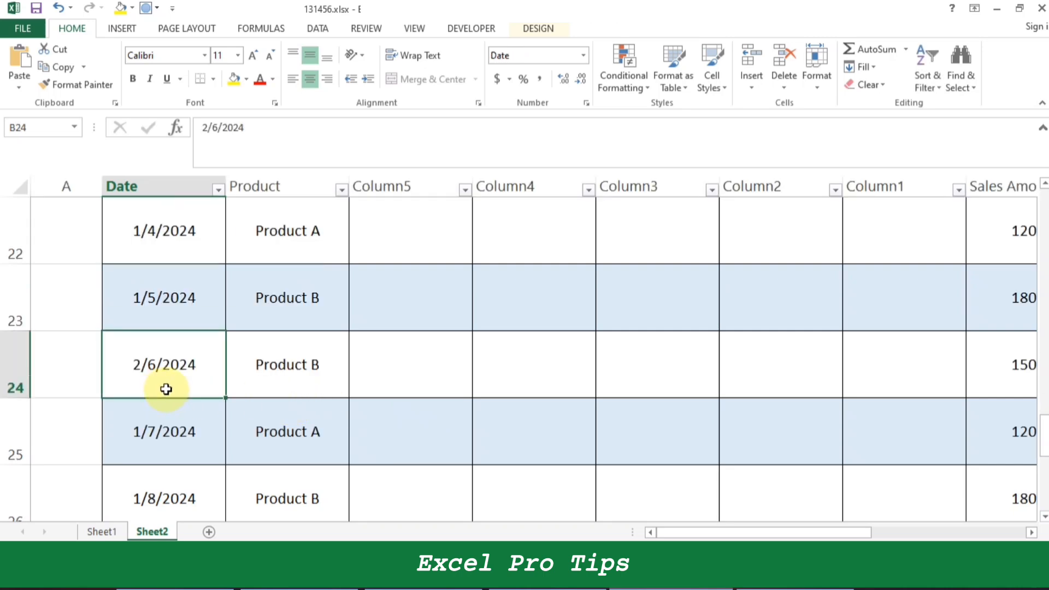
{"action": "key", "text": "ctrl+space"}
{"action": "key", "text": "Right"}
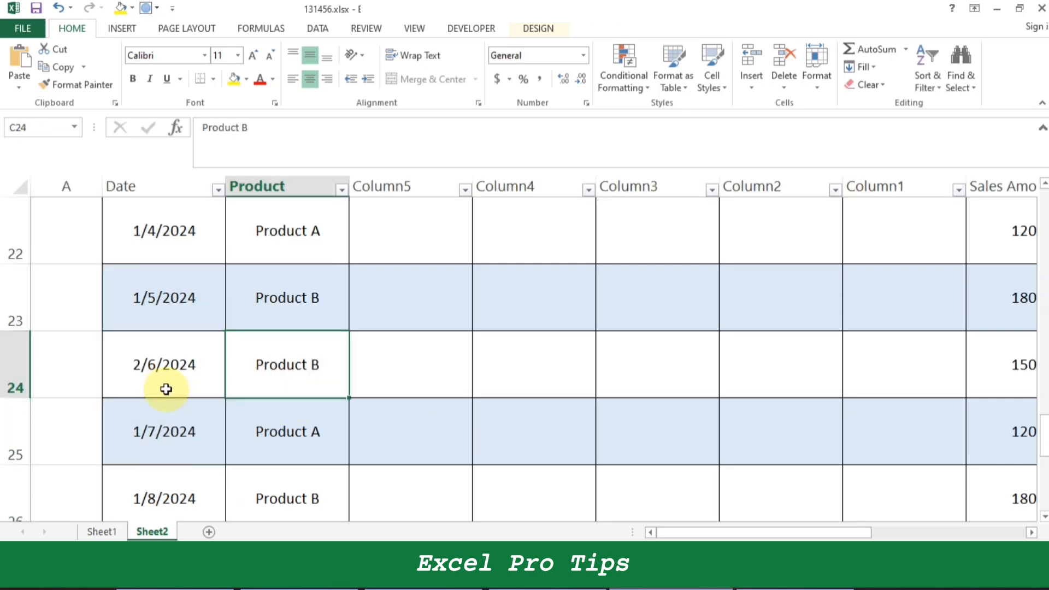
{"action": "key", "text": "shift+space"}
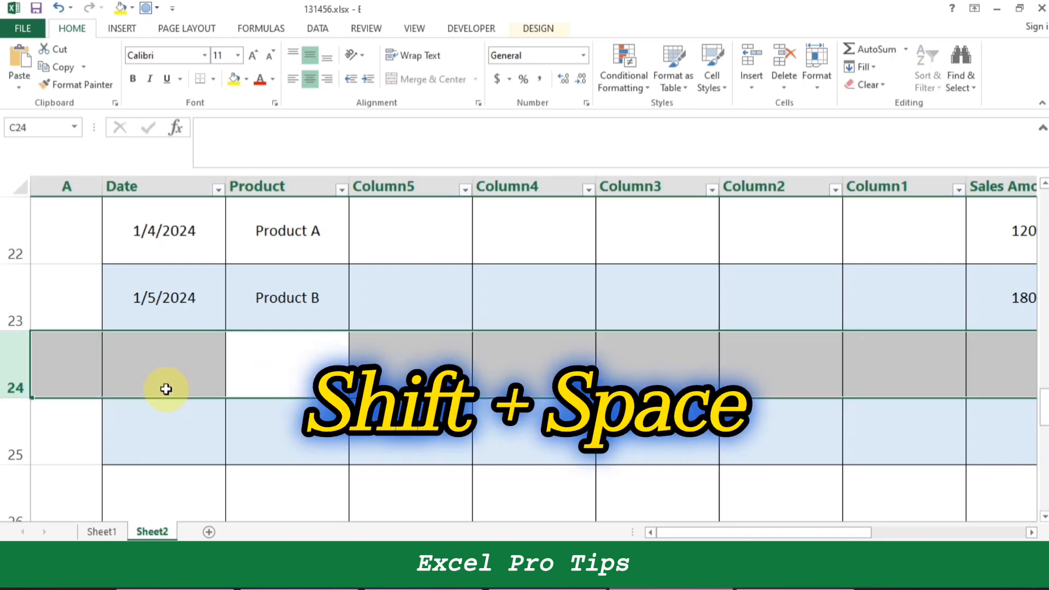
{"action": "scroll", "coordinate": [269, 424], "scroll_direction": "down", "scroll_amount": 6}
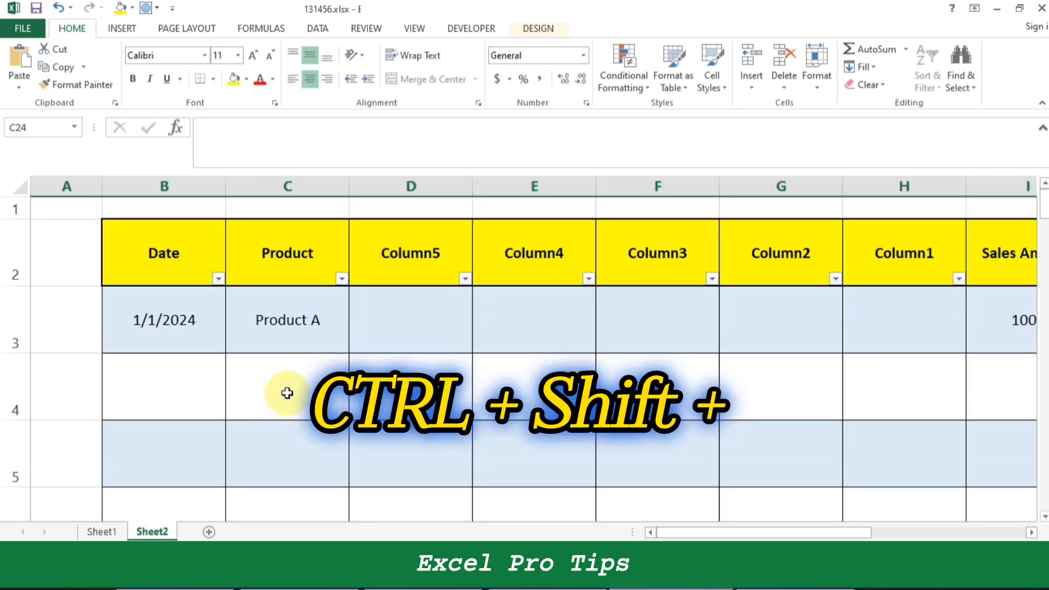
{"action": "left_click", "coordinate": [294, 385]}
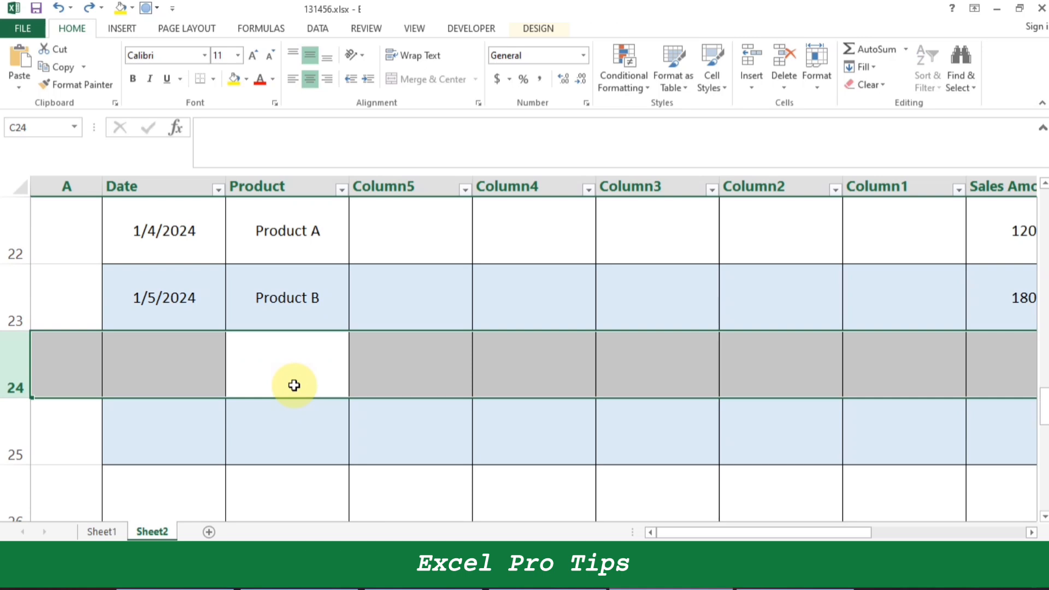
Undo the insertion of the blank rows at row 24.
{"action": "key", "text": "ctrl+z"}
{"action": "key", "text": "ctrl+z"}
{"action": "key", "text": "ctrl+z"}
{"action": "scroll", "coordinate": [295, 385], "scroll_direction": "up", "scroll_amount": 7}
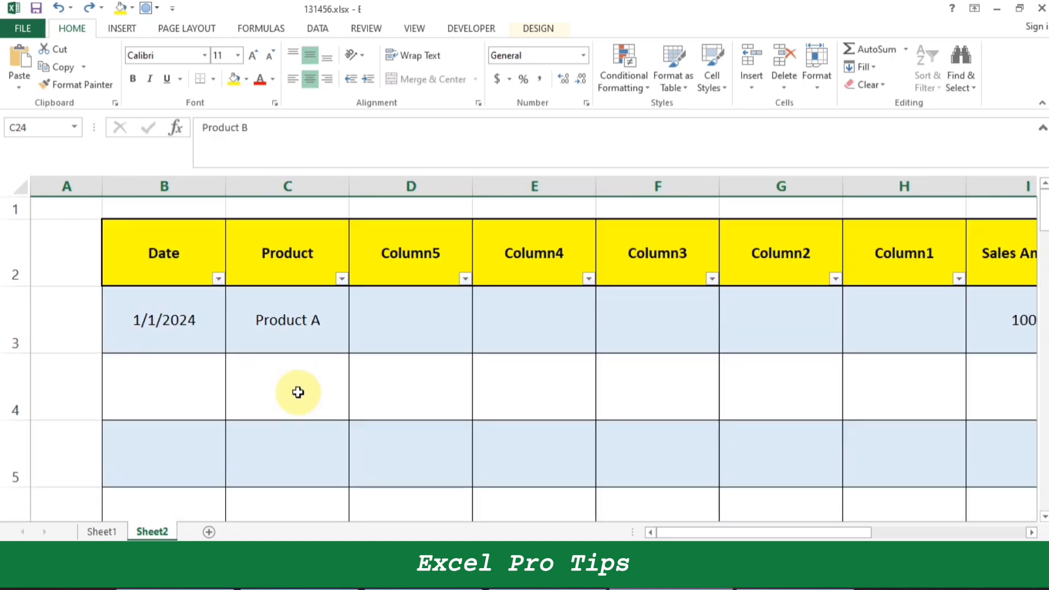
Undo the earlier row and column insertions until the table has only its Date, Product, Sales Amount and Quantity columns and no blank rows.
{"action": "key", "text": "ctrl+z"}
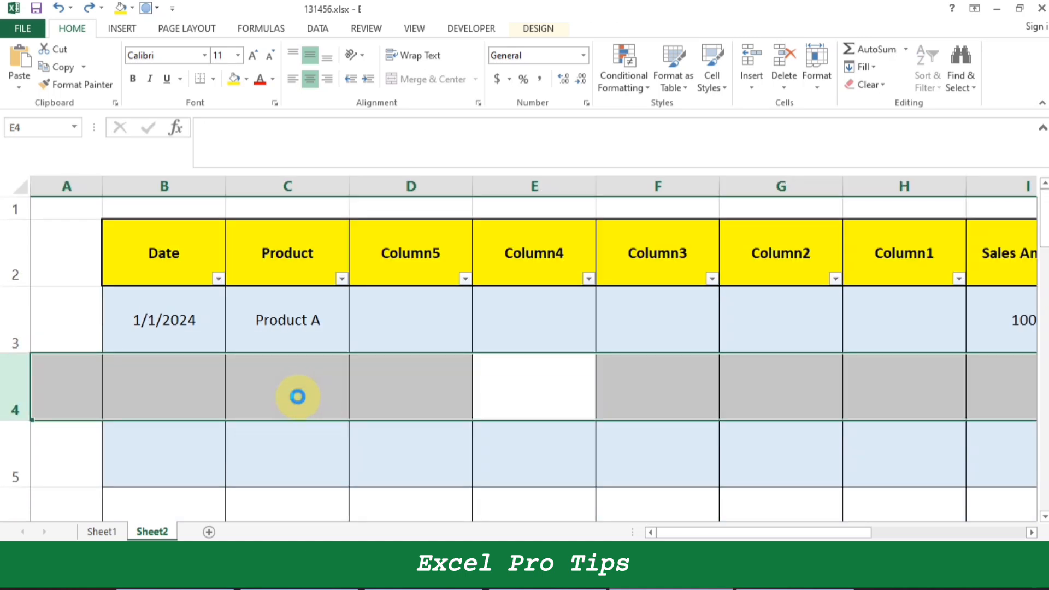
{"action": "key", "text": "ctrl+z"}
{"action": "key", "text": "ctrl+z"}
{"action": "key", "text": "ctrl+z"}
{"action": "key", "text": "ctrl+z"}
{"action": "key", "text": "ctrl+z"}
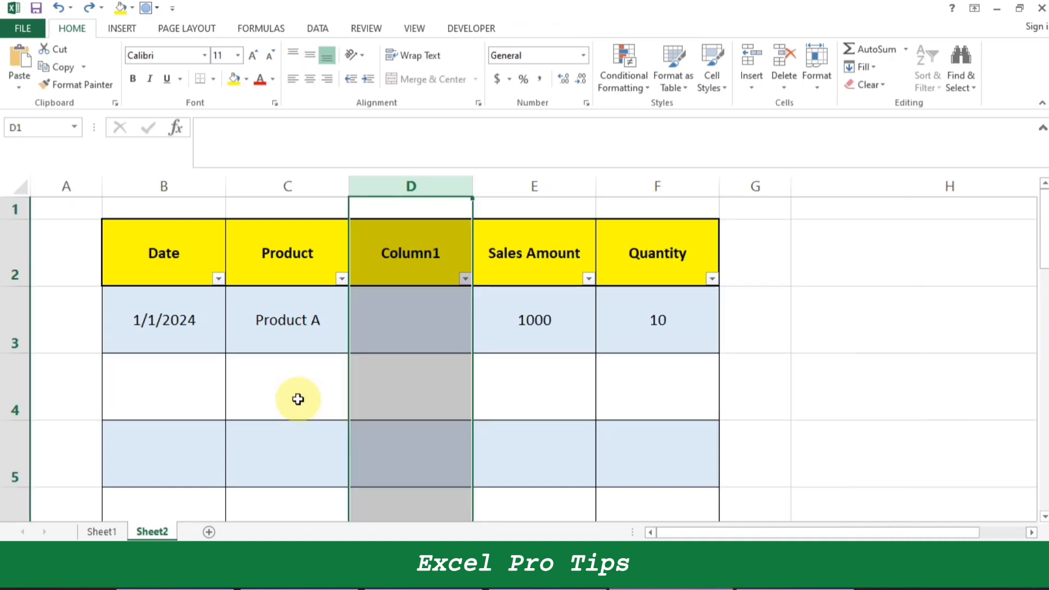
{"action": "key", "text": "ctrl+z"}
{"action": "key", "text": "ctrl+z"}
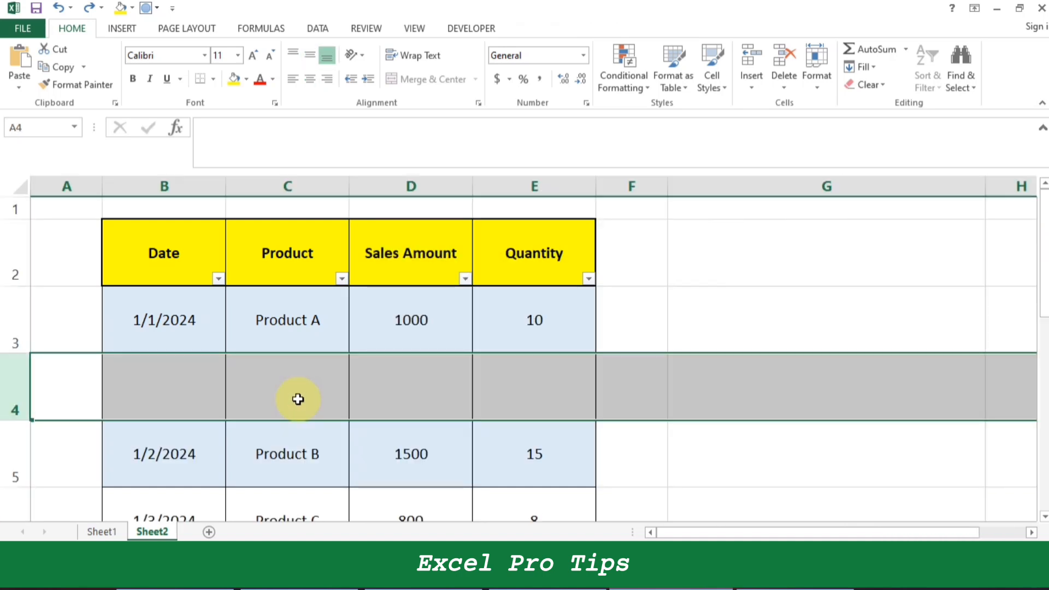
{"action": "left_click", "coordinate": [298, 398]}
{"action": "scroll", "coordinate": [321, 385], "scroll_direction": "down", "scroll_amount": 2}
{"action": "scroll", "coordinate": [322, 386], "scroll_direction": "up", "scroll_amount": 2}
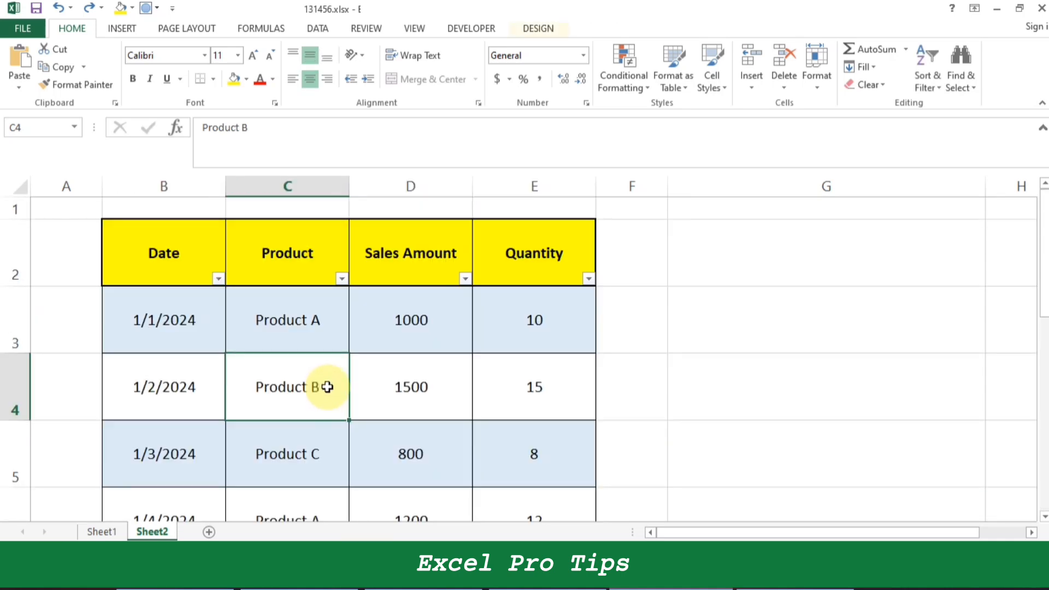
Apply the Superscript font effect to the Sales Amount value in cell D4.
{"action": "left_click", "coordinate": [379, 337]}
{"action": "left_click", "coordinate": [387, 360]}
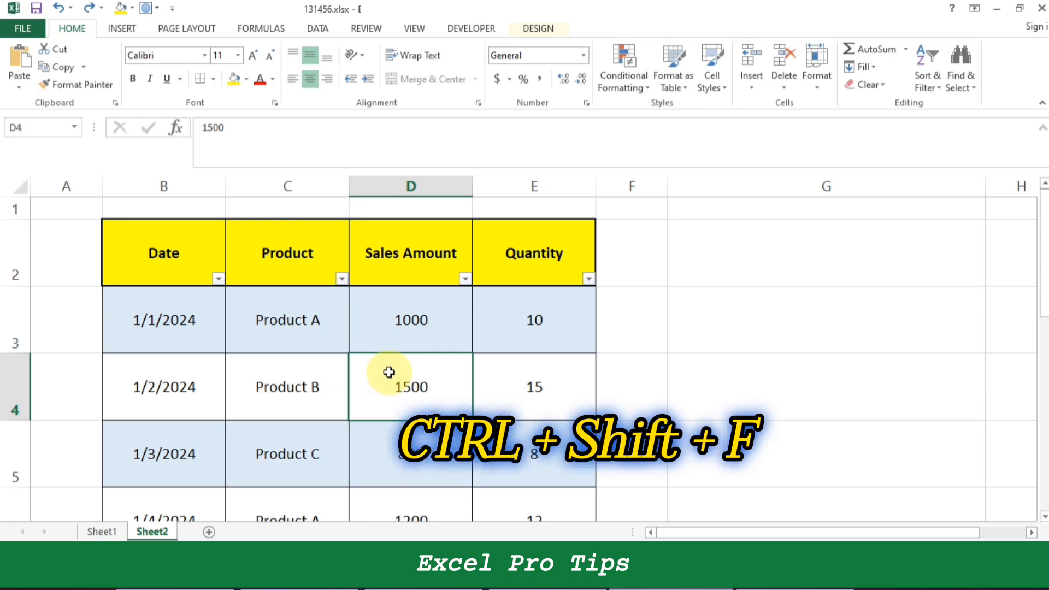
{"action": "key", "text": "ctrl+shift+f"}
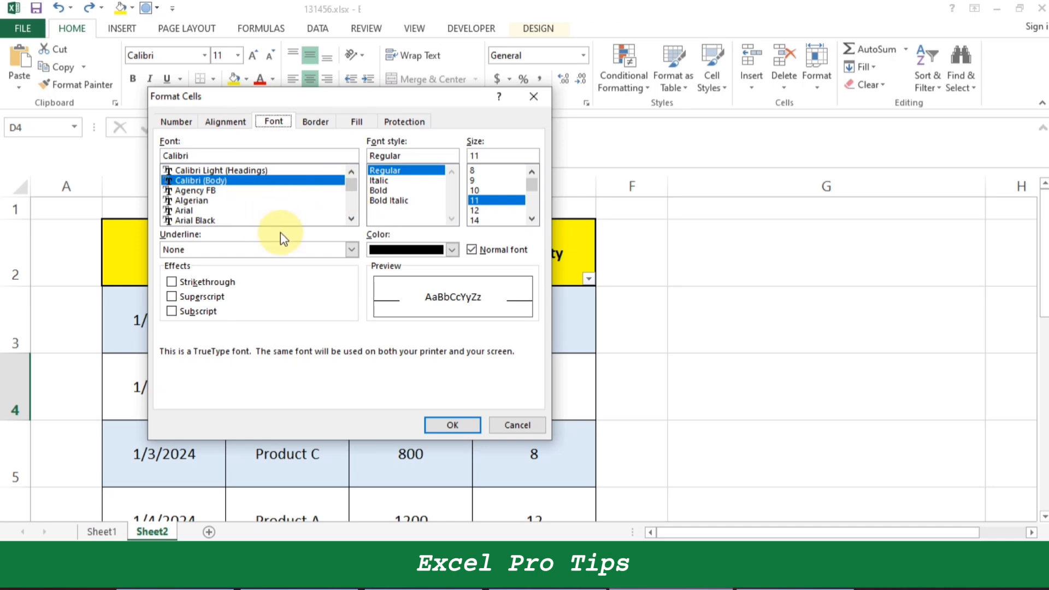
{"action": "left_click", "coordinate": [192, 296]}
{"action": "left_click", "coordinate": [470, 422]}
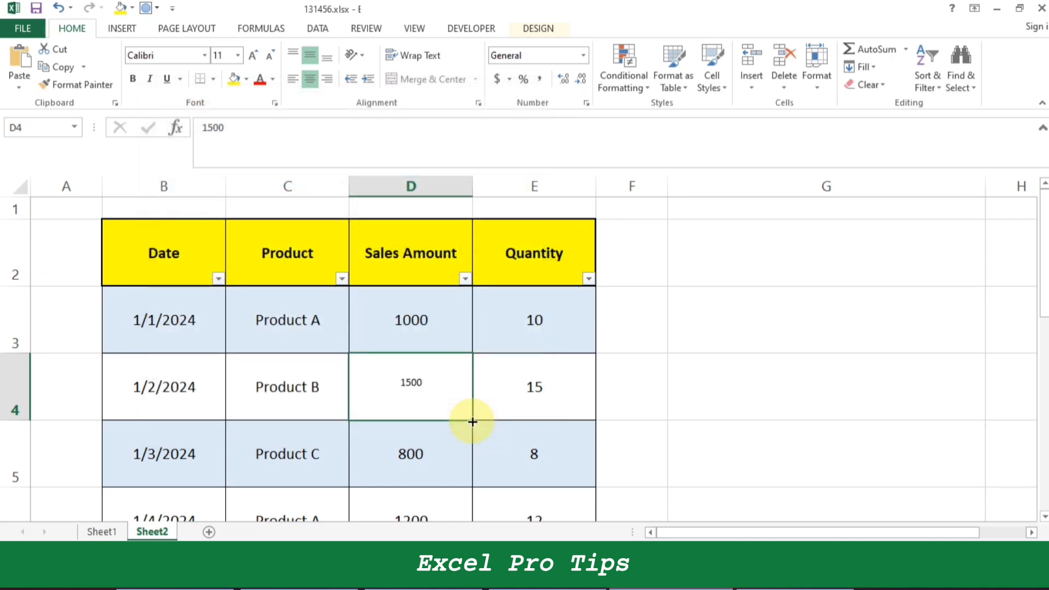
Insert the word "super" before 1500 in cell D4 and remove the Superscript effect from that word only.
{"action": "key", "text": "F2"}
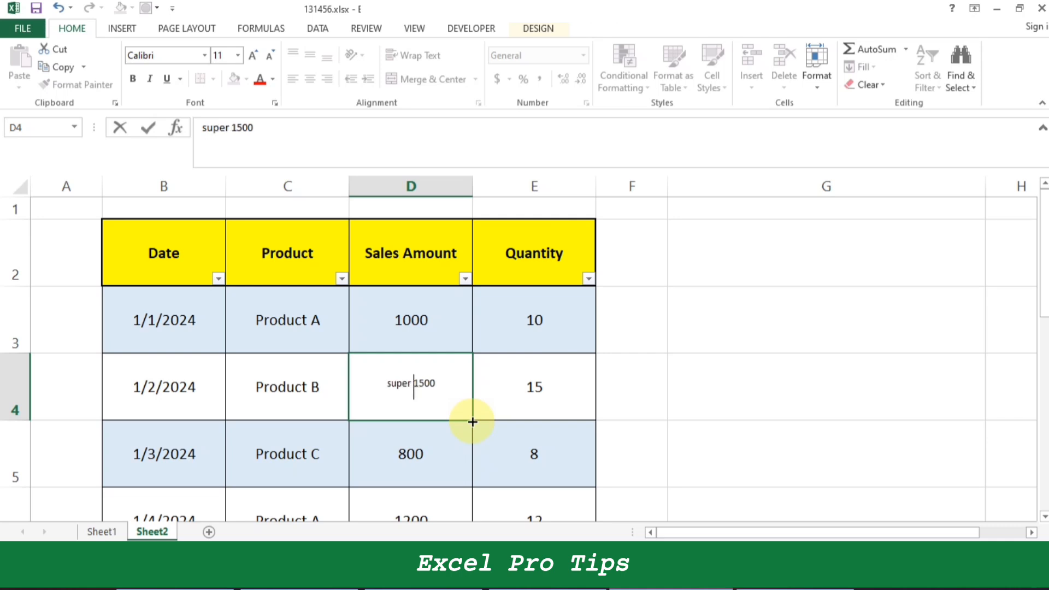
{"action": "key", "text": "shift+Left"}
{"action": "key", "text": "shift+Left"}
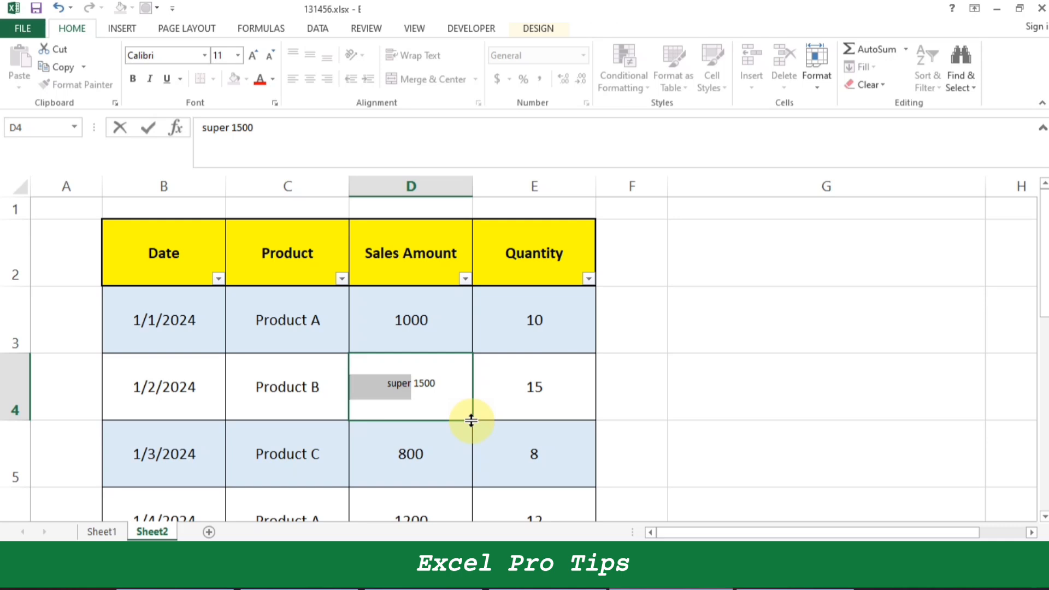
{"action": "key", "text": "ctrl+1"}
{"action": "left_click", "coordinate": [202, 298]}
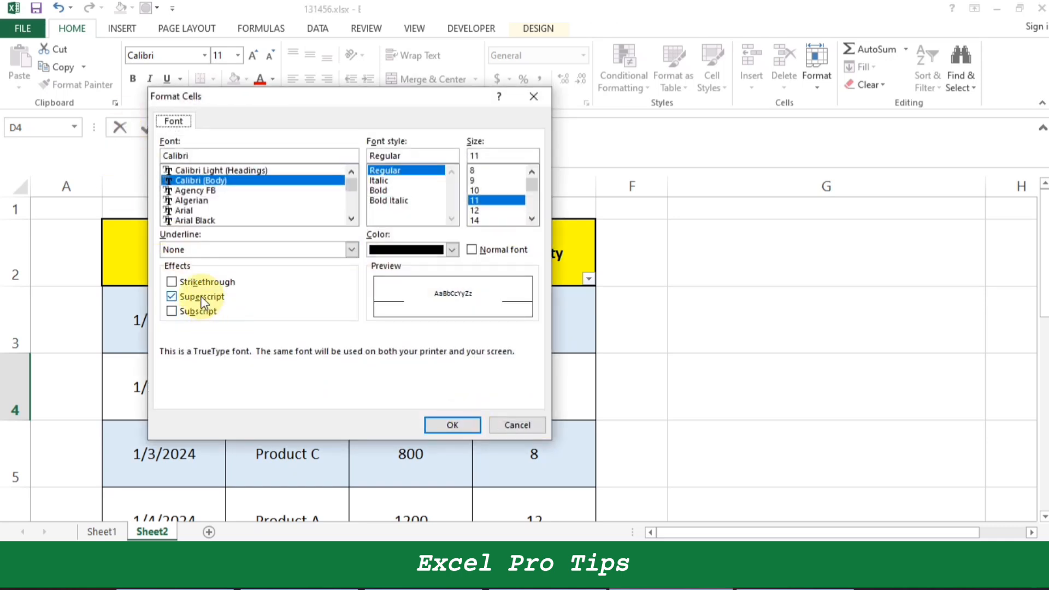
{"action": "left_click", "coordinate": [442, 424]}
{"action": "left_click", "coordinate": [457, 391]}
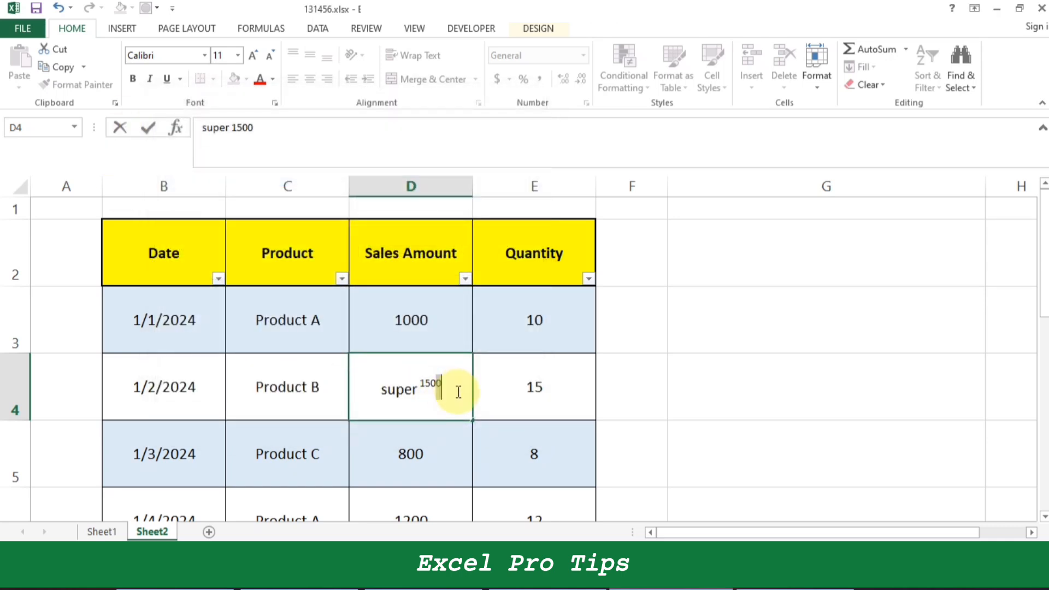
{"action": "left_click", "coordinate": [607, 400]}
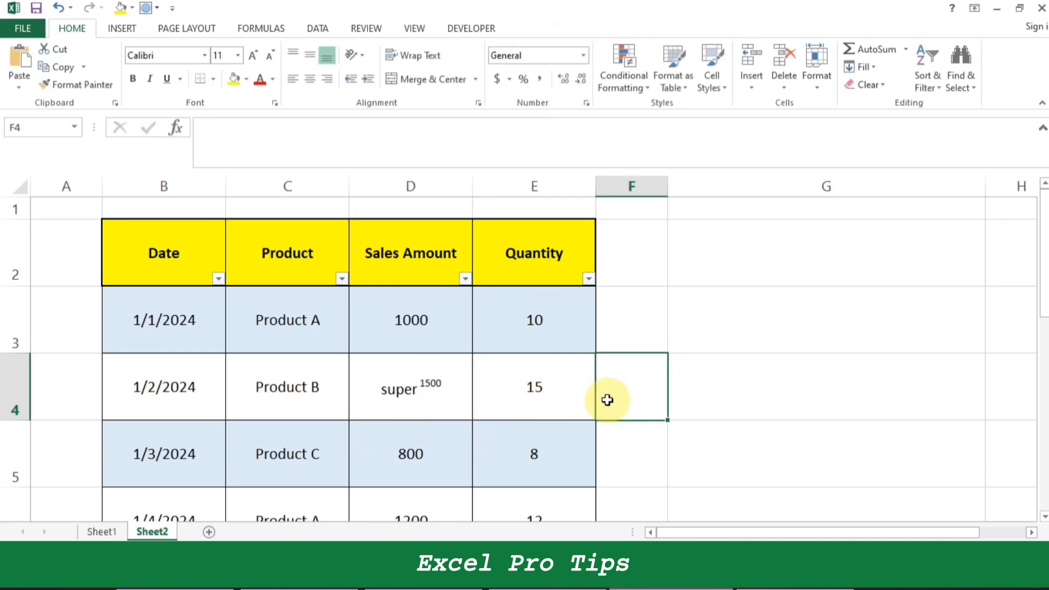
{"action": "key", "text": "Left"}
{"action": "key", "text": "Left"}
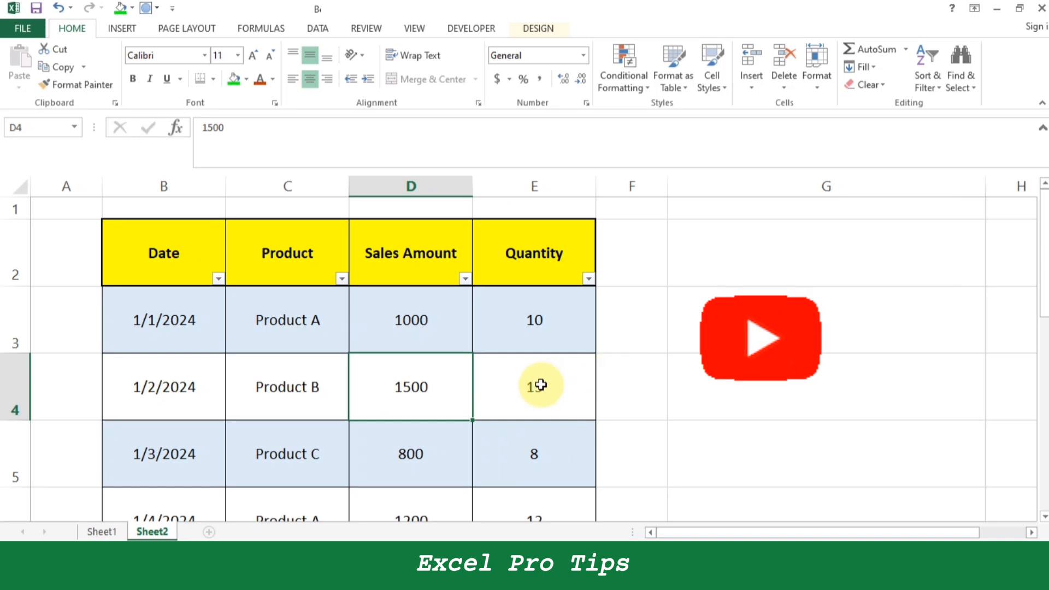
{"action": "scroll", "coordinate": [391, 379], "scroll_direction": "down", "scroll_amount": 5}
{"action": "scroll", "coordinate": [391, 379], "scroll_direction": "up", "scroll_amount": 5}
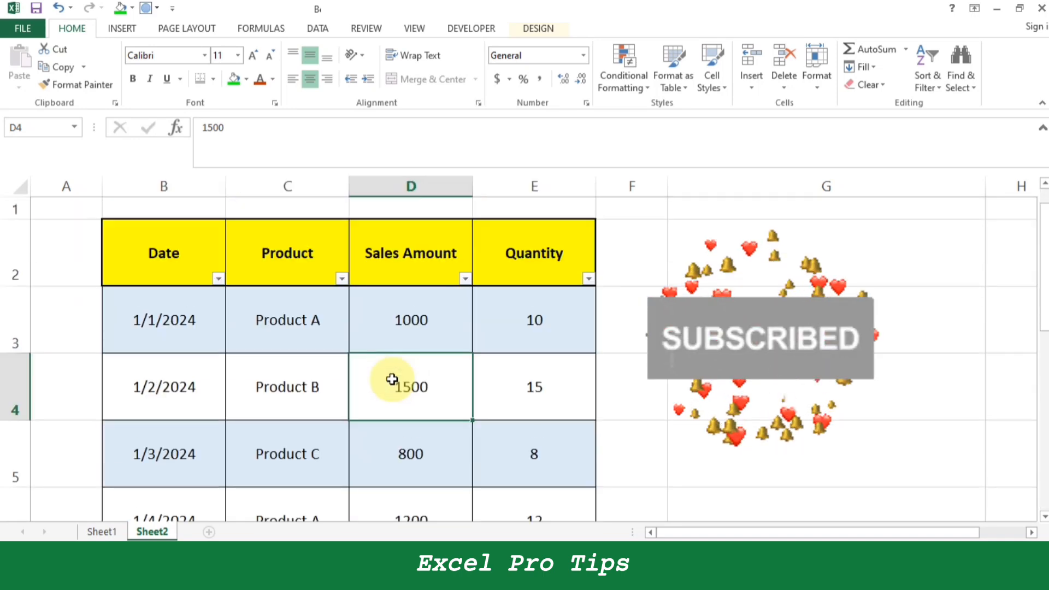
{"action": "left_click_drag", "start_coordinate": [156, 220], "coordinate": [562, 494]}
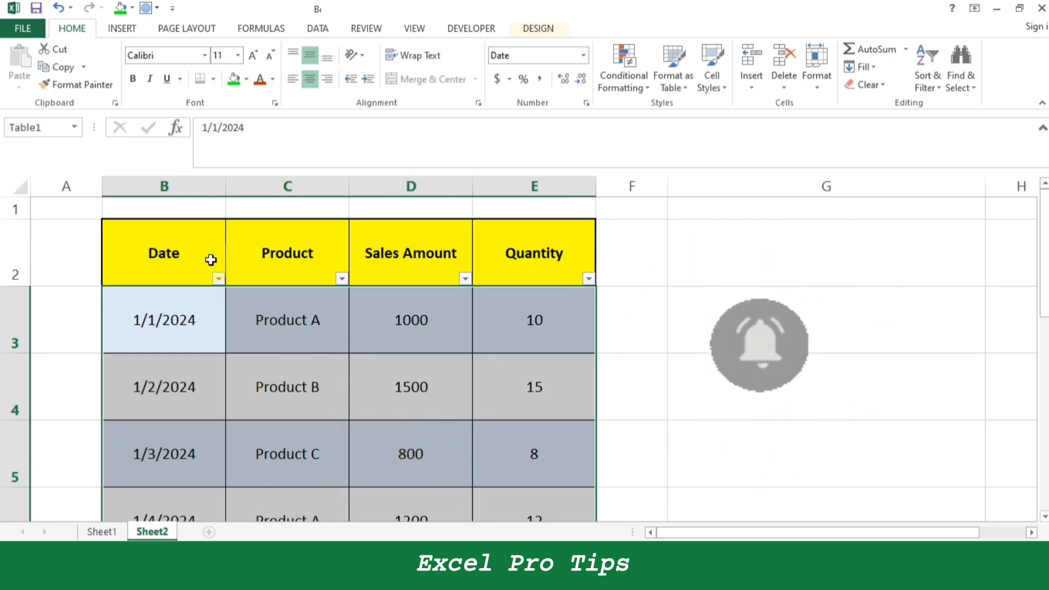
{"action": "double_click", "coordinate": [197, 244]}
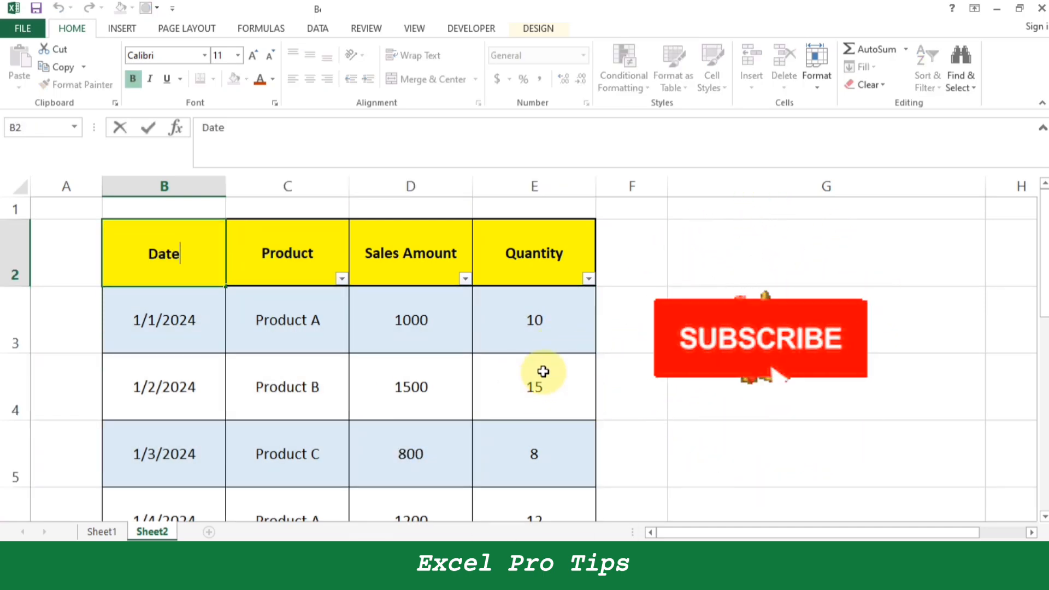
{"action": "left_click", "coordinate": [710, 380]}
{"action": "scroll", "coordinate": [478, 391], "scroll_direction": "down", "scroll_amount": 4}
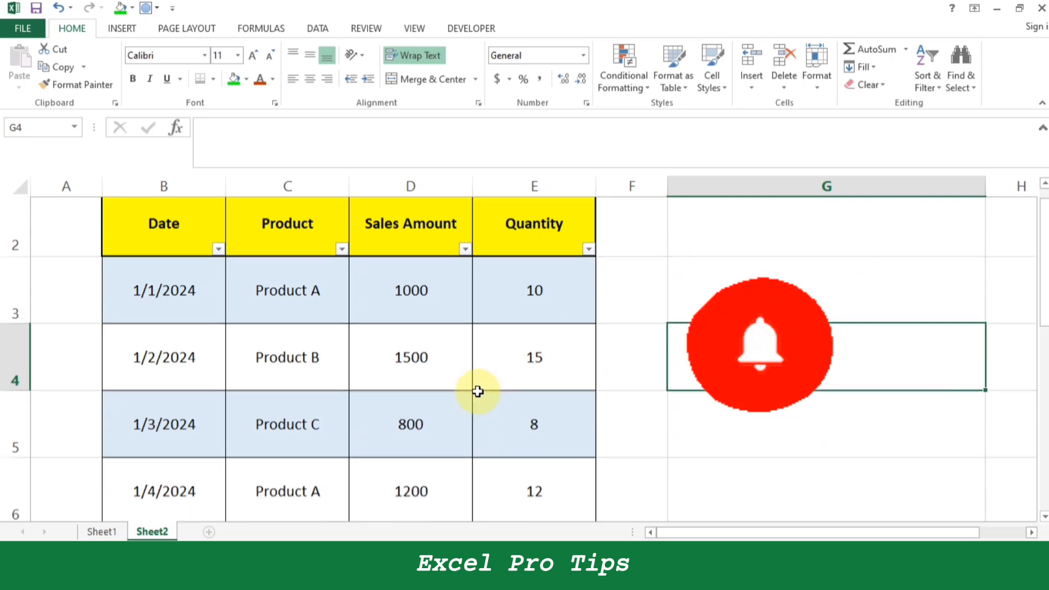
{"action": "scroll", "coordinate": [477, 391], "scroll_direction": "up", "scroll_amount": 4}
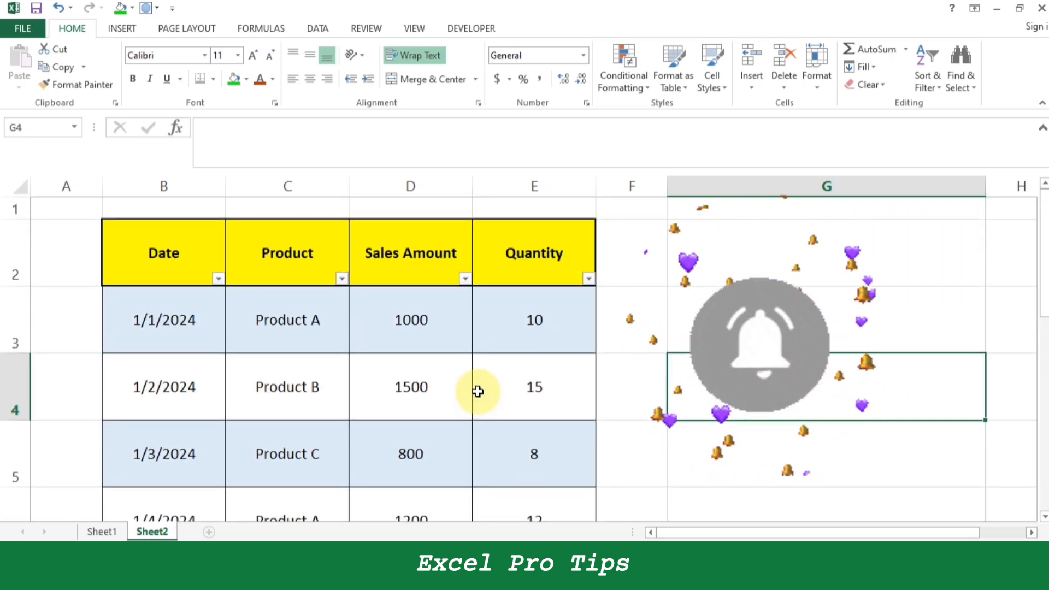